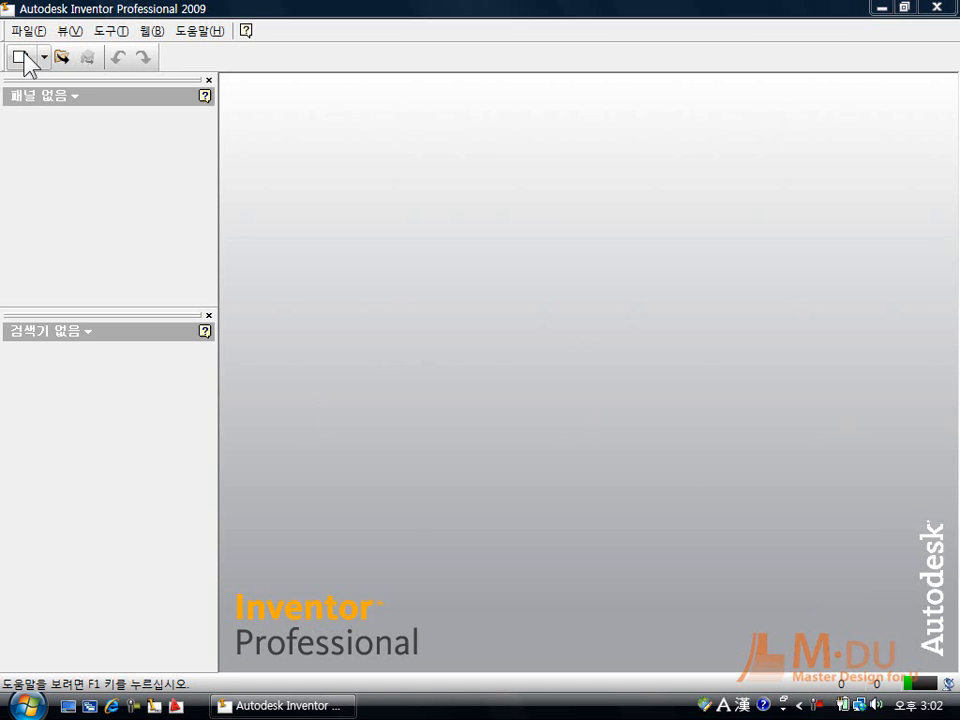
- Open the part file "1. 평면-모서리" from the "Ch.09-1 작업평면" folder inside Ch.09
{"action": "left_click", "coordinate": [61, 57]}
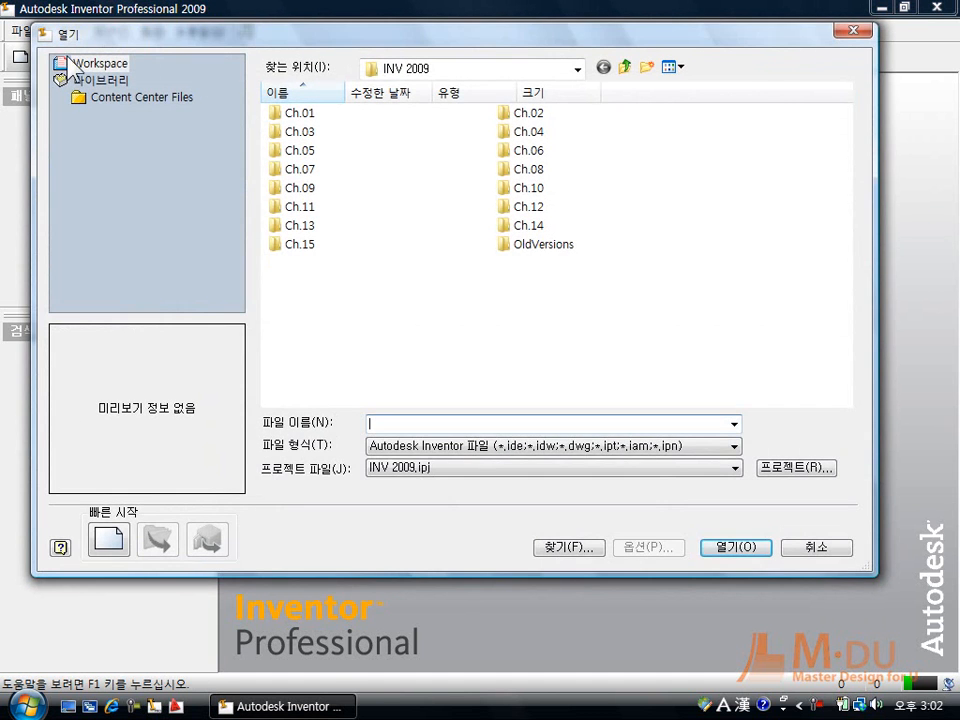
{"action": "left_click", "coordinate": [311, 187]}
{"action": "double_click", "coordinate": [311, 187]}
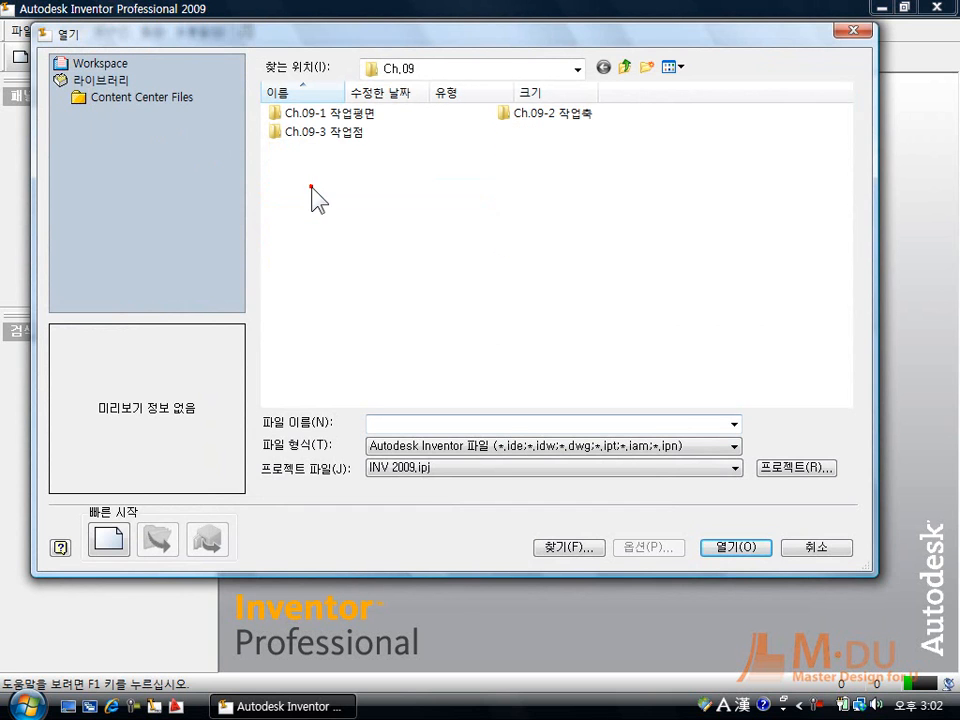
{"action": "double_click", "coordinate": [362, 115]}
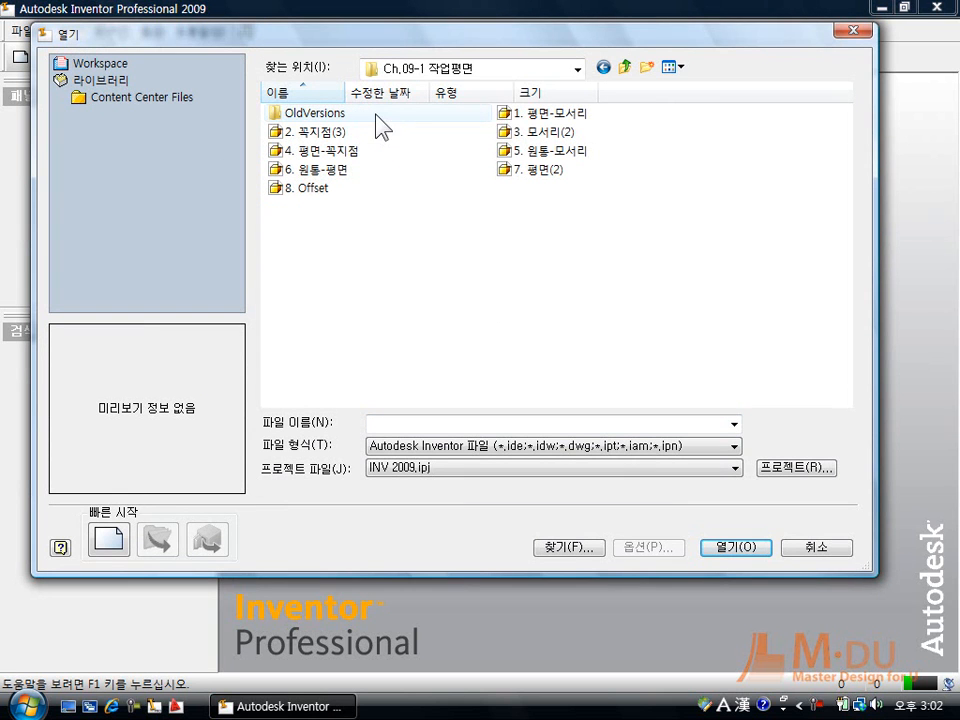
{"action": "double_click", "coordinate": [526, 116]}
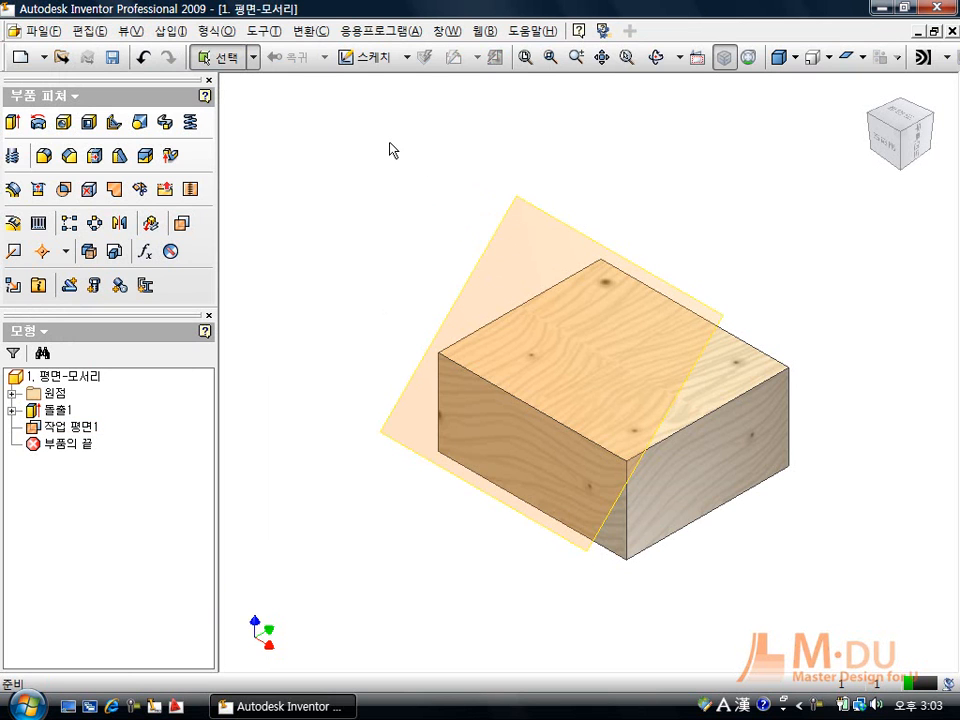
{"action": "left_click", "coordinate": [370, 58]}
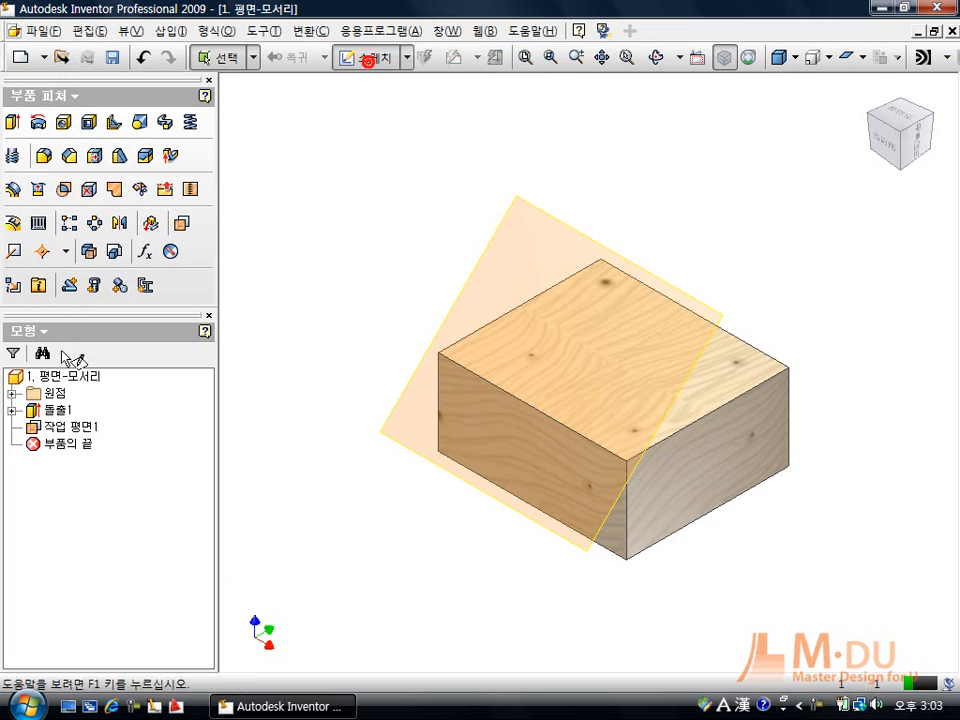
{"action": "left_click", "coordinate": [11, 393]}
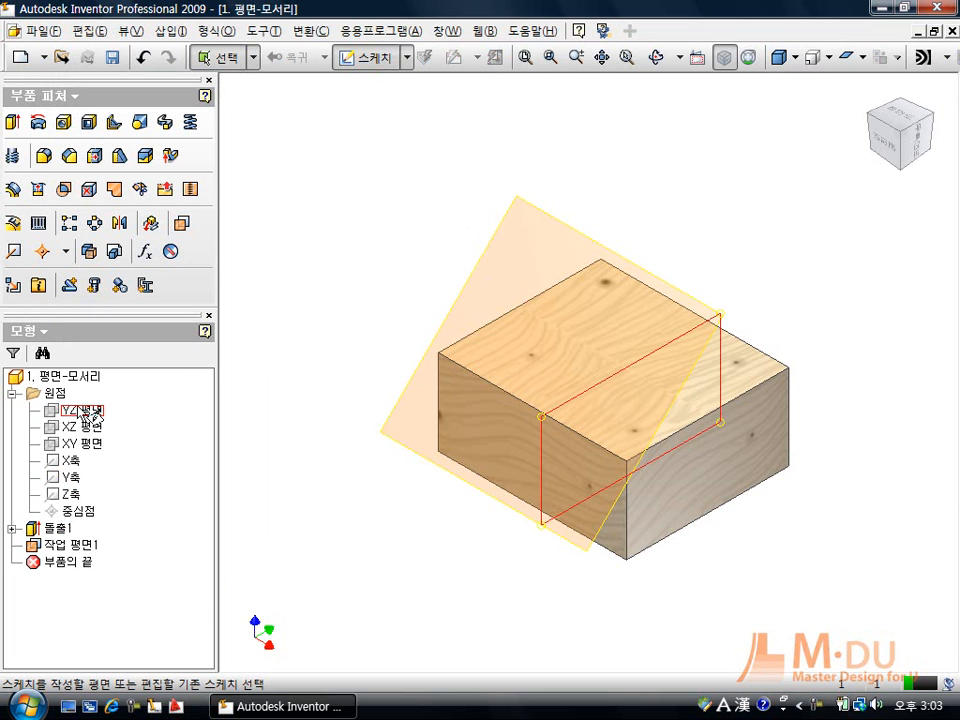
{"action": "left_click", "coordinate": [11, 394]}
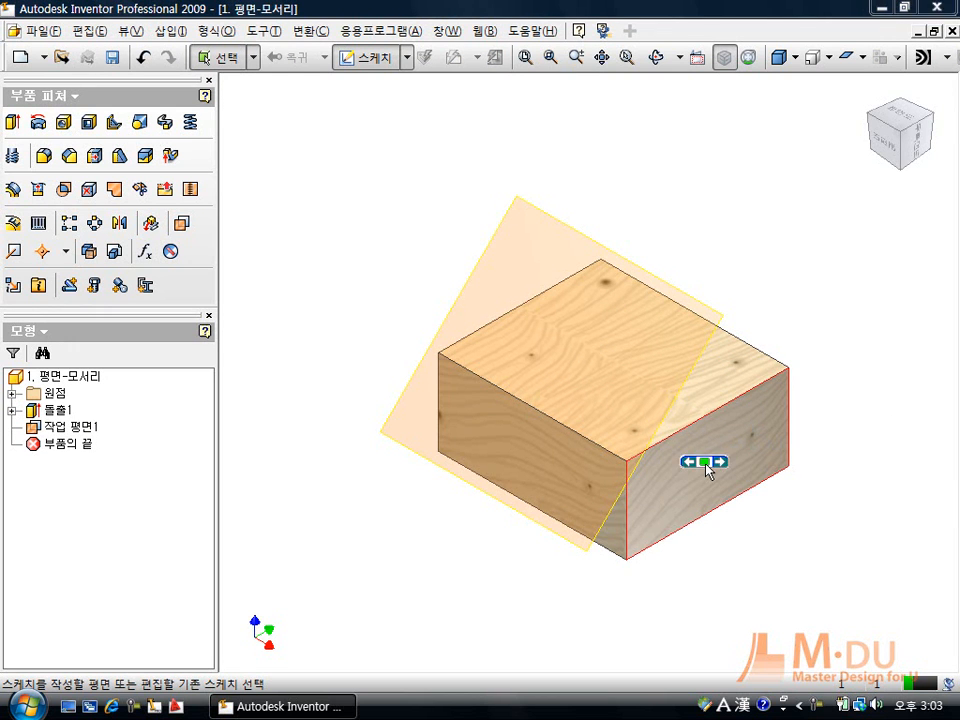
{"action": "left_click", "coordinate": [376, 52]}
{"action": "right_click", "coordinate": [370, 124]}
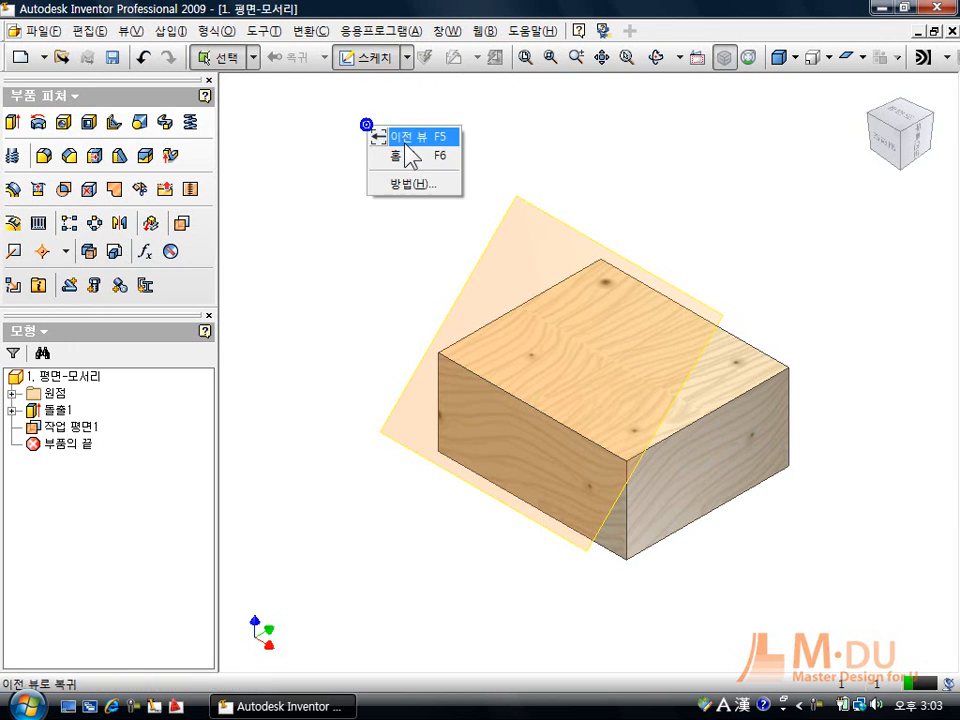
{"action": "left_click", "coordinate": [503, 142]}
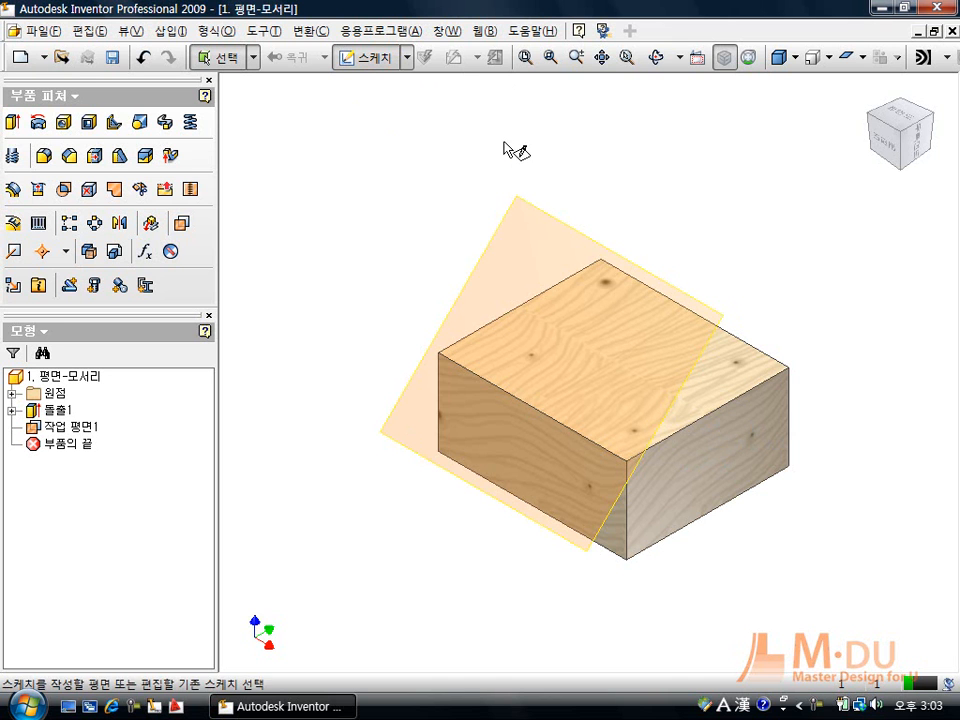
{"action": "key", "text": "Escape"}
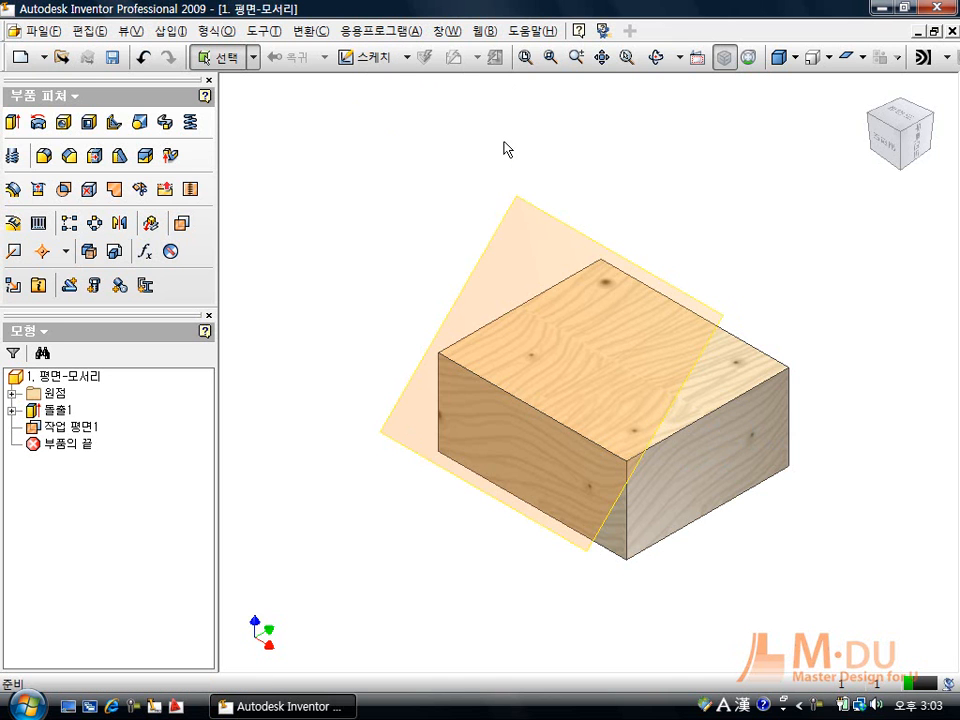
- Sketch a circle on the inclined work plane, over the middle of the block's top face
{"action": "left_click", "coordinate": [884, 124]}
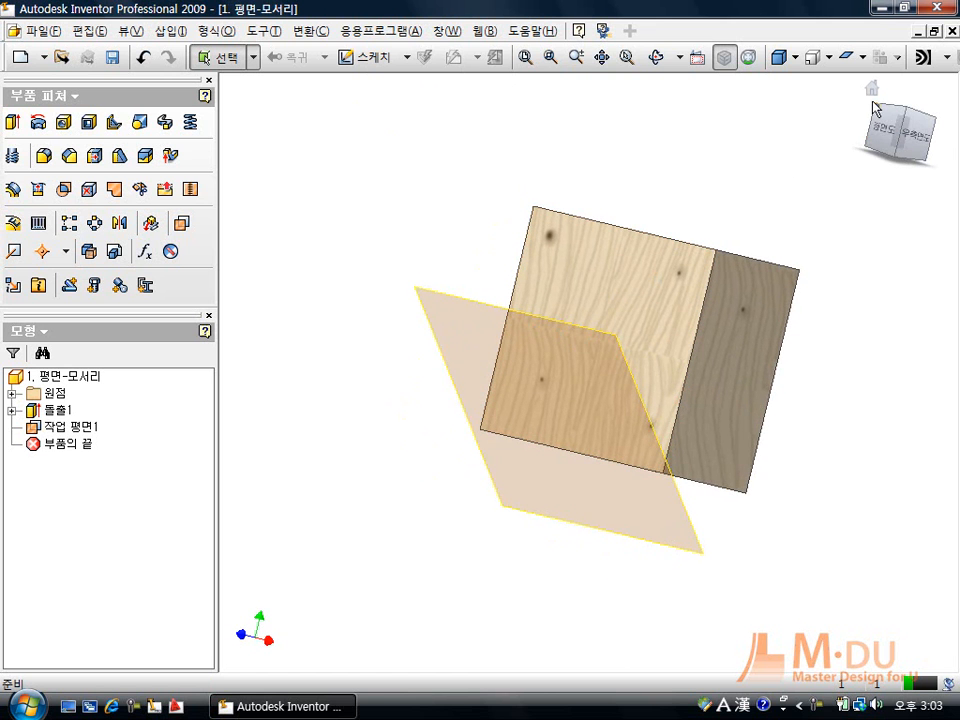
{"action": "left_click", "coordinate": [872, 90]}
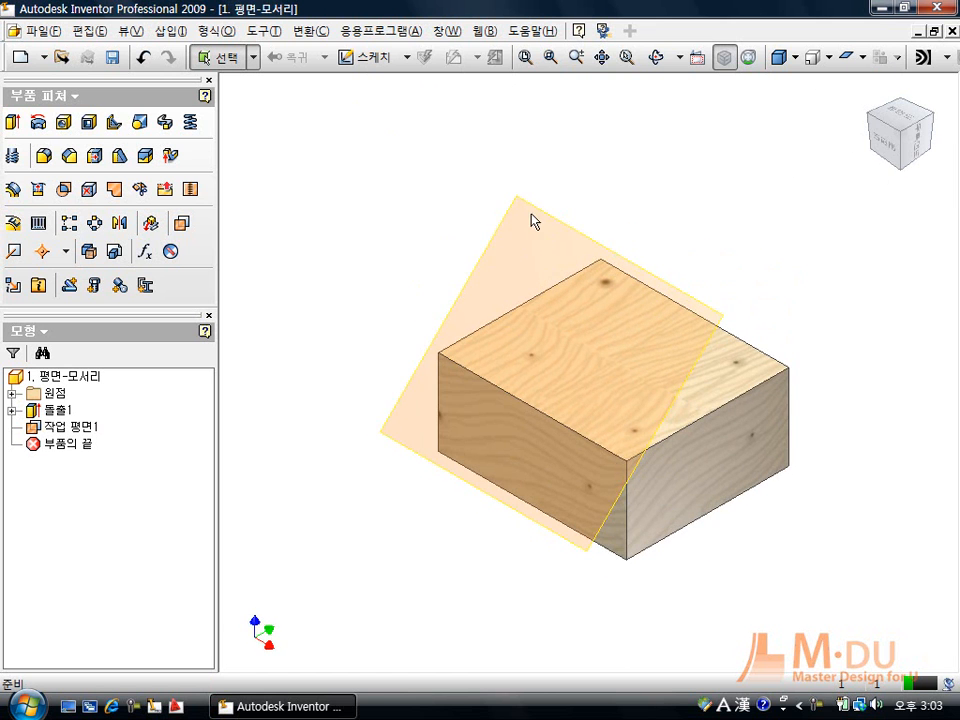
{"action": "left_click", "coordinate": [368, 57]}
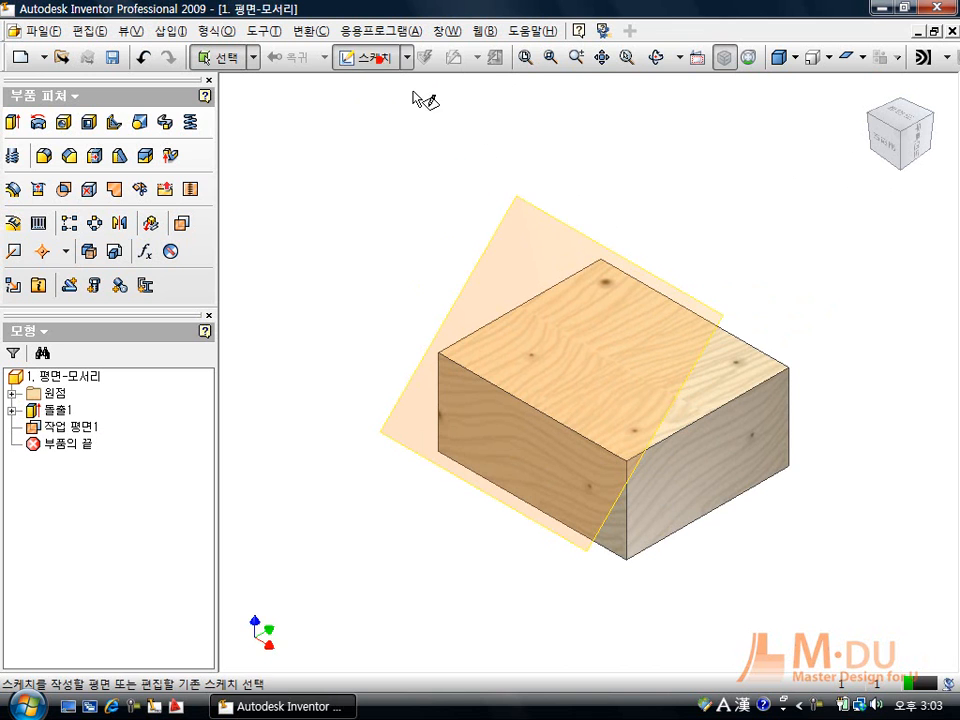
{"action": "left_click", "coordinate": [535, 207]}
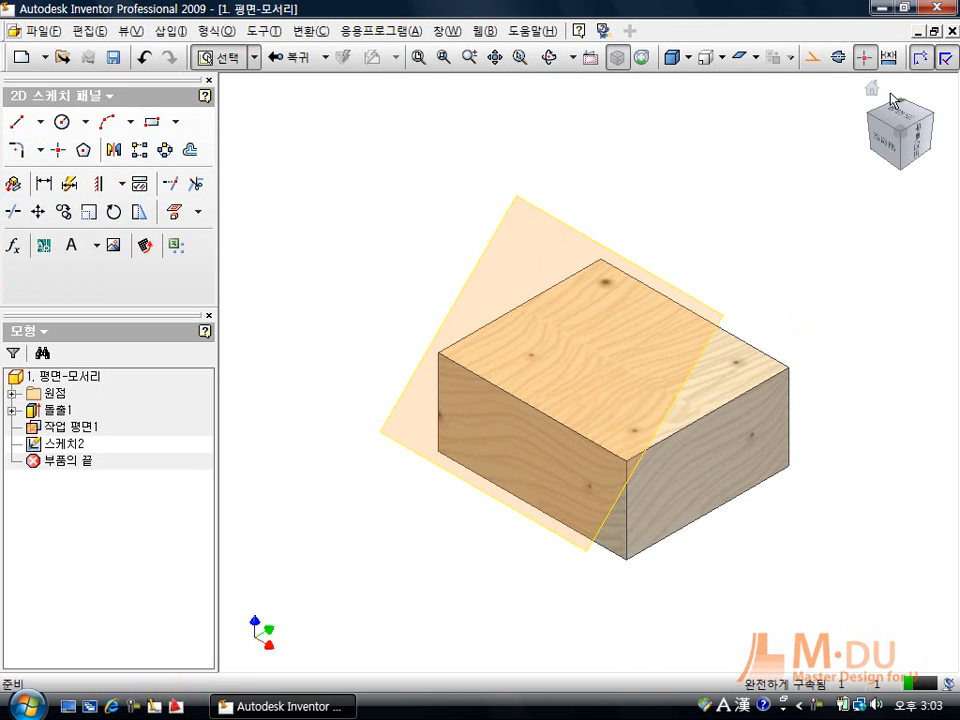
{"action": "left_click", "coordinate": [590, 57]}
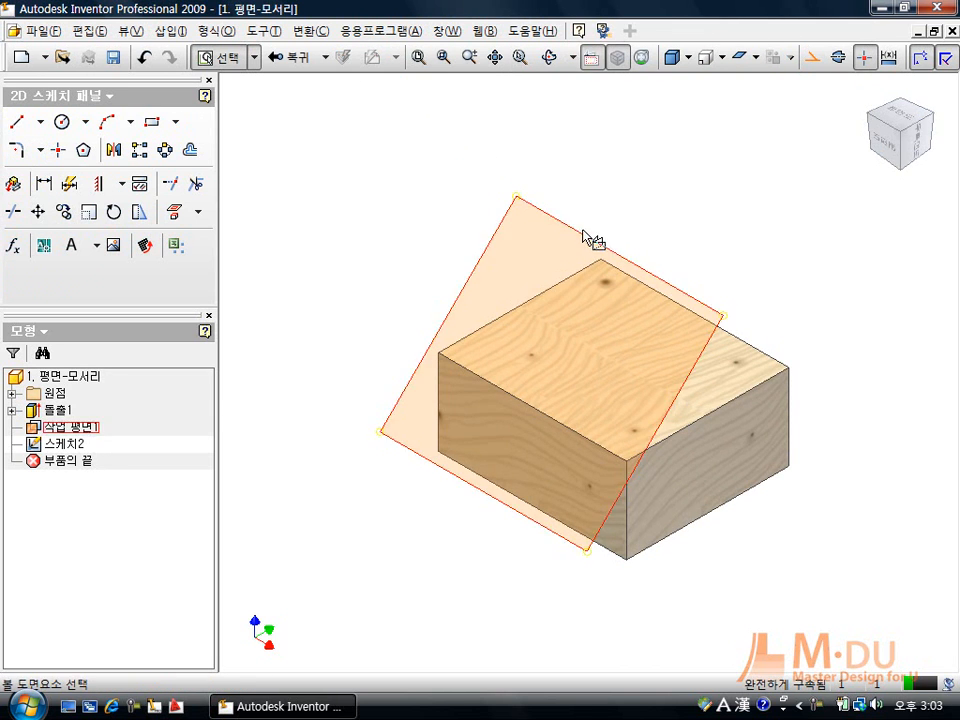
{"action": "left_click", "coordinate": [589, 238]}
{"action": "left_click", "coordinate": [62, 122]}
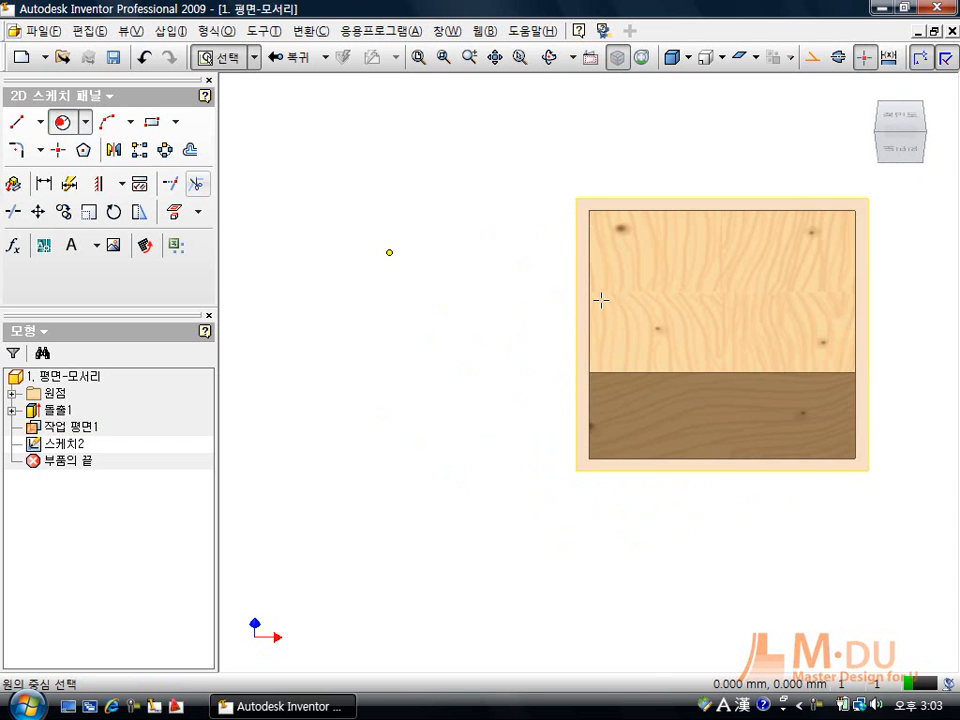
{"action": "left_click", "coordinate": [713, 291]}
{"action": "left_click", "coordinate": [735, 311]}
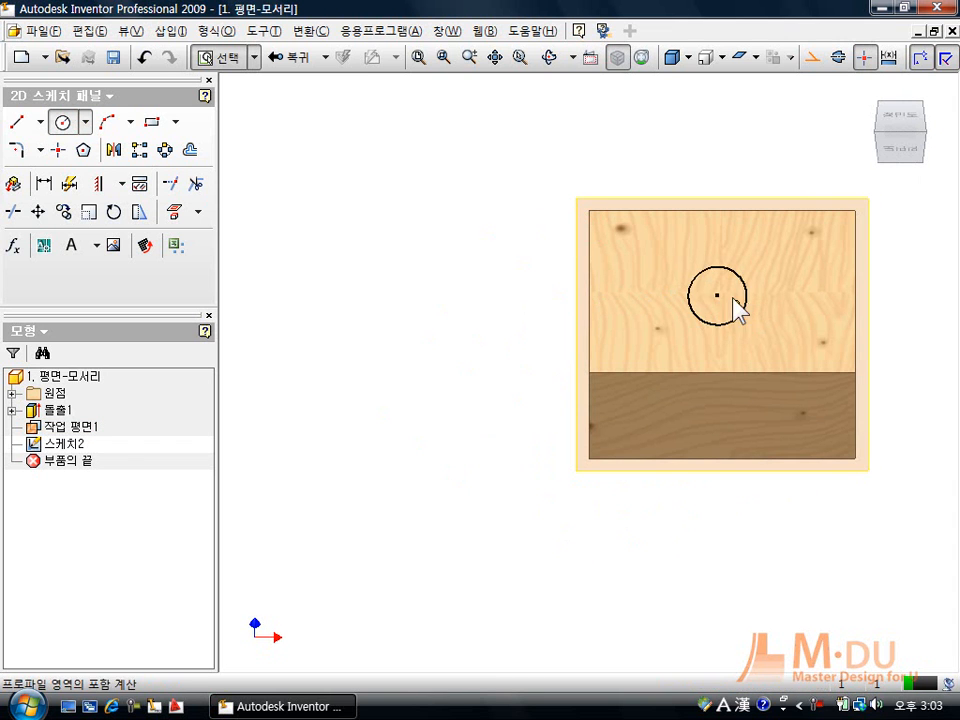
- Extrude the circle from the inclined work plane up to the block's top face
{"action": "key", "text": "e"}
{"action": "left_click", "coordinate": [240, 90]}
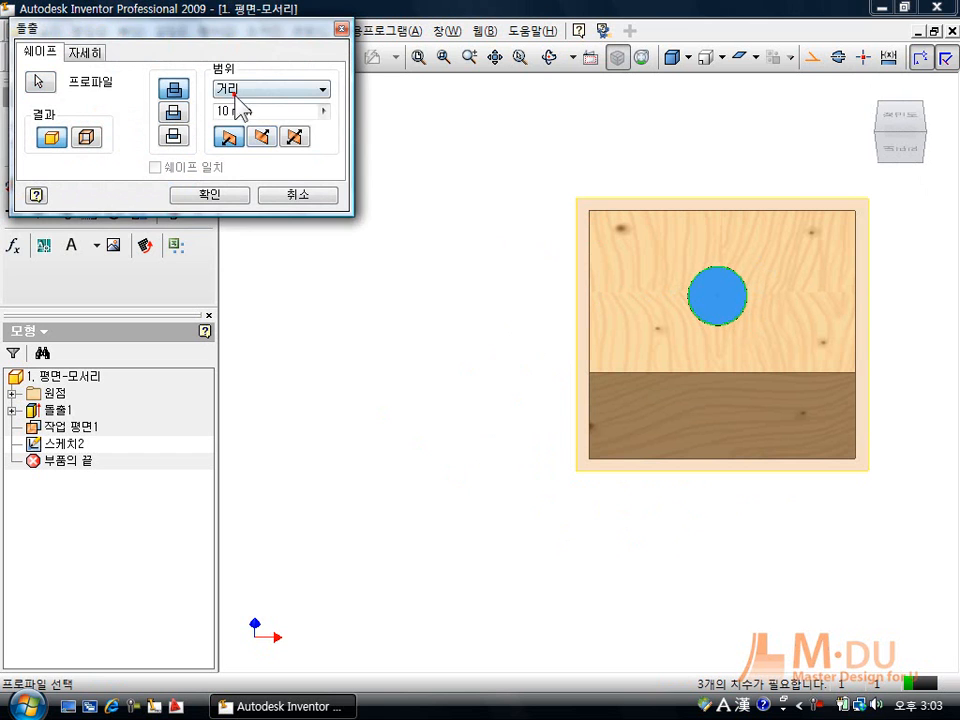
{"action": "left_click", "coordinate": [244, 113]}
{"action": "left_click", "coordinate": [228, 186]}
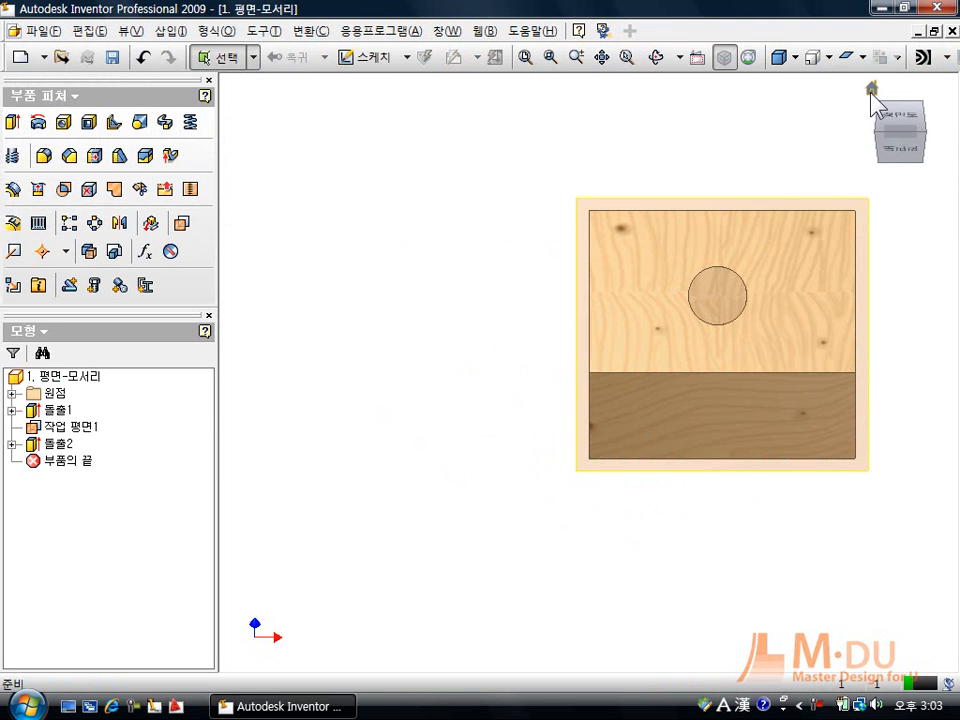
- Examine the angled cylinder and the inclined work plane from the right side and in the isometric home view
{"action": "left_click", "coordinate": [870, 92]}
{"action": "left_click", "coordinate": [916, 136]}
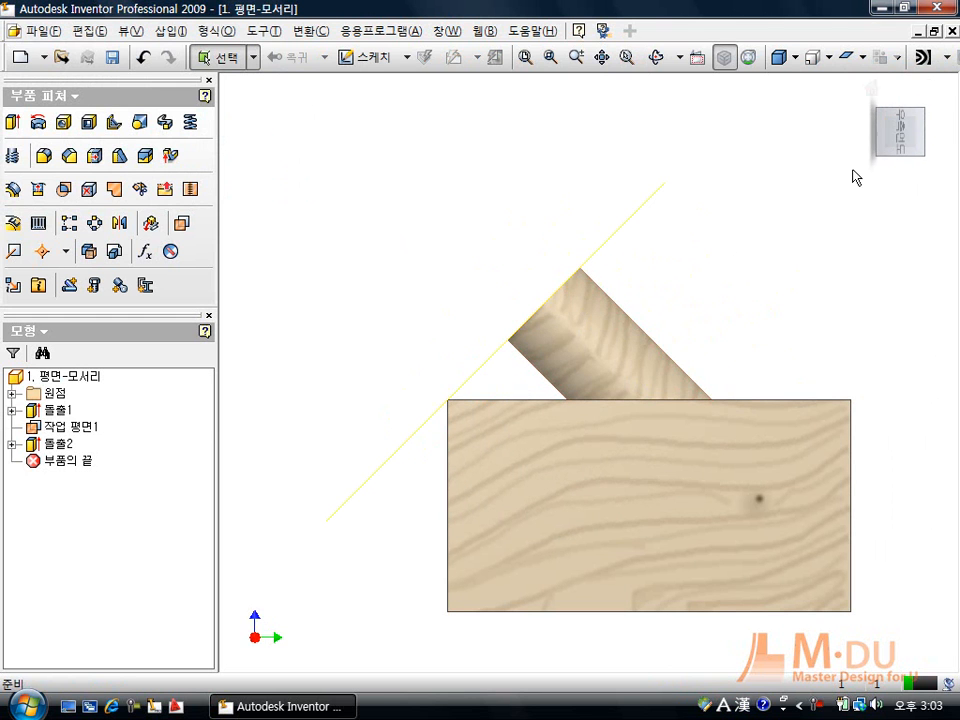
{"action": "left_click", "coordinate": [870, 92]}
{"action": "left_click", "coordinate": [871, 88]}
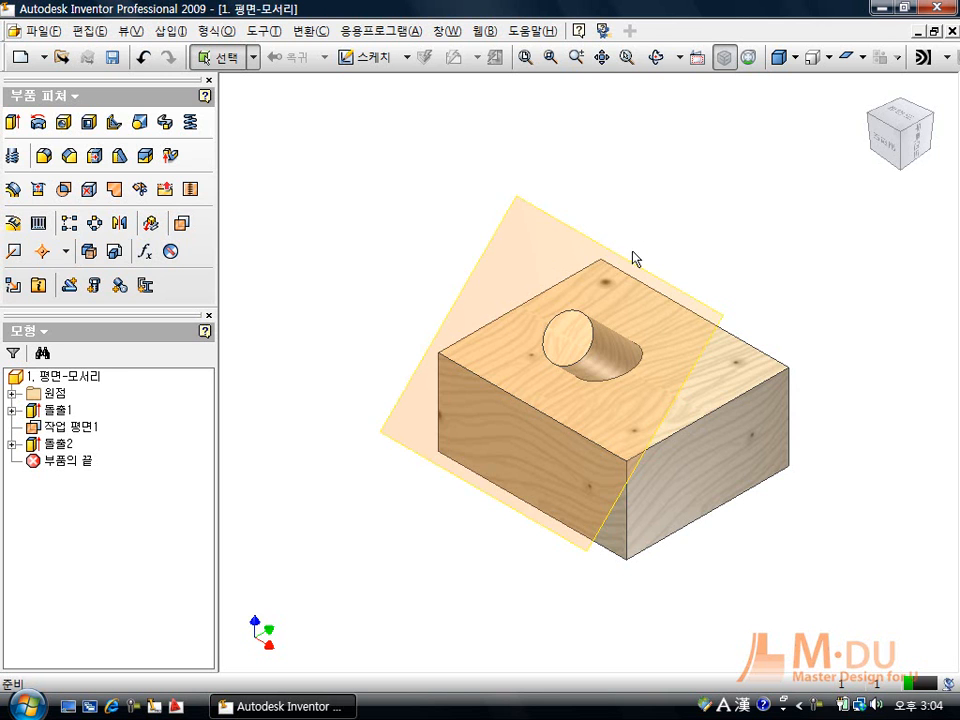
{"action": "scroll", "coordinate": [361, 223], "scroll_direction": "up", "scroll_amount": 4}
{"action": "scroll", "coordinate": [675, 281], "scroll_direction": "down", "scroll_amount": 5}
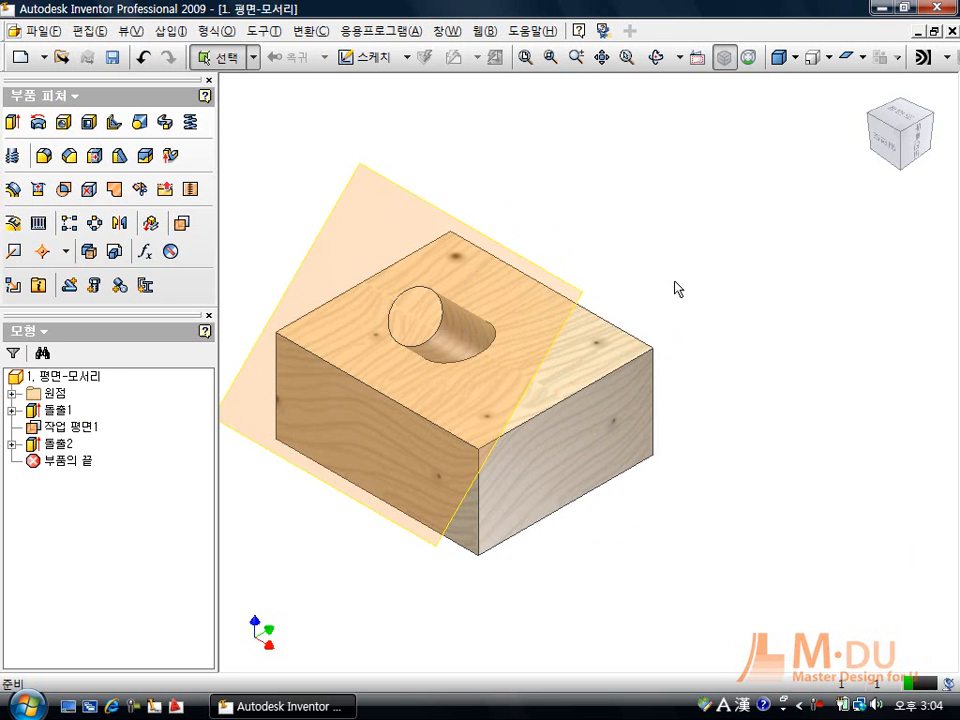
{"action": "left_click", "coordinate": [599, 348]}
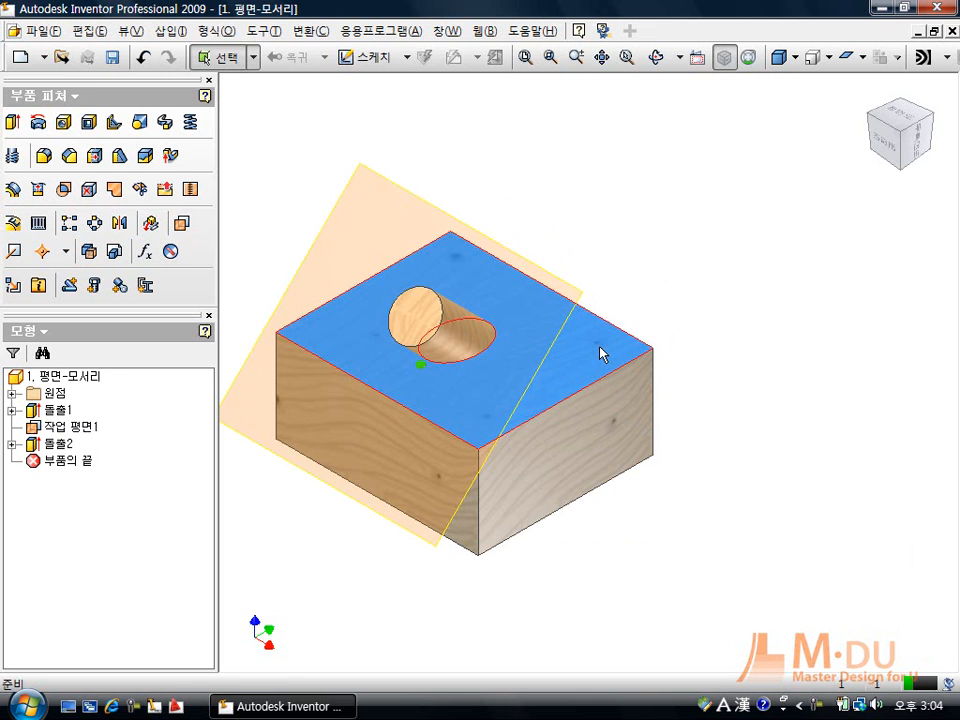
{"action": "left_click", "coordinate": [690, 285]}
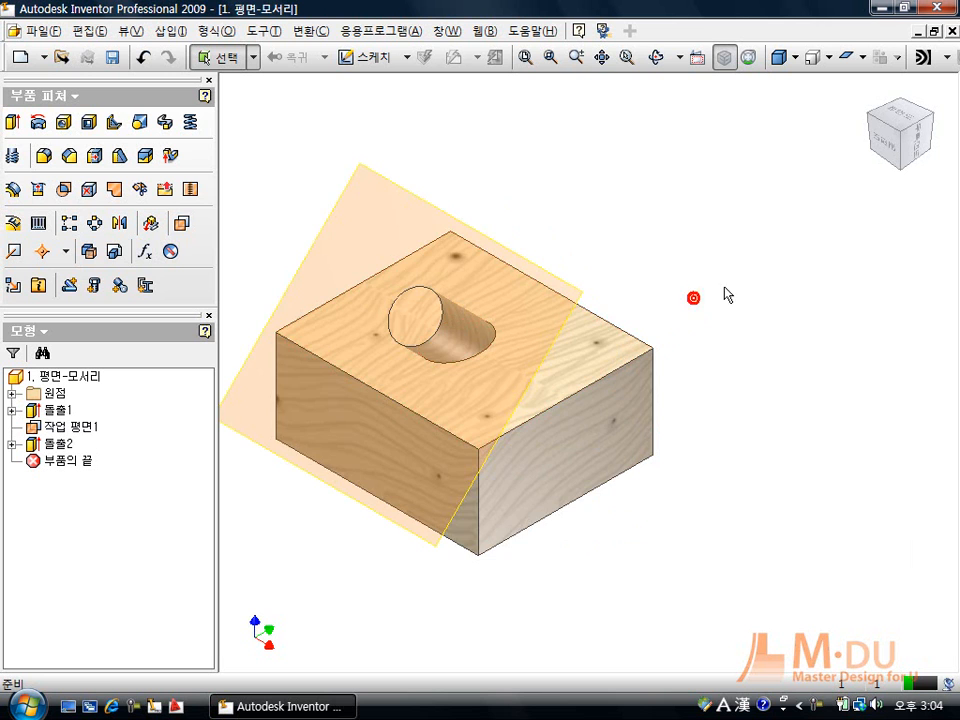
{"action": "scroll", "coordinate": [722, 292], "scroll_direction": "down", "scroll_amount": 2}
{"action": "scroll", "coordinate": [600, 312], "scroll_direction": "up", "scroll_amount": 2}
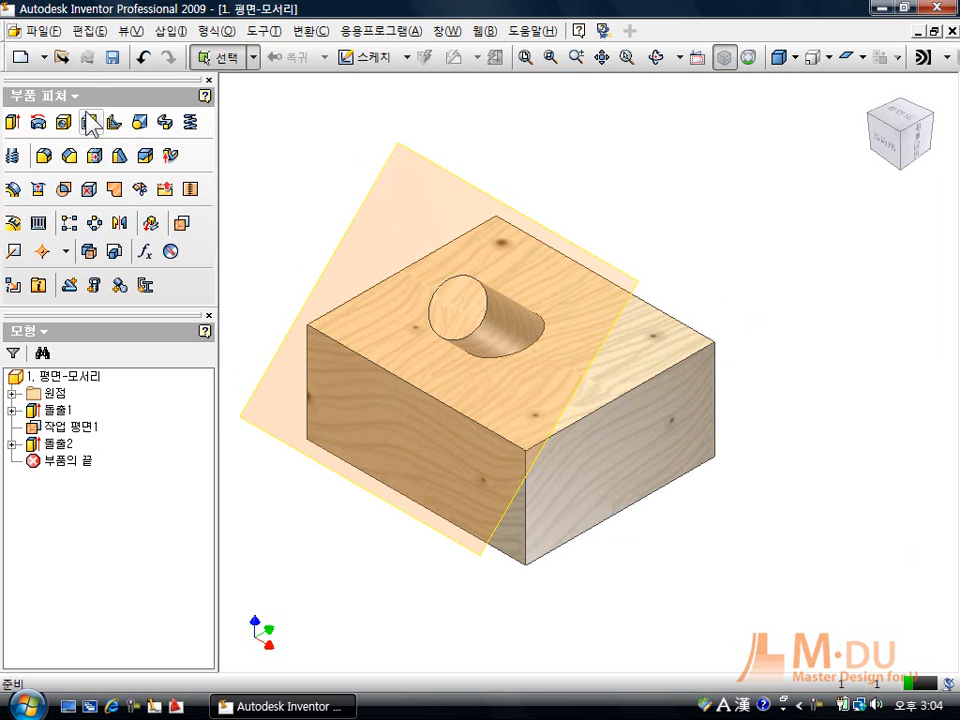
- Create a work plane through the top face's right-hand edge at 30 degrees to the block's top face
{"action": "left_click", "coordinate": [185, 225]}
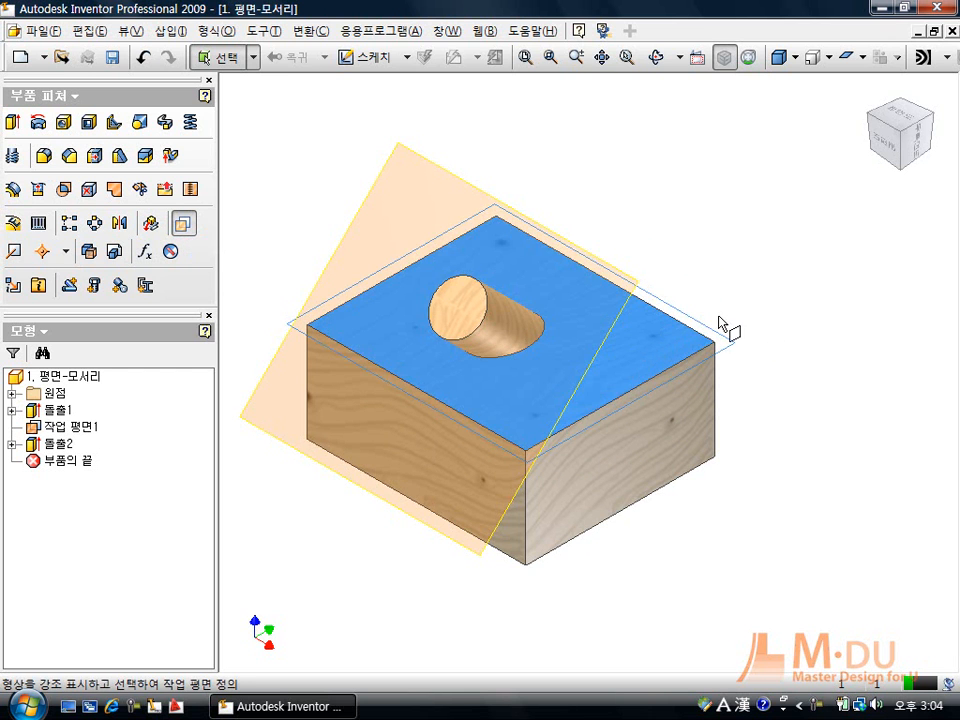
{"action": "left_click", "coordinate": [660, 355]}
{"action": "left_click", "coordinate": [679, 374]}
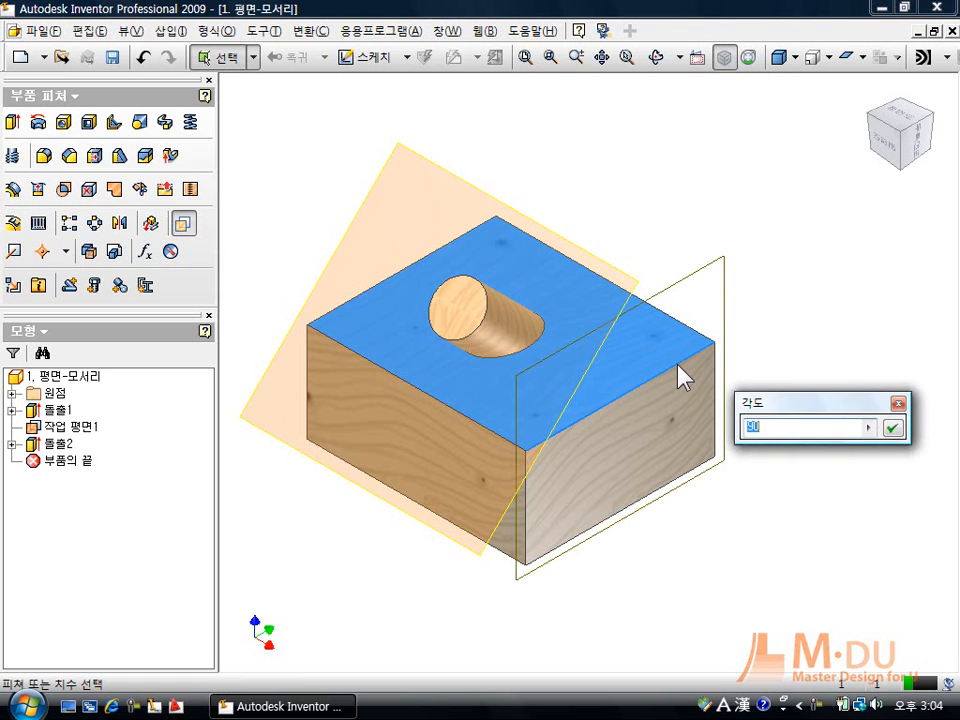
{"action": "type", "text": "30"}
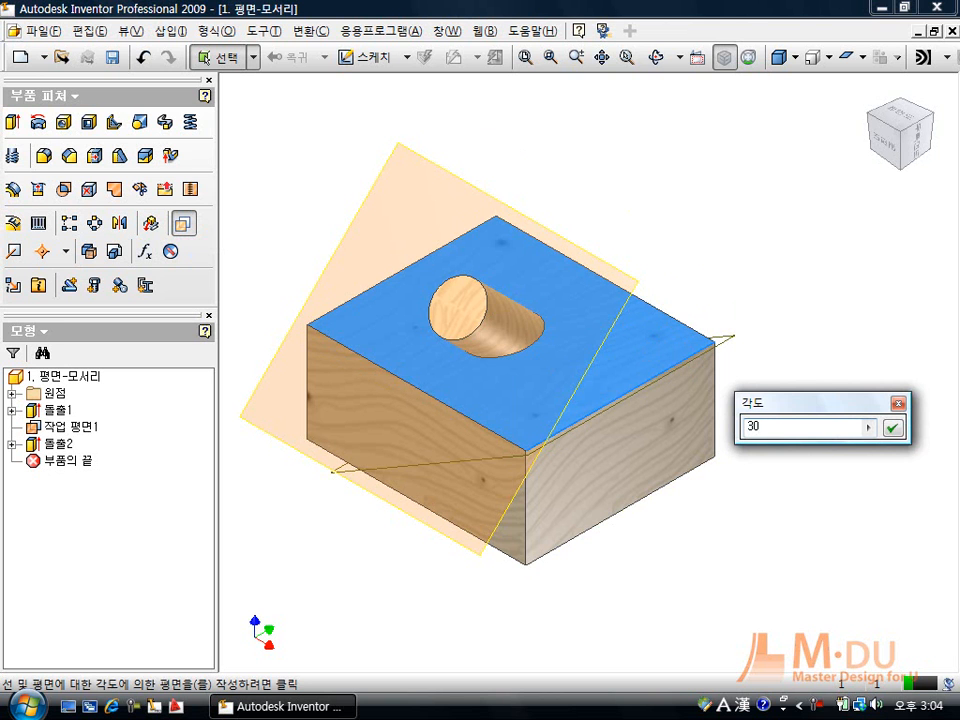
{"action": "left_click", "coordinate": [893, 428]}
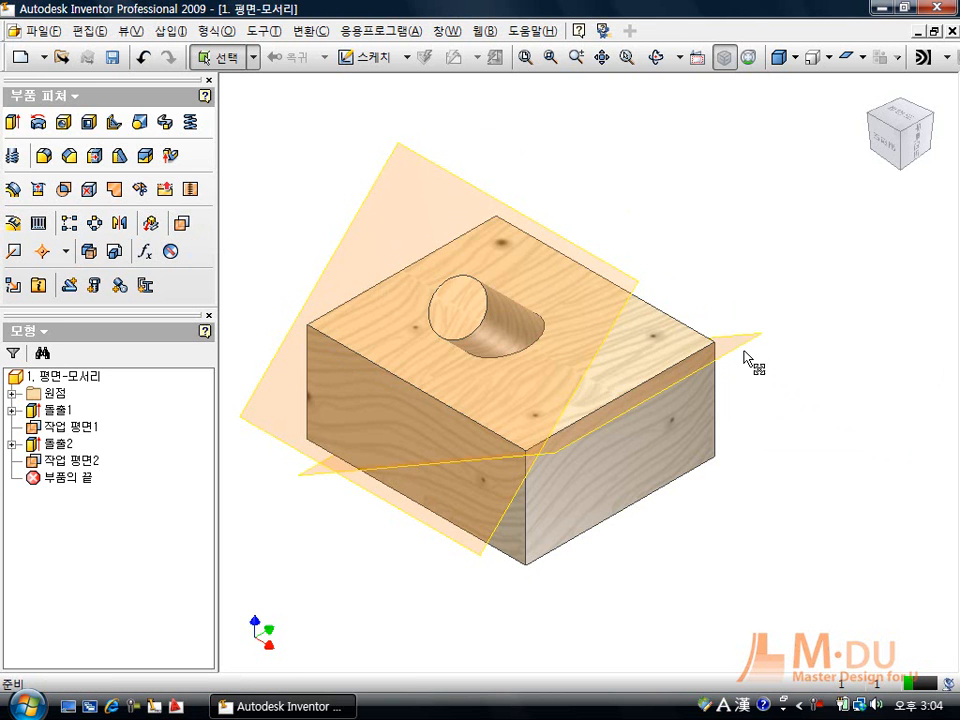
- Create an empty sketch on the 30-degree work plane and finish the sketch
{"action": "left_click", "coordinate": [886, 147]}
{"action": "scroll", "coordinate": [636, 397], "scroll_direction": "down", "scroll_amount": 2}
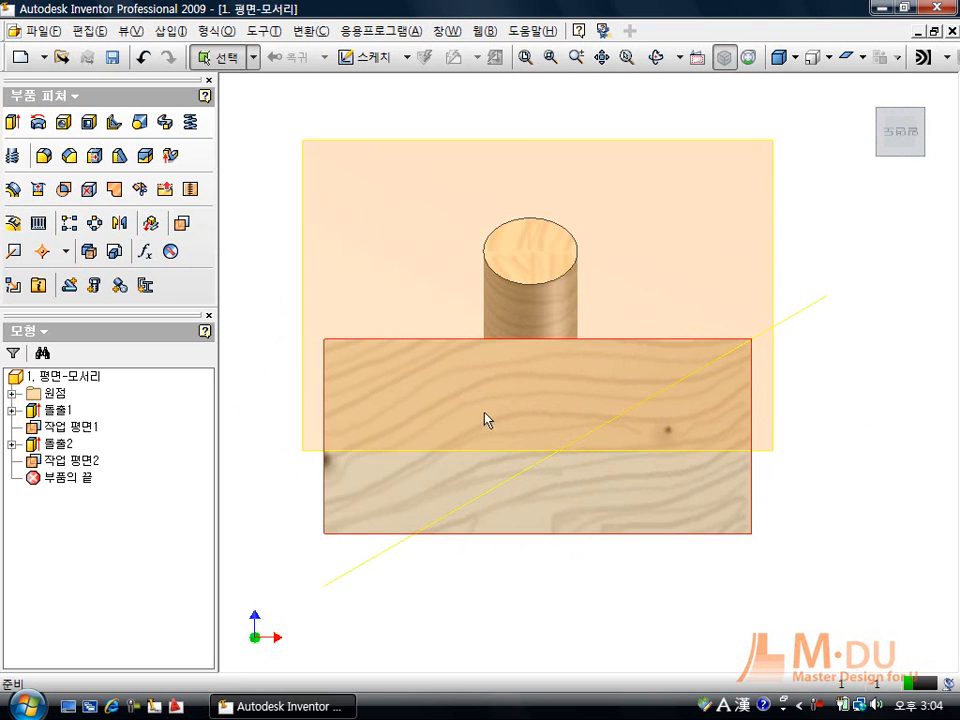
{"action": "left_click", "coordinate": [873, 85]}
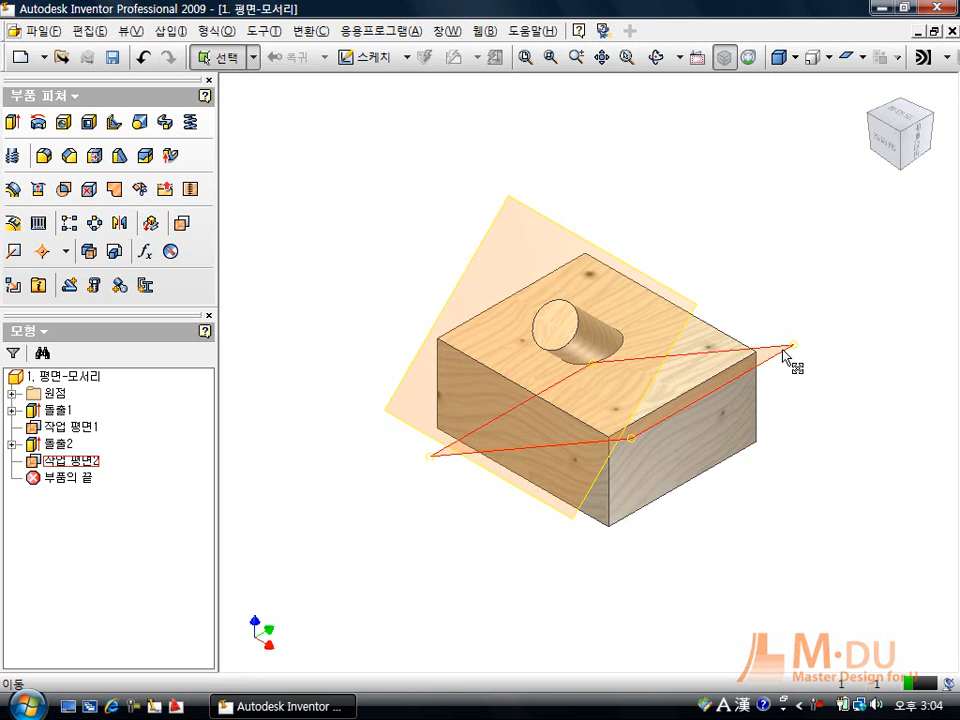
{"action": "left_click", "coordinate": [372, 57]}
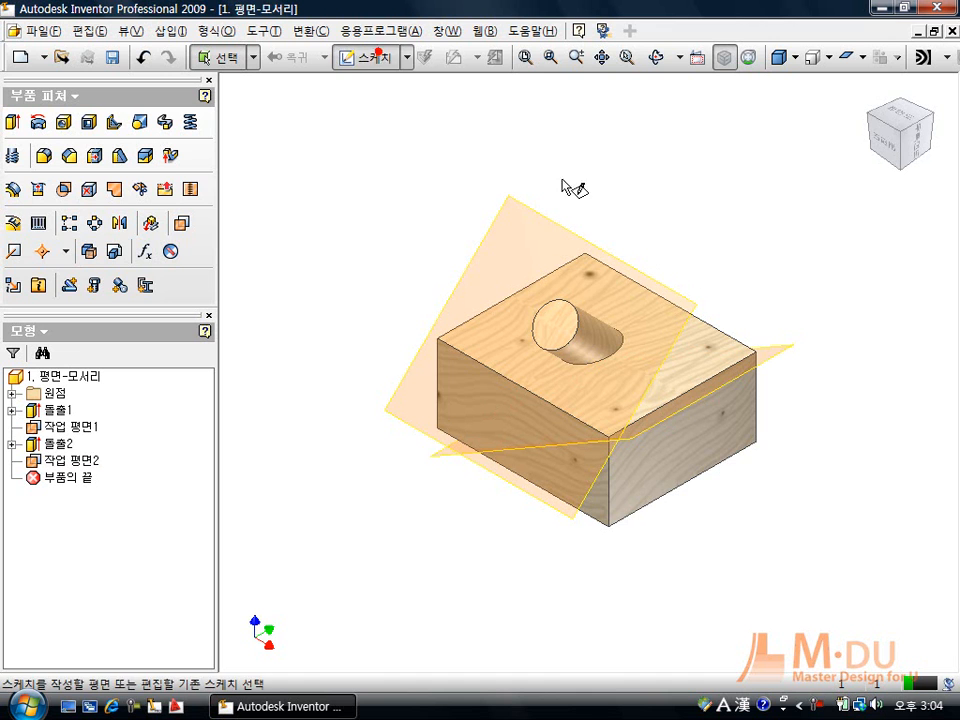
{"action": "left_click", "coordinate": [766, 346]}
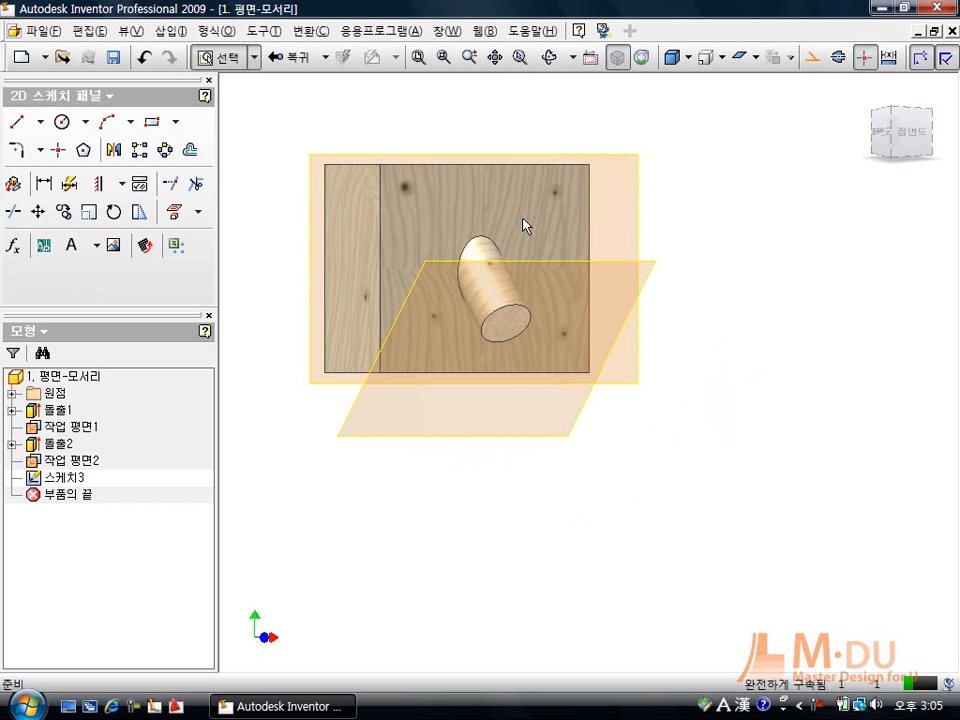
{"action": "left_click", "coordinate": [869, 89]}
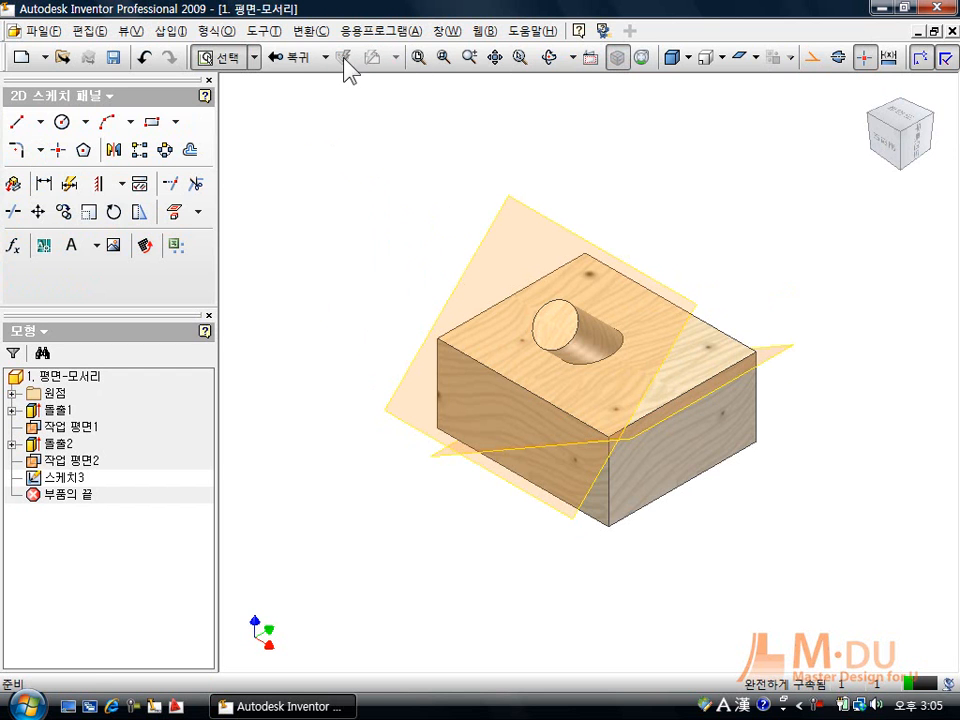
{"action": "left_click", "coordinate": [295, 60]}
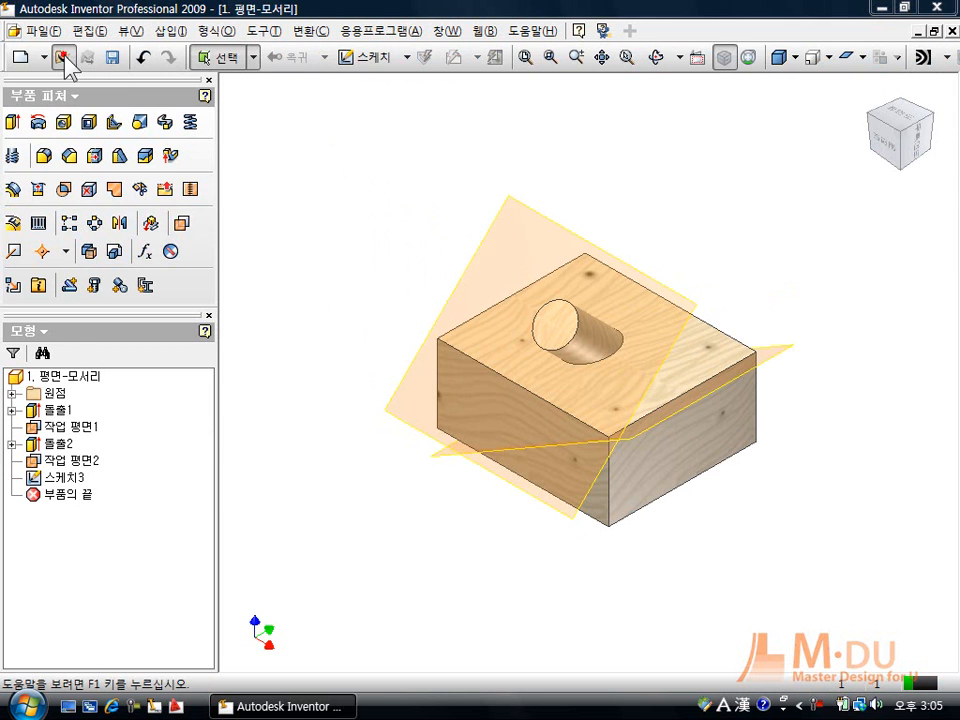
- Open the part "2. 꼭지점(3)" from the Ch.09-1 작업평면 folder
{"action": "left_click", "coordinate": [64, 58]}
{"action": "left_click", "coordinate": [303, 133]}
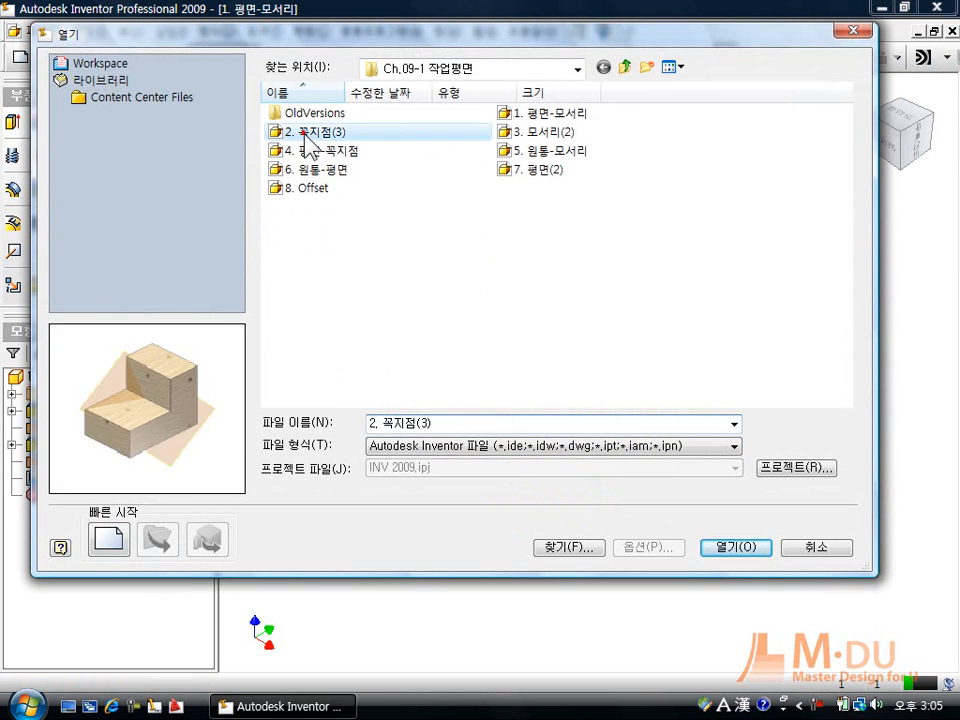
{"action": "double_click", "coordinate": [305, 134]}
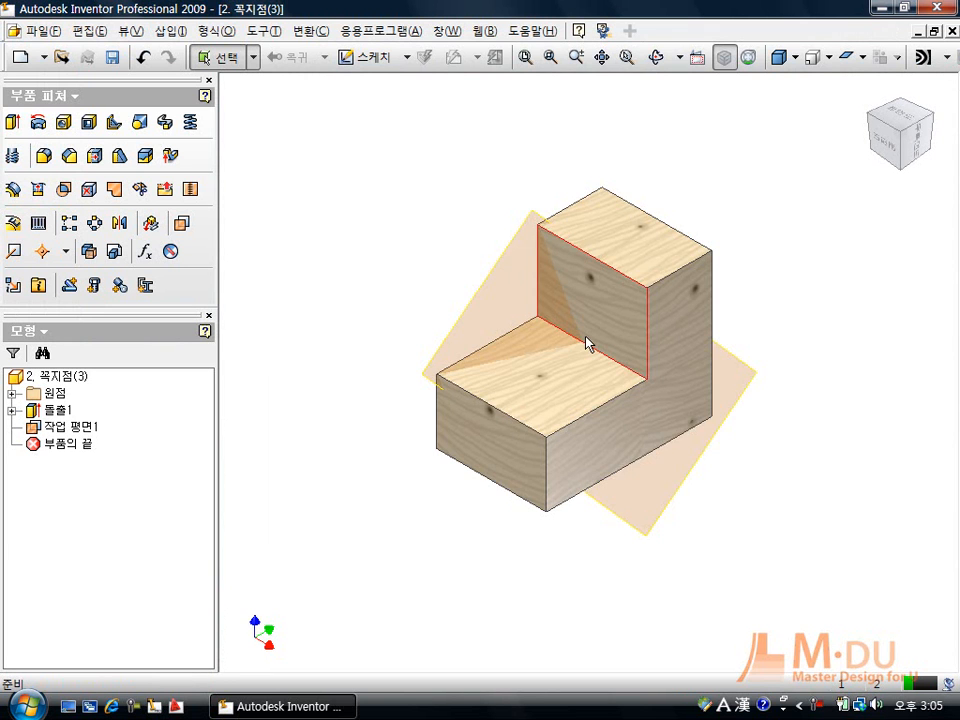
{"action": "scroll", "coordinate": [585, 338], "scroll_direction": "up", "scroll_amount": 2}
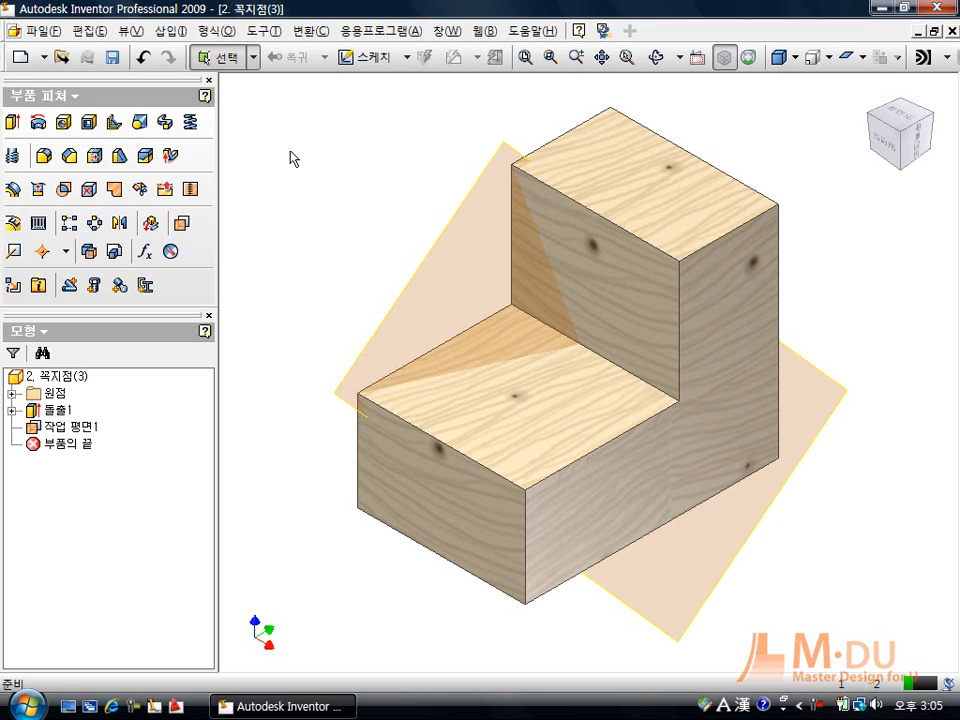
- Create a work plane through three vertices: the upper step's front-left top corner, the lower step's outer-left top corner and the block's rear-right bottom corner
{"action": "left_click", "coordinate": [182, 224]}
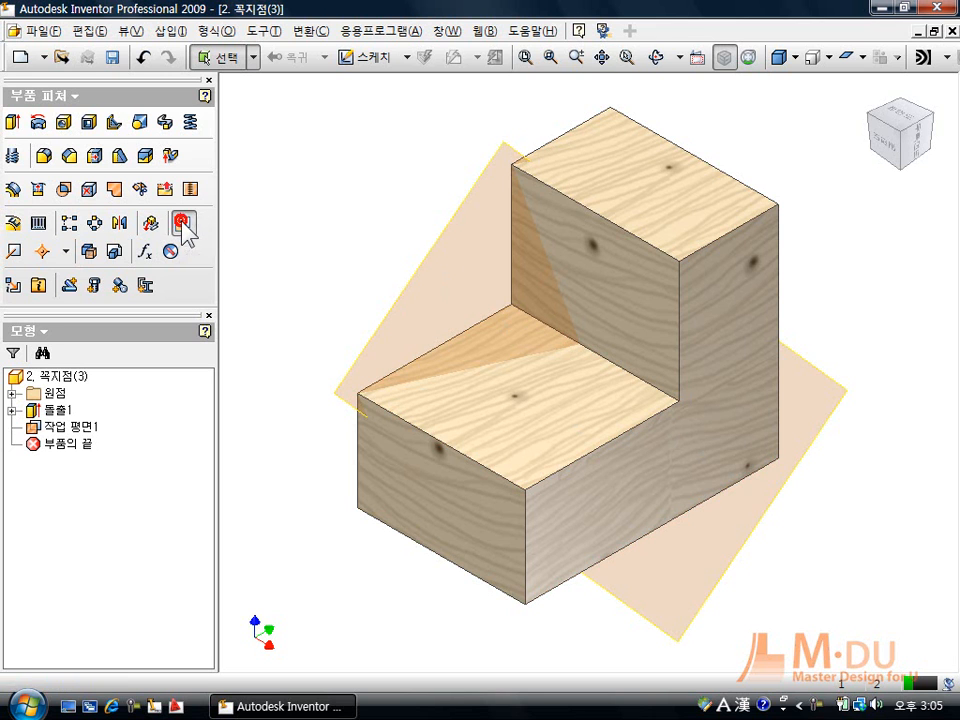
{"action": "left_click", "coordinate": [512, 166]}
{"action": "left_click", "coordinate": [359, 394]}
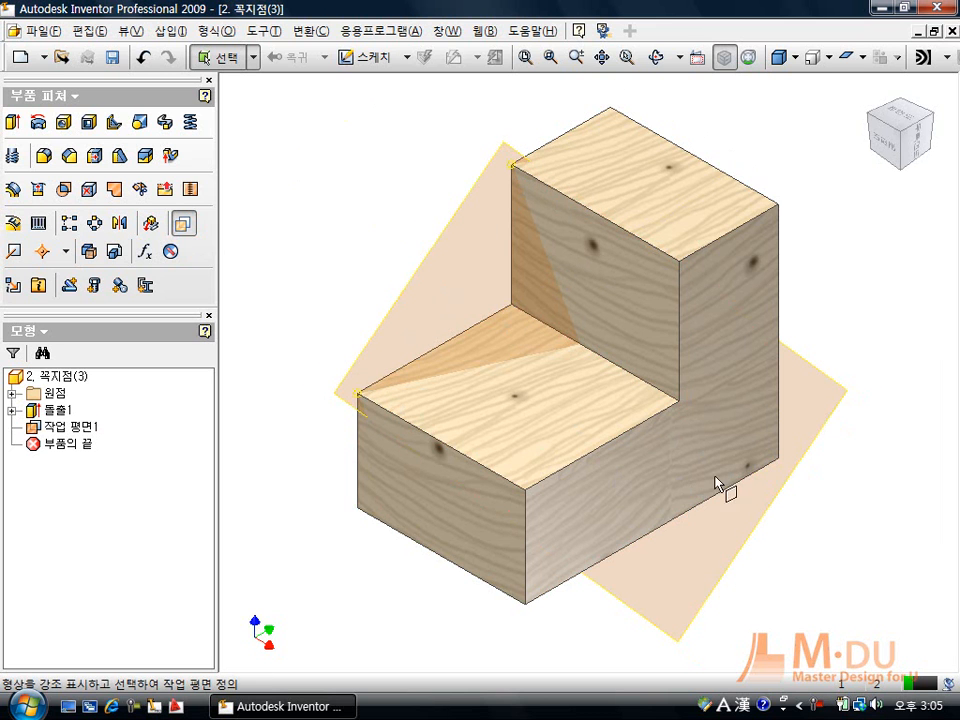
{"action": "left_click", "coordinate": [780, 459]}
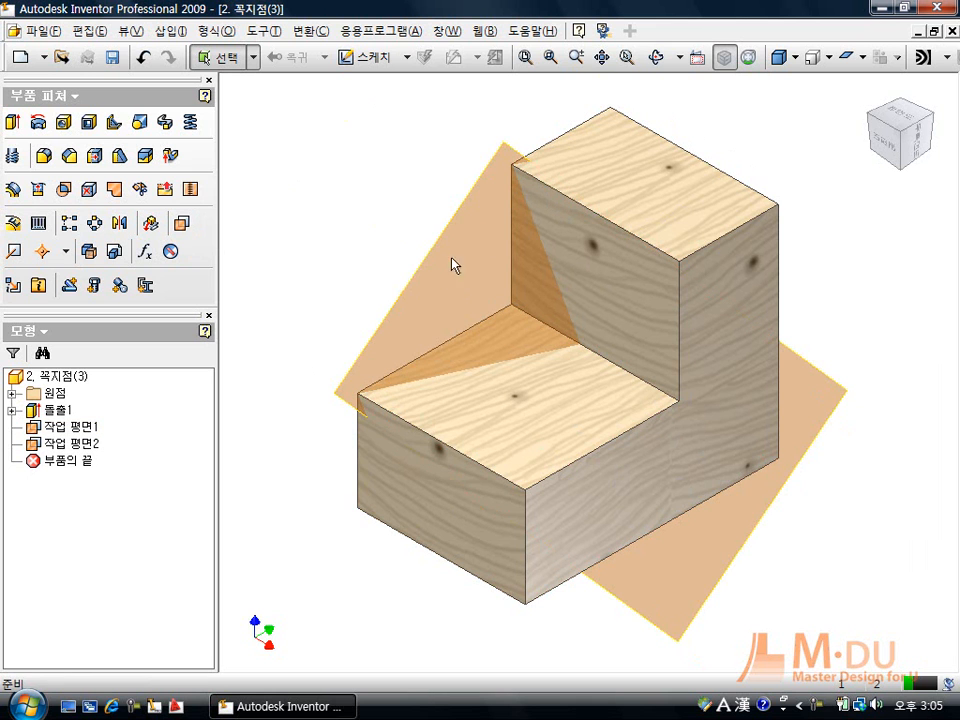
- Create a sloping work plane through three vertices: both outer top corners of the lower step and the upper step's near front top corner
{"action": "left_click", "coordinate": [185, 231]}
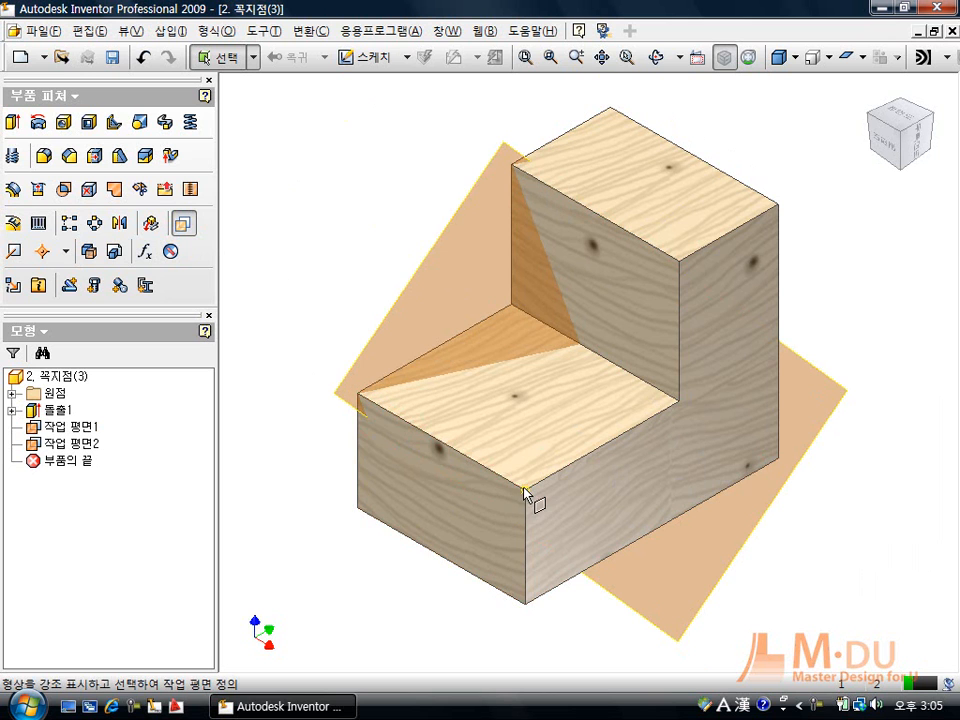
{"action": "left_click", "coordinate": [523, 490]}
{"action": "left_click", "coordinate": [678, 260]}
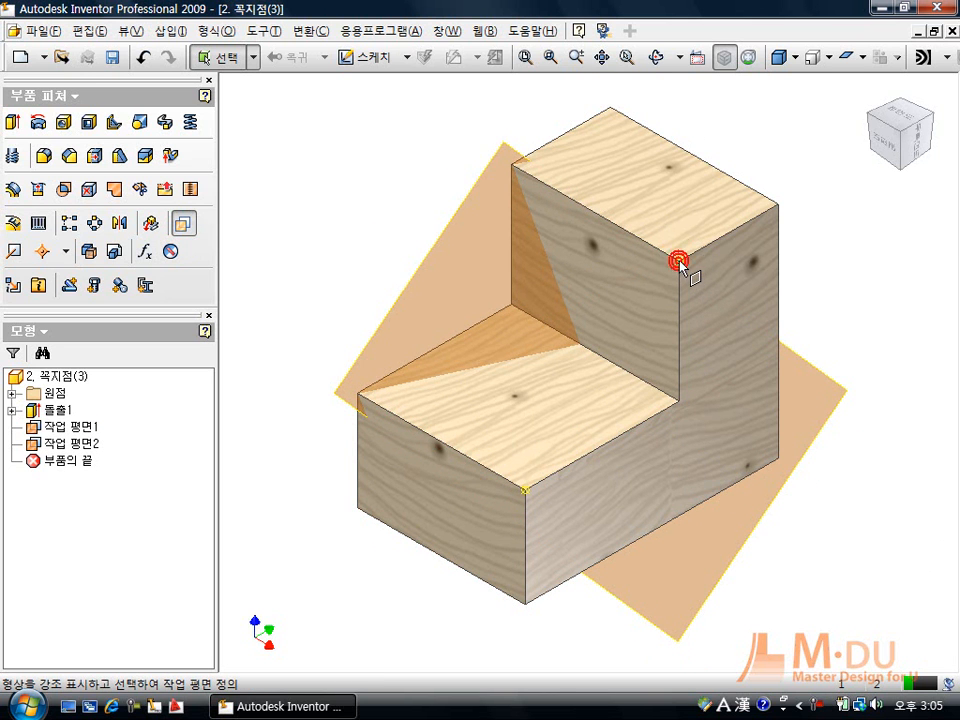
{"action": "left_click", "coordinate": [360, 397]}
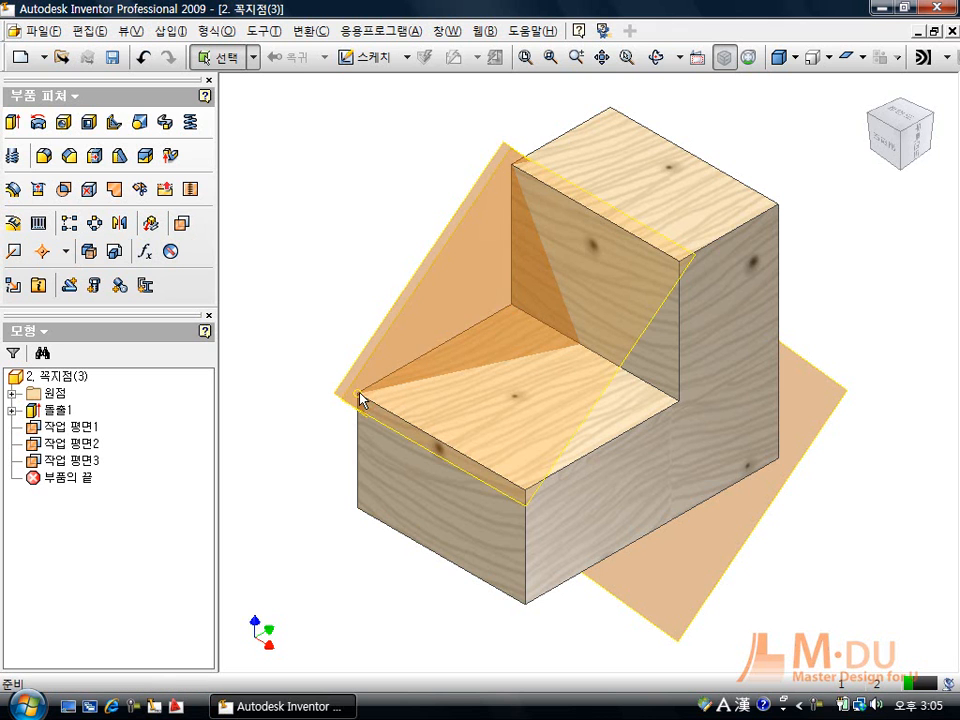
{"action": "left_click", "coordinate": [918, 153]}
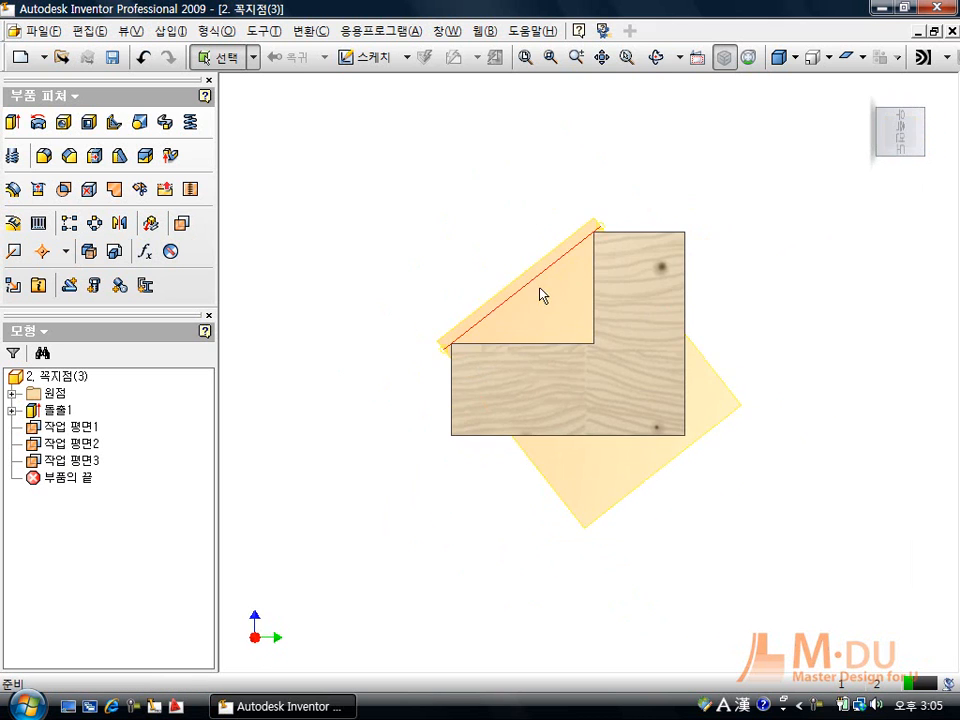
{"action": "mouse_move", "coordinate": [866, 122]}
{"action": "left_click", "coordinate": [873, 90]}
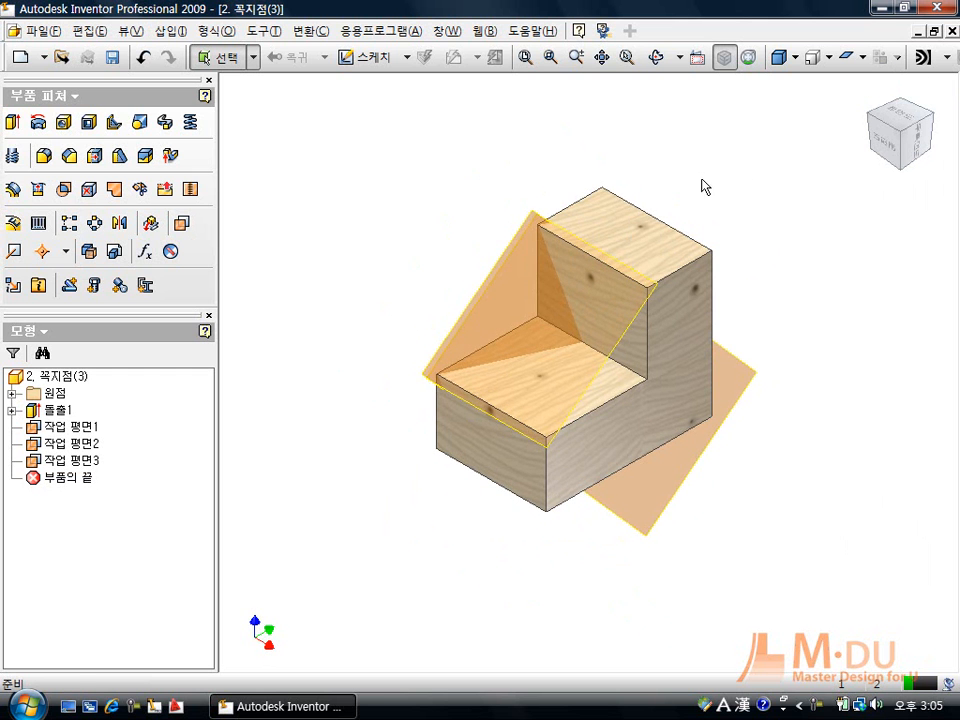
- Open the part "3. 모서리(2)" from the same folder
{"action": "left_click", "coordinate": [62, 57]}
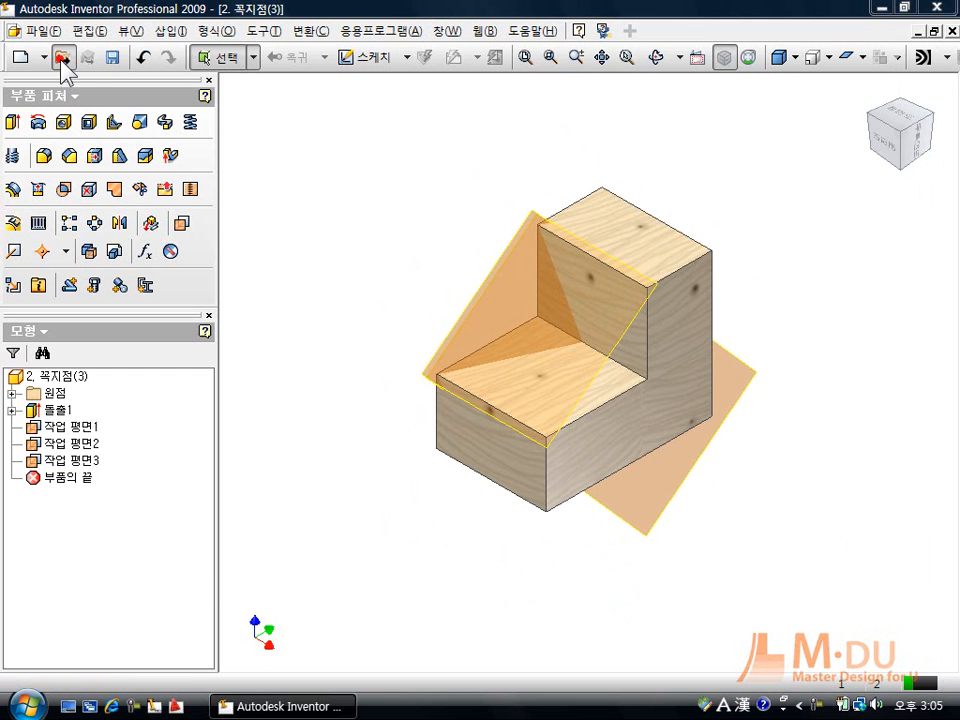
{"action": "double_click", "coordinate": [512, 132]}
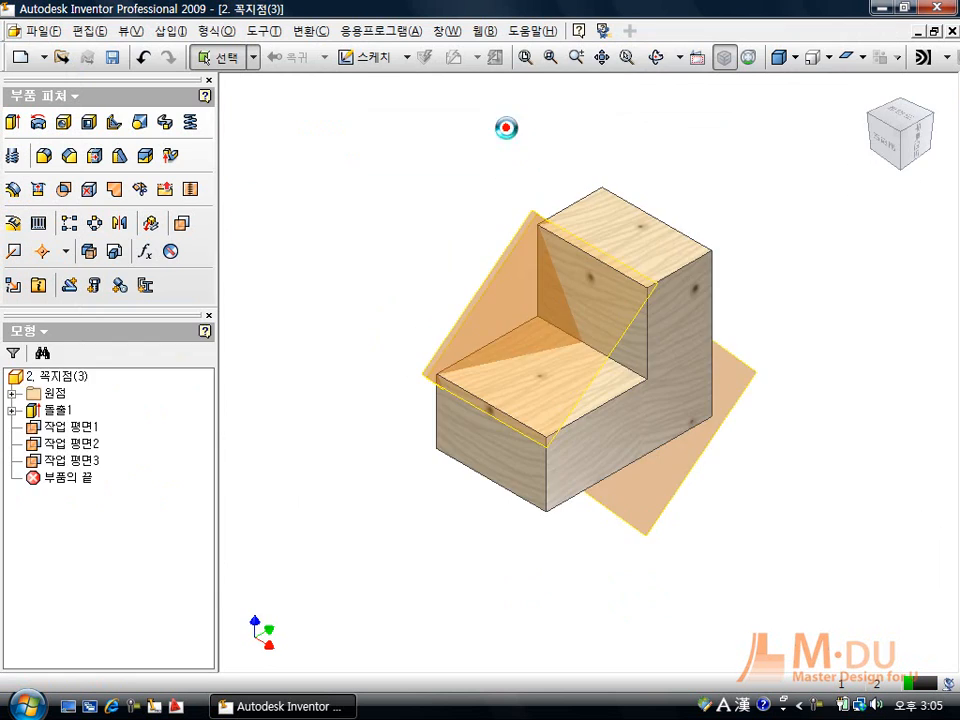
{"action": "scroll", "coordinate": [692, 376], "scroll_direction": "up", "scroll_amount": 3}
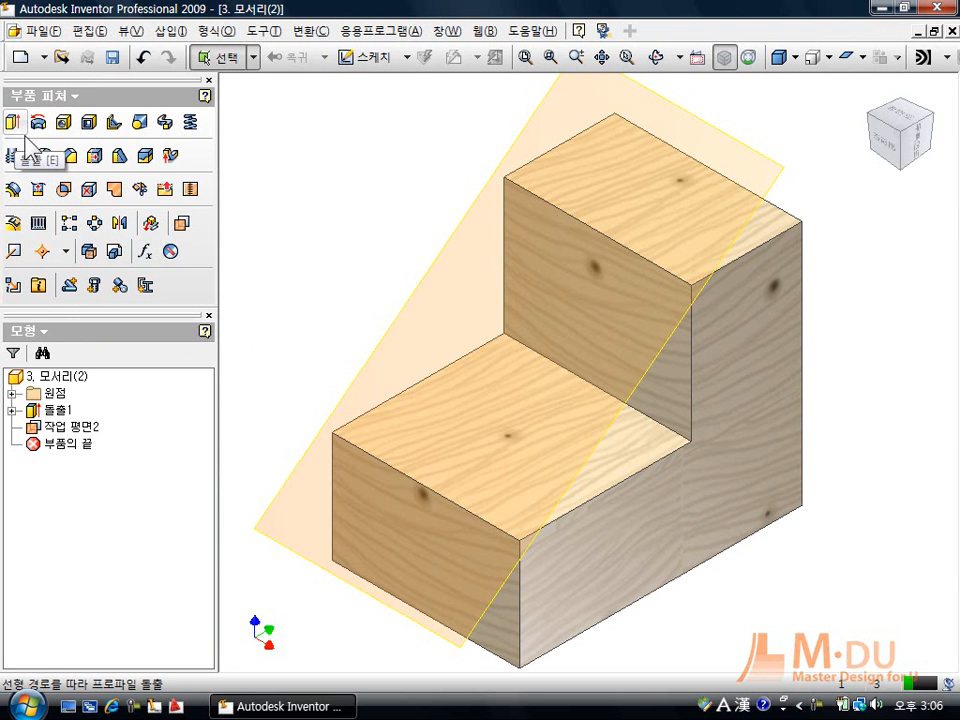
- Create a work plane through two parallel edges: the front top edges of the lower step and the upper step
{"action": "left_click", "coordinate": [183, 223]}
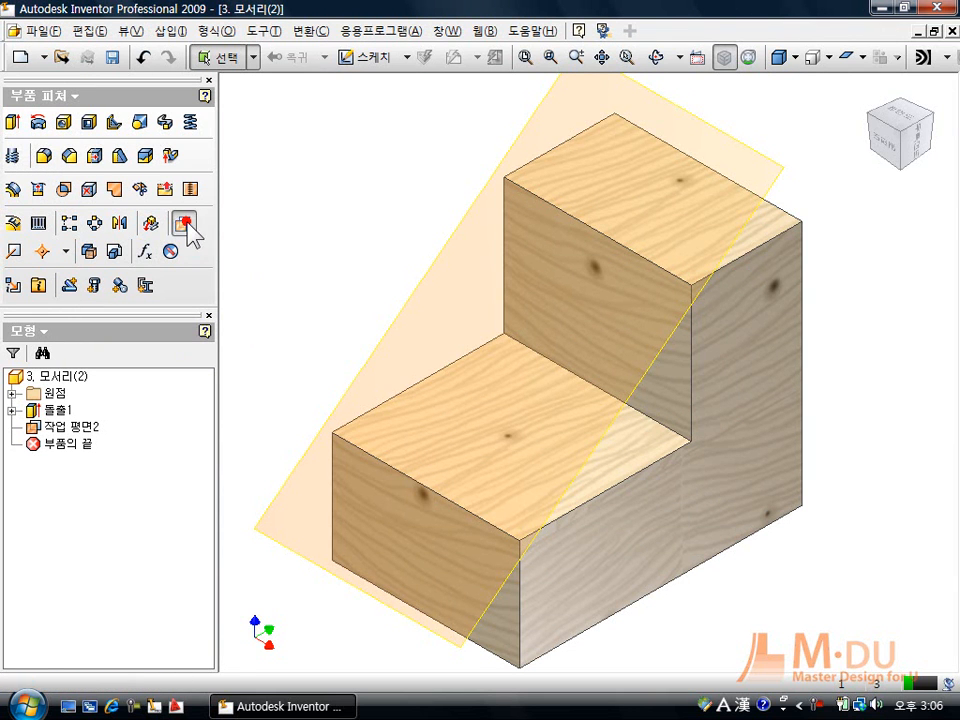
{"action": "left_click", "coordinate": [373, 467]}
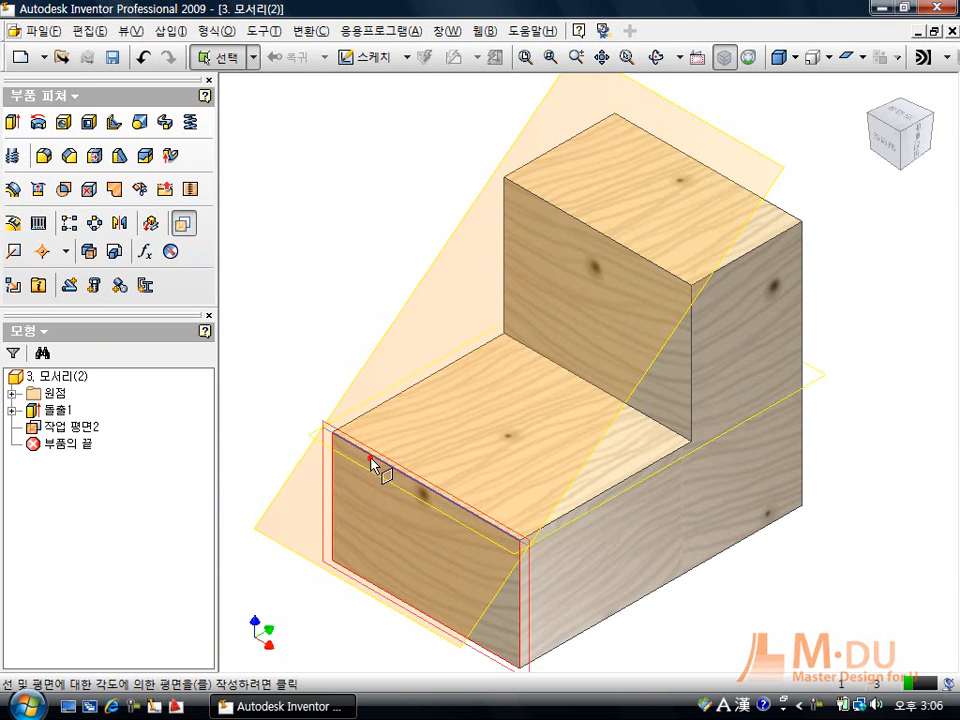
{"action": "left_click", "coordinate": [608, 238]}
{"action": "scroll", "coordinate": [500, 200], "scroll_direction": "up", "scroll_amount": 2}
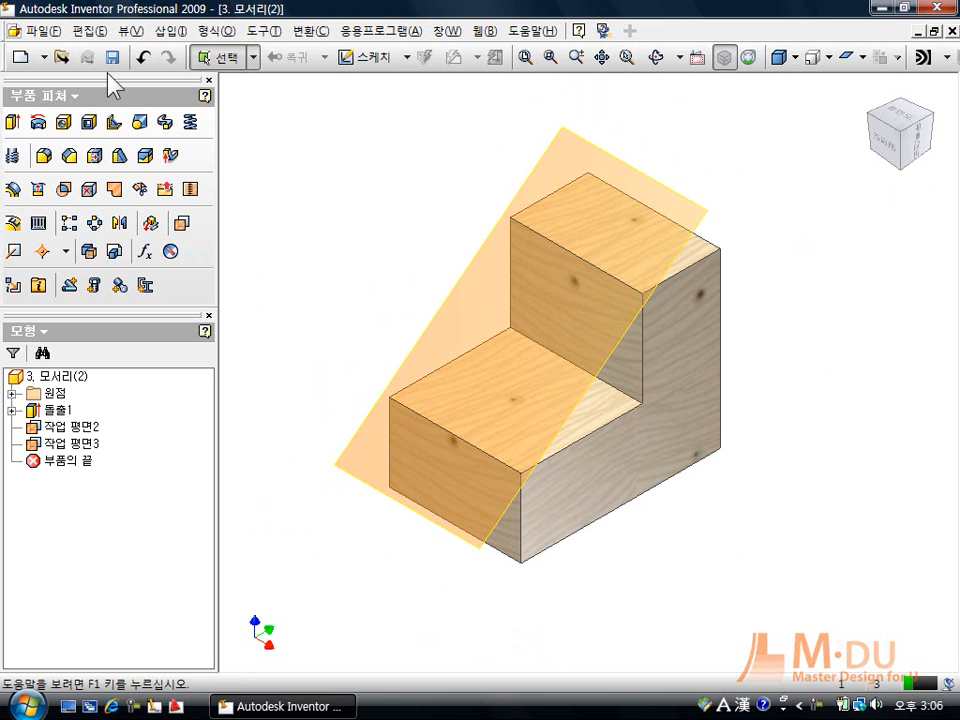
- Open the pyramid part "4. 평면-꼭지점"
{"action": "left_click", "coordinate": [60, 55]}
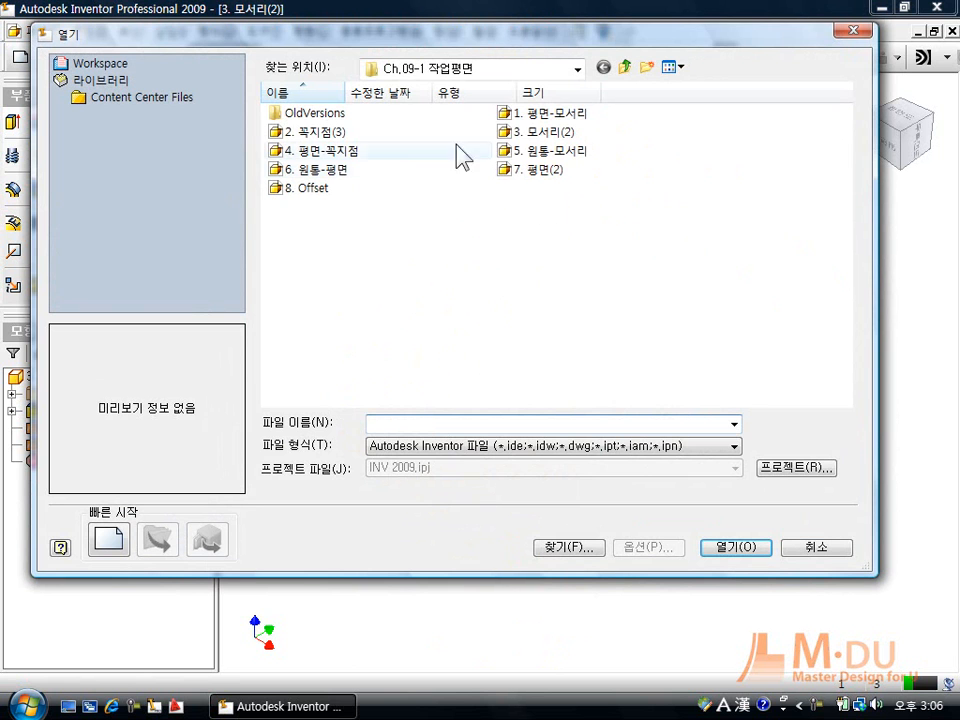
{"action": "left_click", "coordinate": [505, 131]}
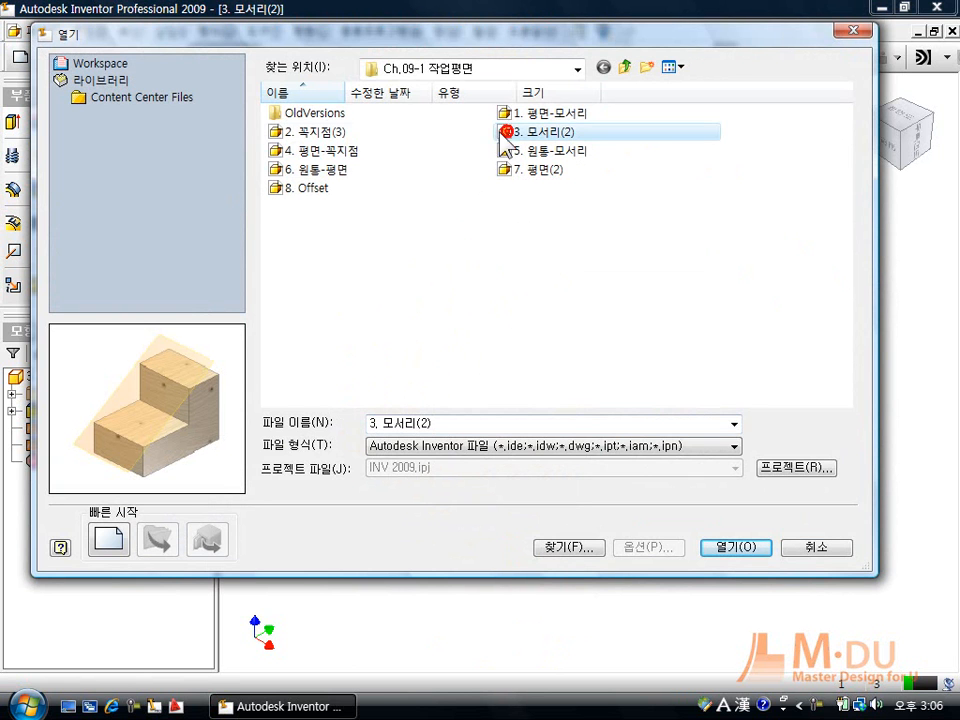
{"action": "double_click", "coordinate": [300, 151]}
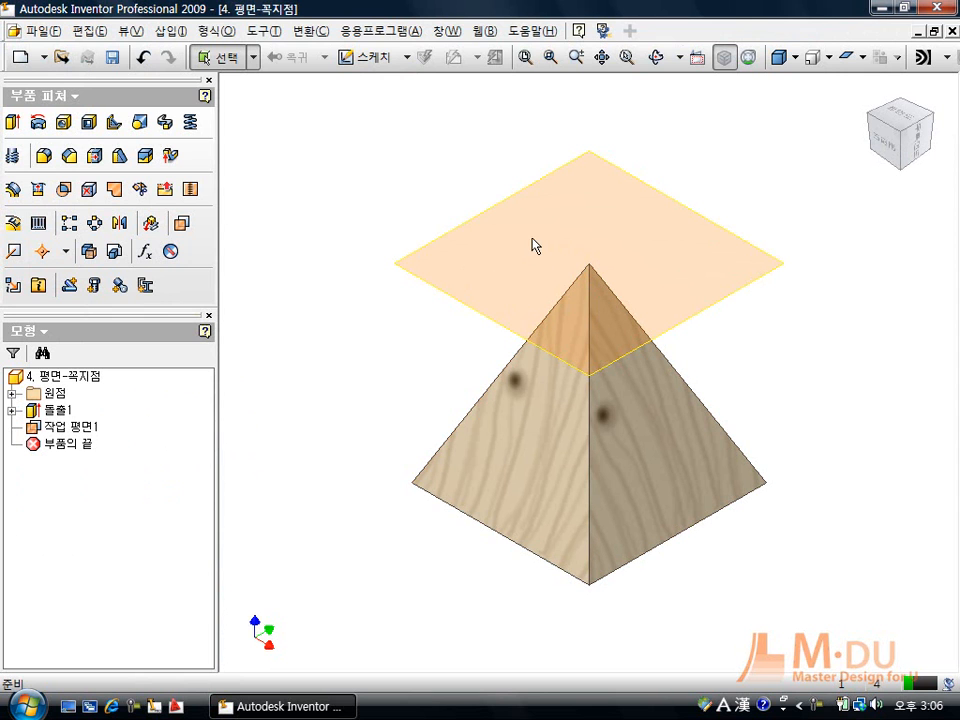
- Examine the pyramid's base face from below and its apex from above
{"action": "key", "text": "F4"}
{"action": "left_click_drag", "start_coordinate": [658, 446], "coordinate": [655, 291]}
{"action": "left_click", "coordinate": [601, 447]}
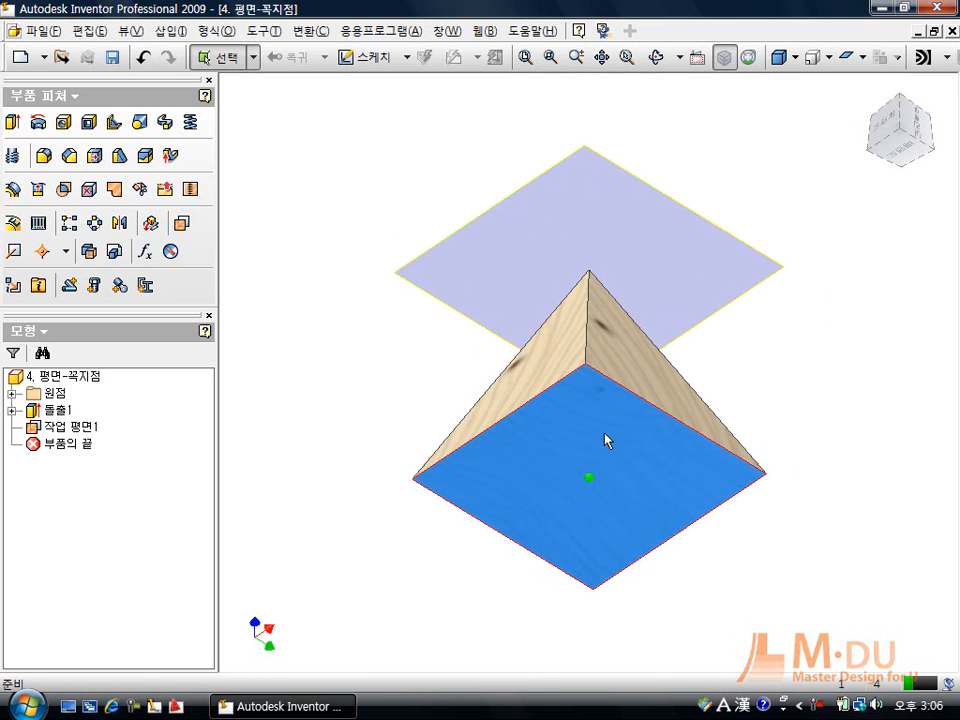
{"action": "key", "text": "F4"}
{"action": "left_click_drag", "start_coordinate": [626, 339], "coordinate": [626, 454]}
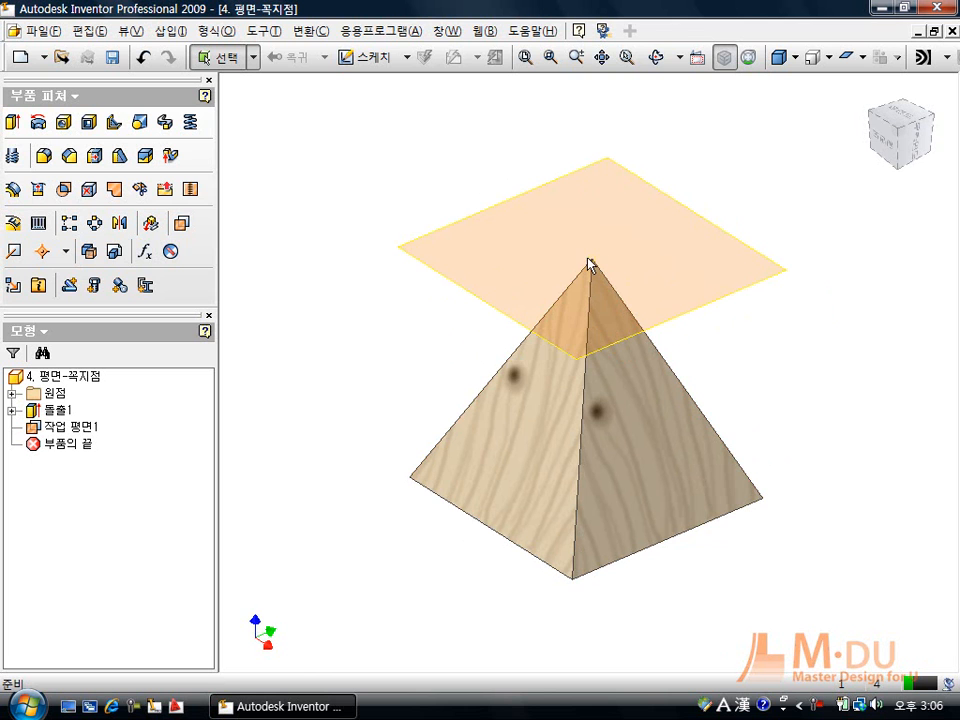
- Create a work plane parallel to the pyramid's base face and passing through its apex
{"action": "left_click", "coordinate": [182, 223]}
{"action": "key", "text": "F4"}
{"action": "left_click_drag", "start_coordinate": [583, 444], "coordinate": [612, 268]}
{"action": "left_click", "coordinate": [604, 452]}
{"action": "key", "text": "F4"}
{"action": "left_click_drag", "start_coordinate": [671, 411], "coordinate": [636, 534]}
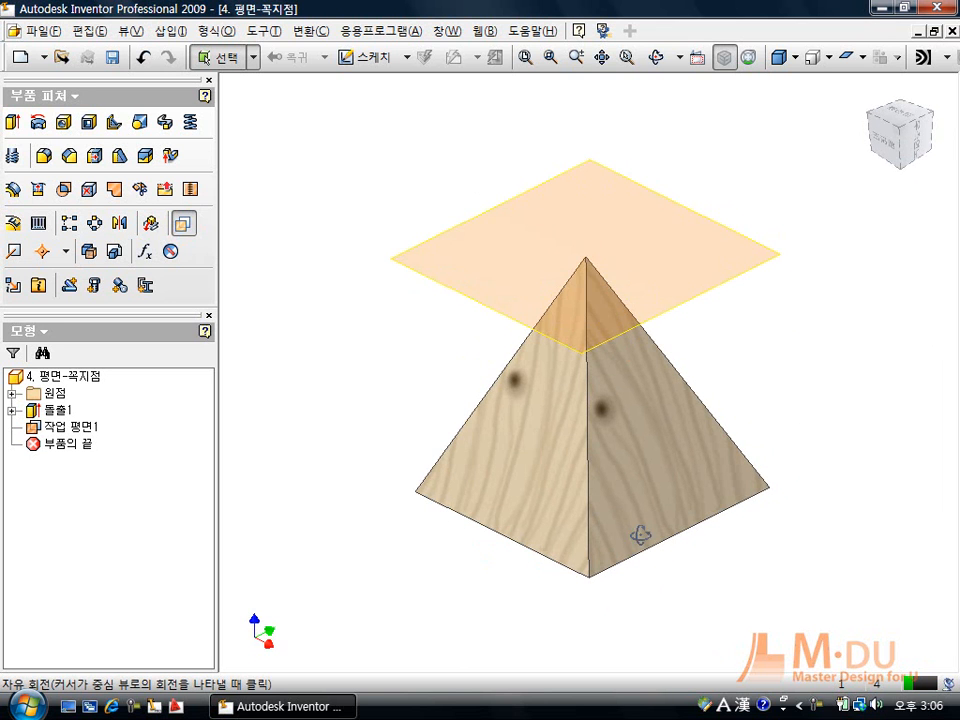
{"action": "left_click", "coordinate": [587, 260]}
{"action": "key", "text": "F4"}
{"action": "left_click_drag", "start_coordinate": [628, 286], "coordinate": [628, 350]}
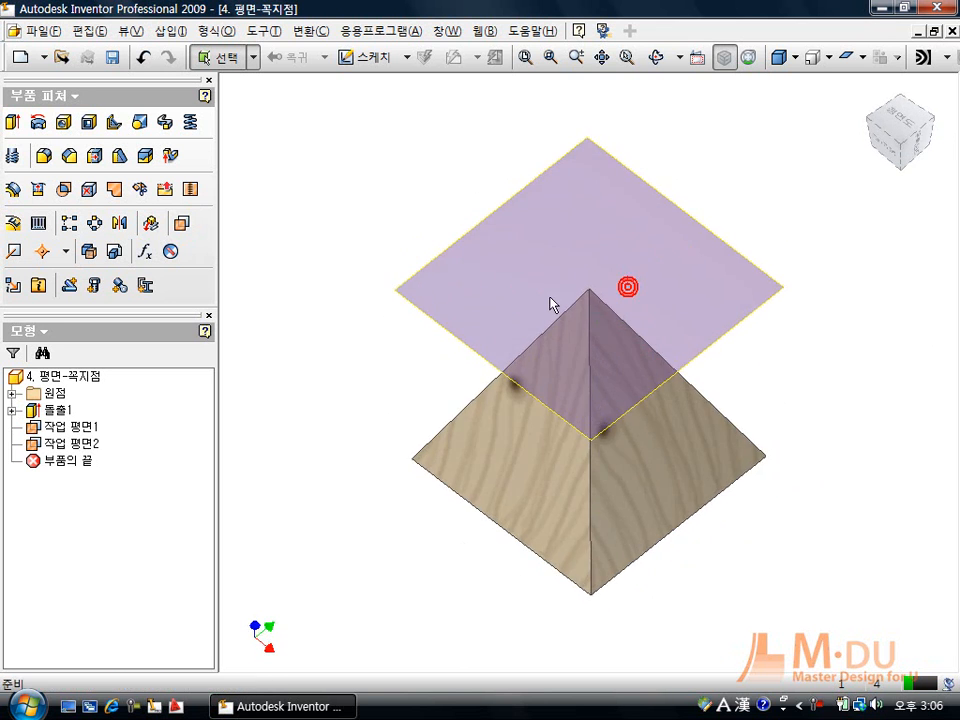
{"action": "key", "text": "F4"}
{"action": "mouse_move", "coordinate": [588, 295]}
{"action": "left_mouse_down"}
{"action": "mouse_move", "coordinate": [621, 274]}
{"action": "mouse_move", "coordinate": [649, 272]}
{"action": "mouse_move", "coordinate": [598, 287]}
{"action": "left_mouse_up"}
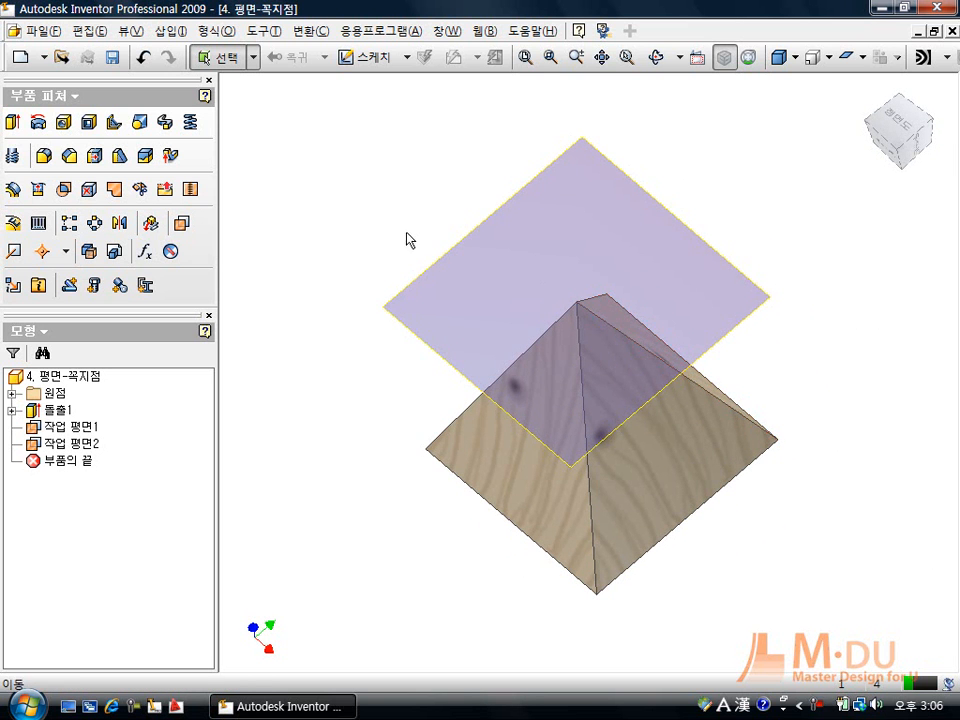
- Open the part "5. 원통-모서리" and examine its tangent work plane from the front
{"action": "left_click", "coordinate": [61, 57]}
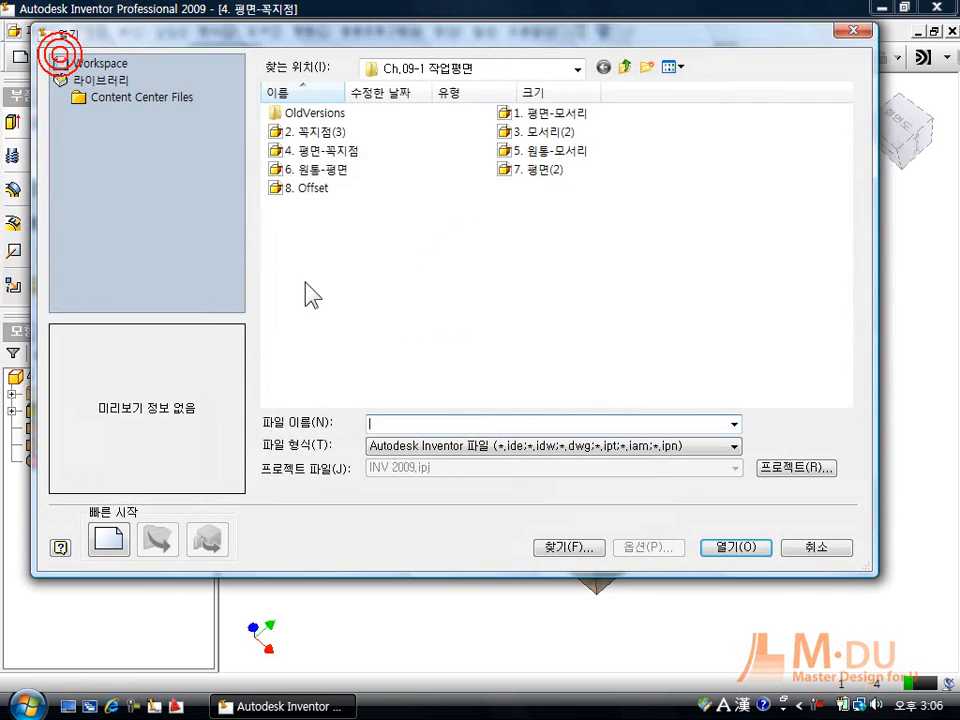
{"action": "key", "text": "Escape"}
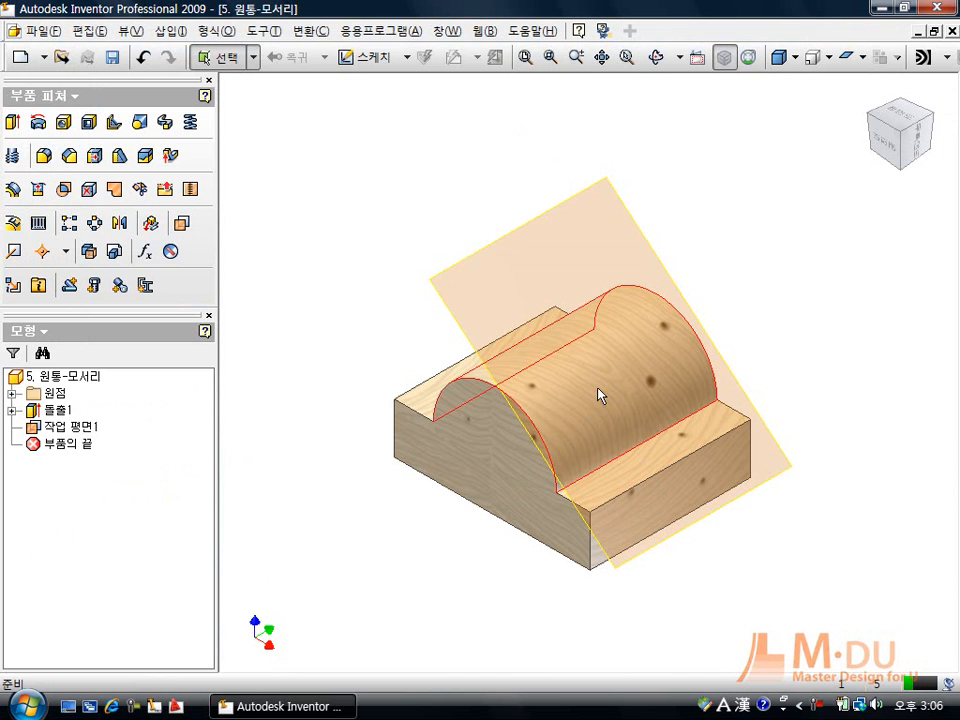
{"action": "left_click", "coordinate": [887, 158]}
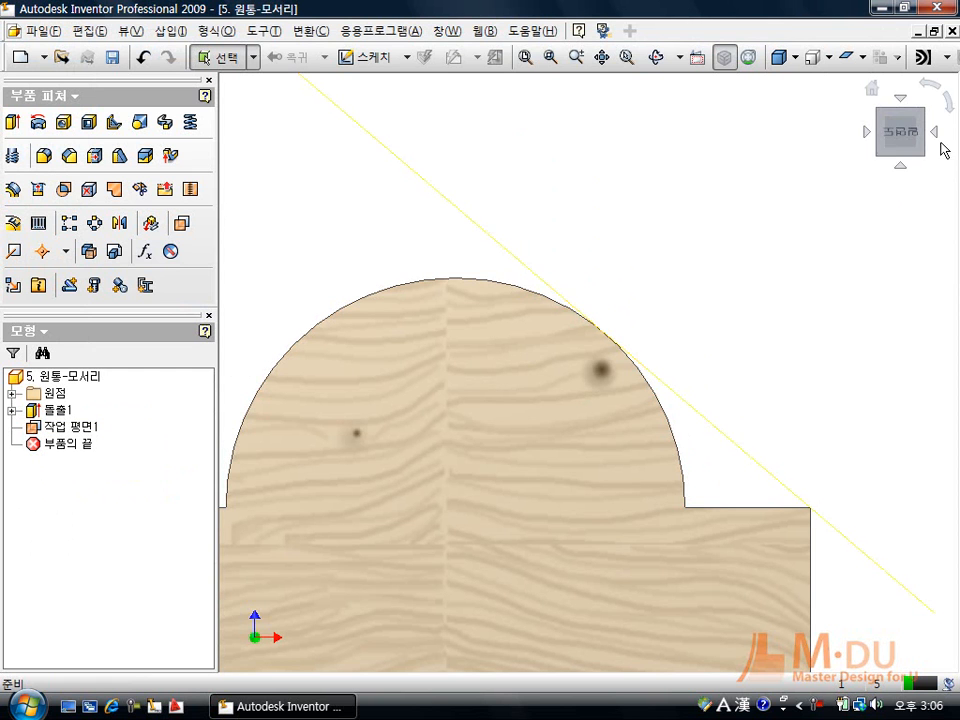
{"action": "left_click", "coordinate": [870, 89]}
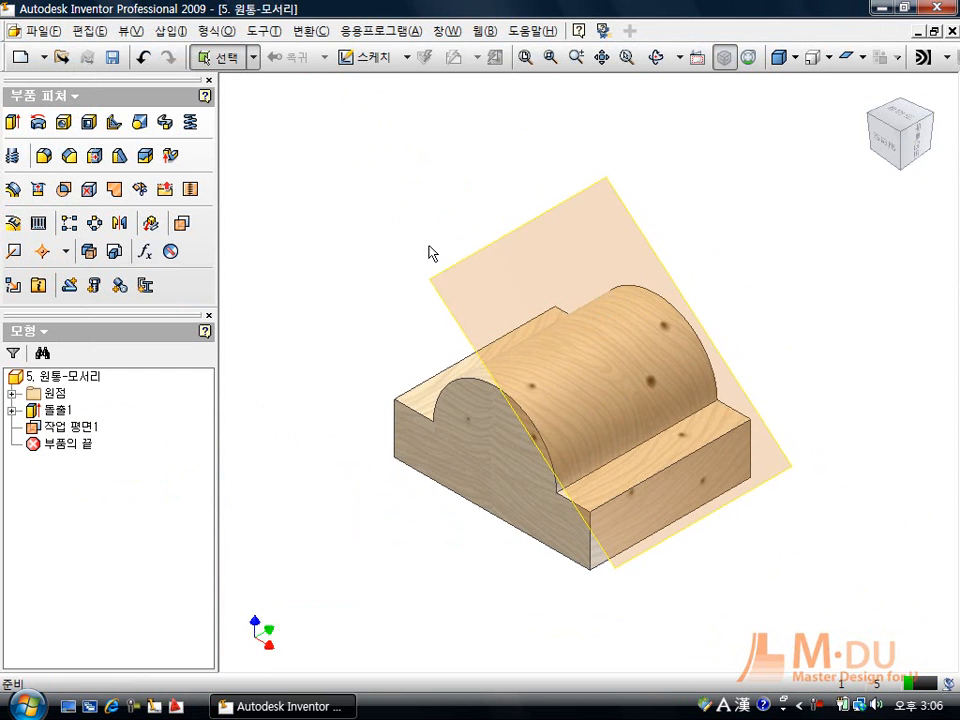
- Create a work plane through the base's right-hand top edge, tangent to the half-cylinder surface
{"action": "left_click", "coordinate": [182, 222]}
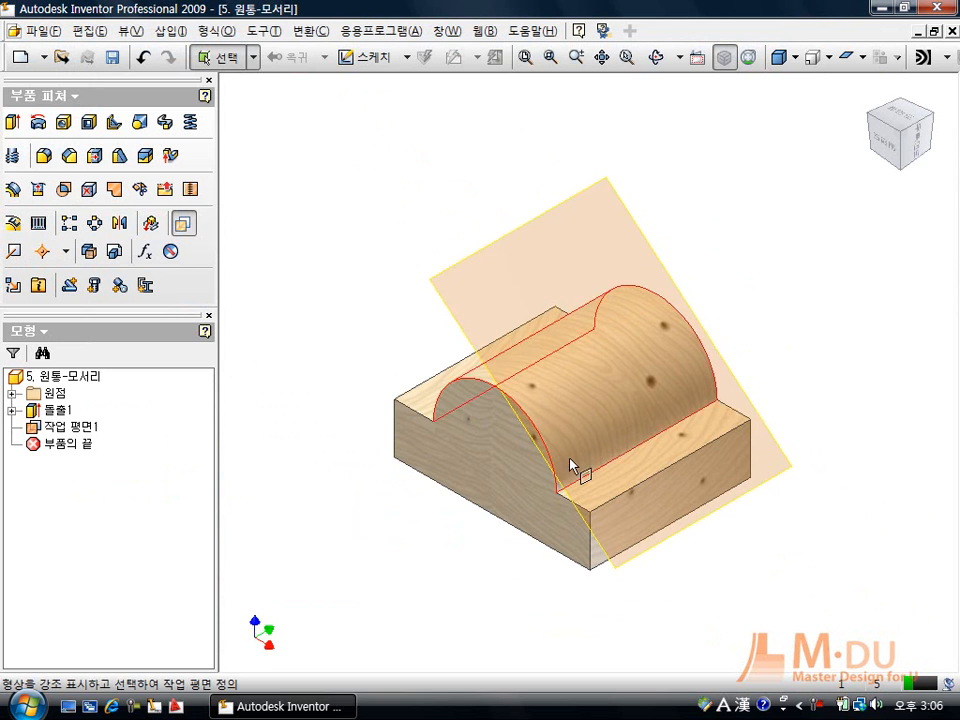
{"action": "left_click", "coordinate": [643, 488]}
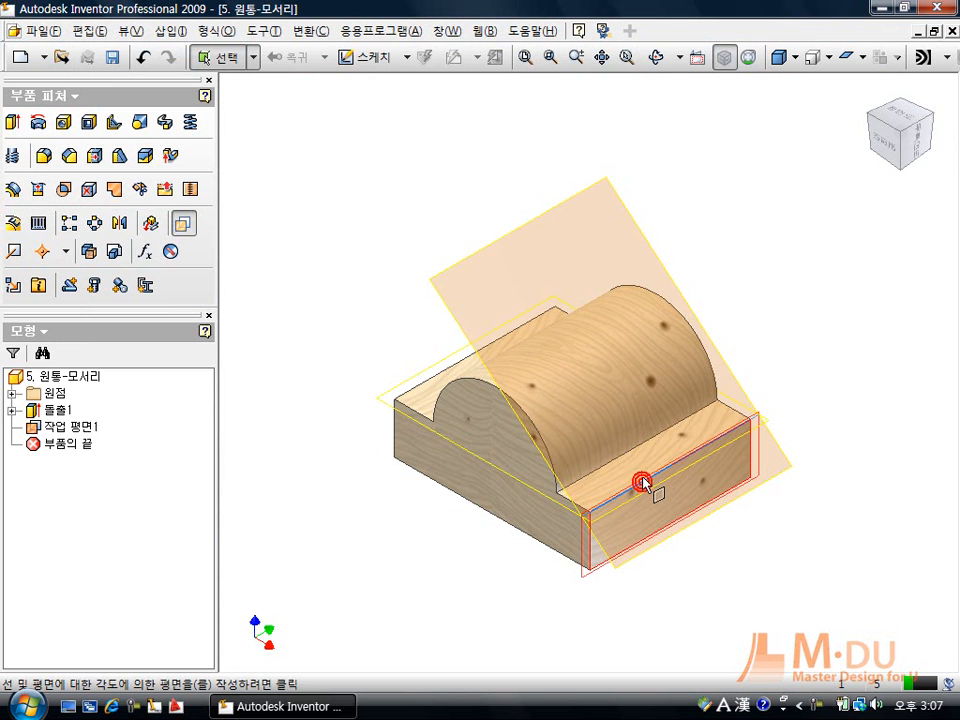
{"action": "left_click", "coordinate": [619, 365]}
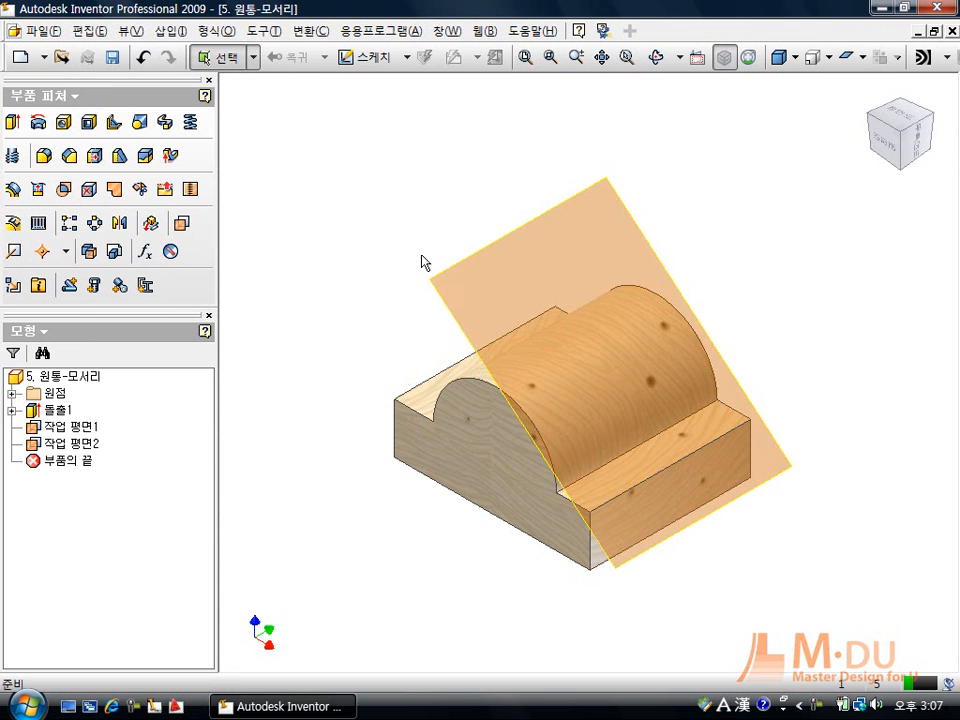
{"action": "left_click", "coordinate": [878, 141]}
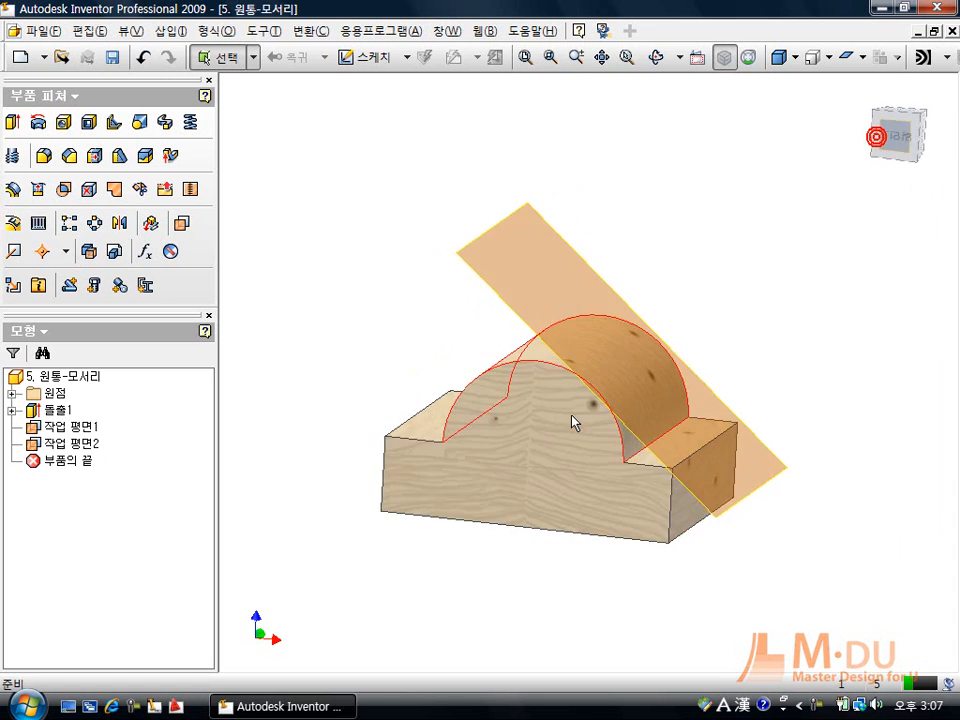
- Open the part "6. 원통-평면"
{"action": "left_click", "coordinate": [62, 58]}
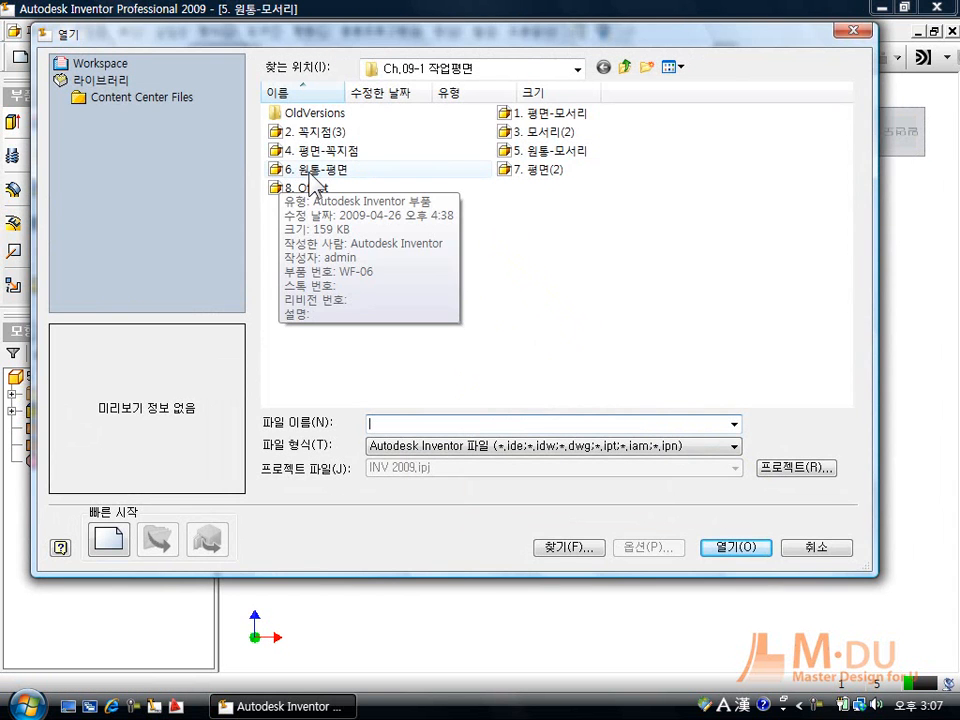
{"action": "double_click", "coordinate": [310, 171]}
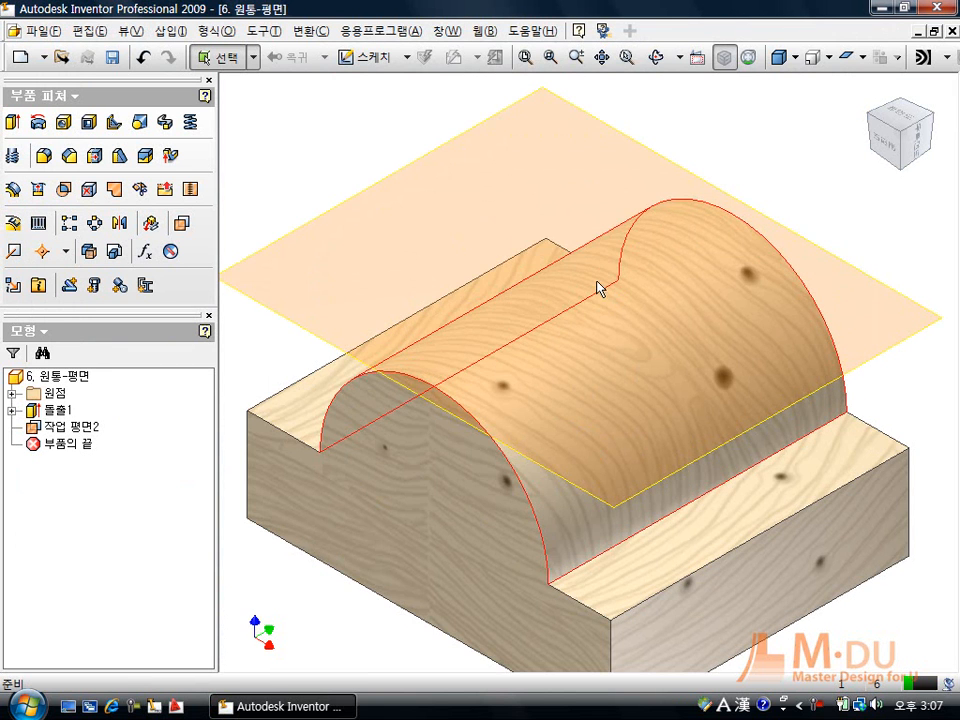
- Examine the existing work plane tangent to the half-cylinder together with the base's bottom face it is parallel to
{"action": "key", "text": "F4"}
{"action": "left_click_drag", "start_coordinate": [568, 401], "coordinate": [597, 285]}
{"action": "key", "text": "Escape"}
{"action": "left_click", "coordinate": [568, 528]}
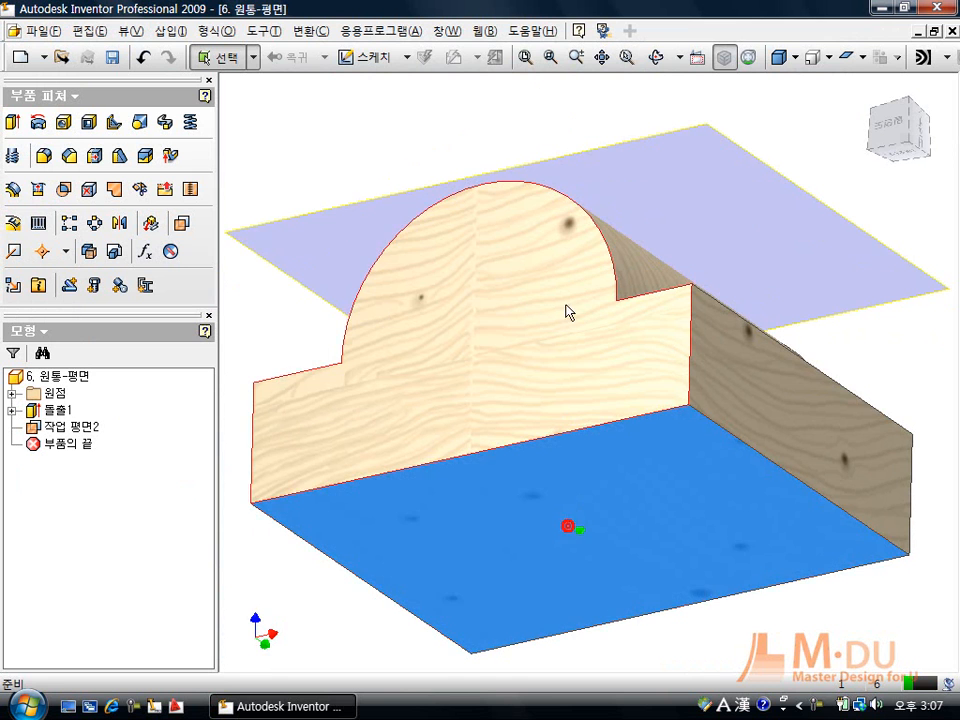
{"action": "key", "text": "F4"}
{"action": "left_click_drag", "start_coordinate": [588, 180], "coordinate": [600, 407]}
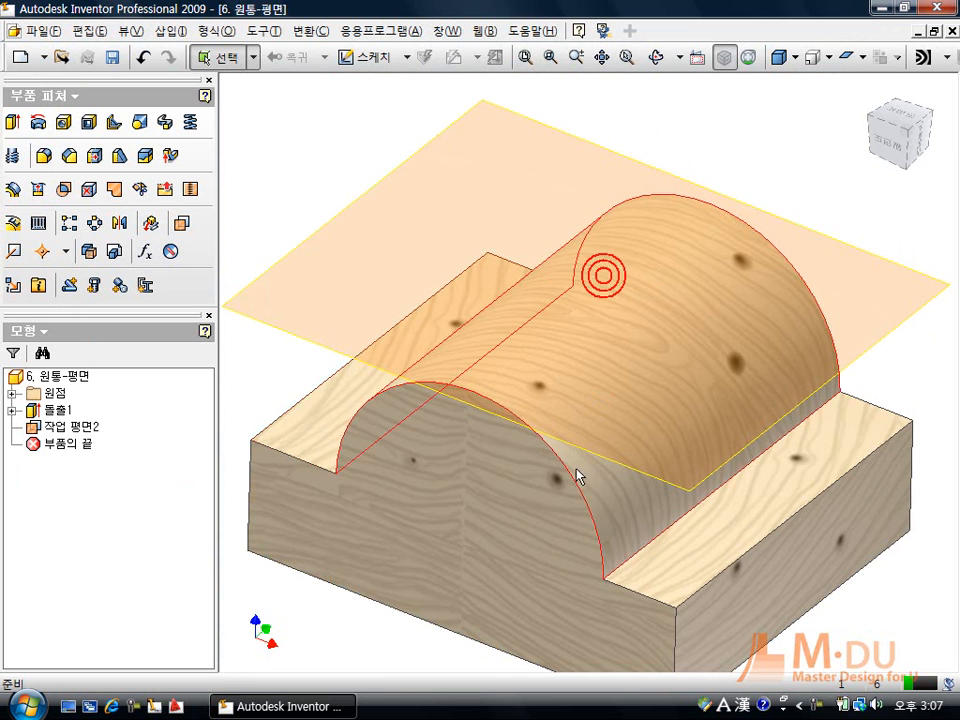
{"action": "left_click", "coordinate": [872, 92]}
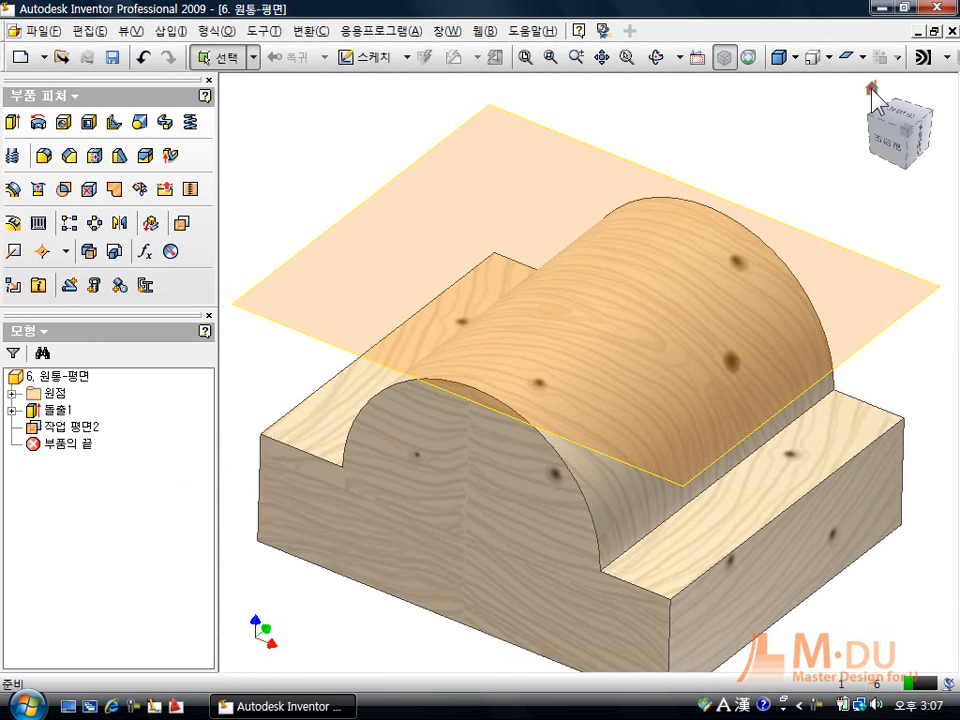
- Create a work plane parallel to the base's bottom face and tangent to the half-cylinder surface
{"action": "left_click", "coordinate": [184, 224]}
{"action": "left_click_drag", "start_coordinate": [575, 453], "coordinate": [582, 328]}
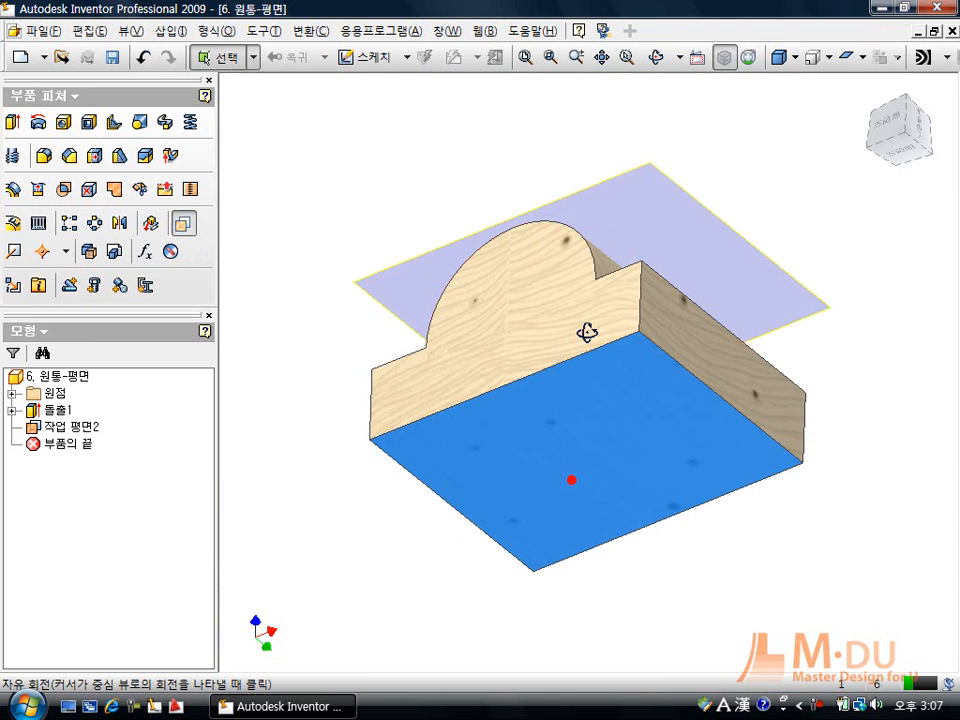
{"action": "left_click", "coordinate": [637, 474]}
{"action": "middle_click_drag", "start_coordinate": [634, 285], "coordinate": [624, 386], "text": "shift"}
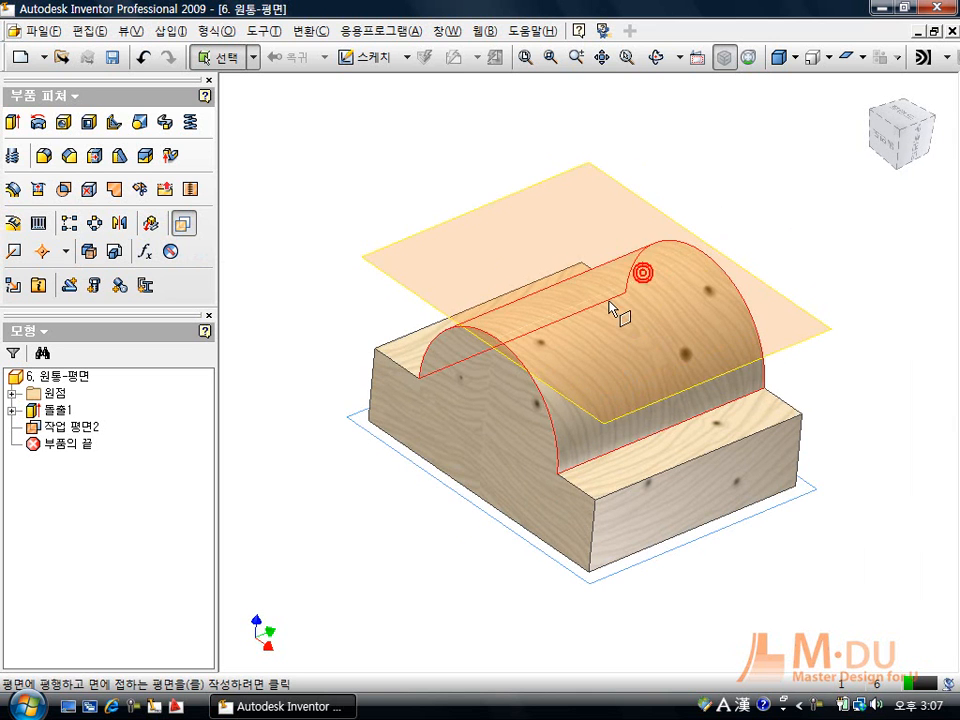
{"action": "left_click", "coordinate": [612, 306]}
{"action": "middle_click_drag", "start_coordinate": [561, 240], "coordinate": [380, 255], "text": "shift"}
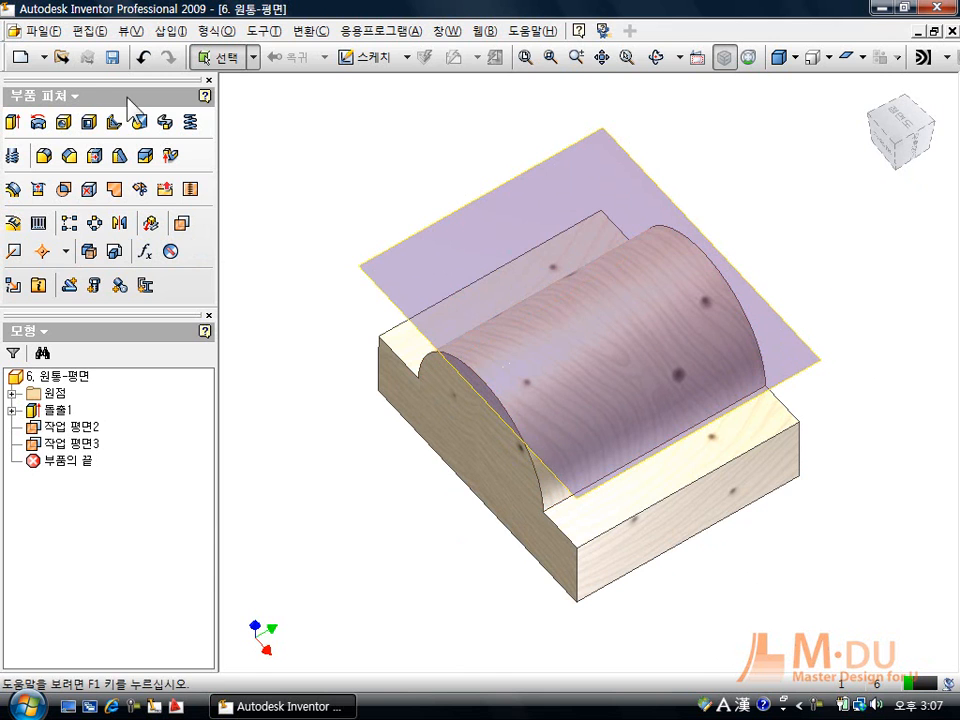
- Open the part "7. 평면(2)" and examine its work plane midway between the block's end faces
{"action": "left_click", "coordinate": [74, 61]}
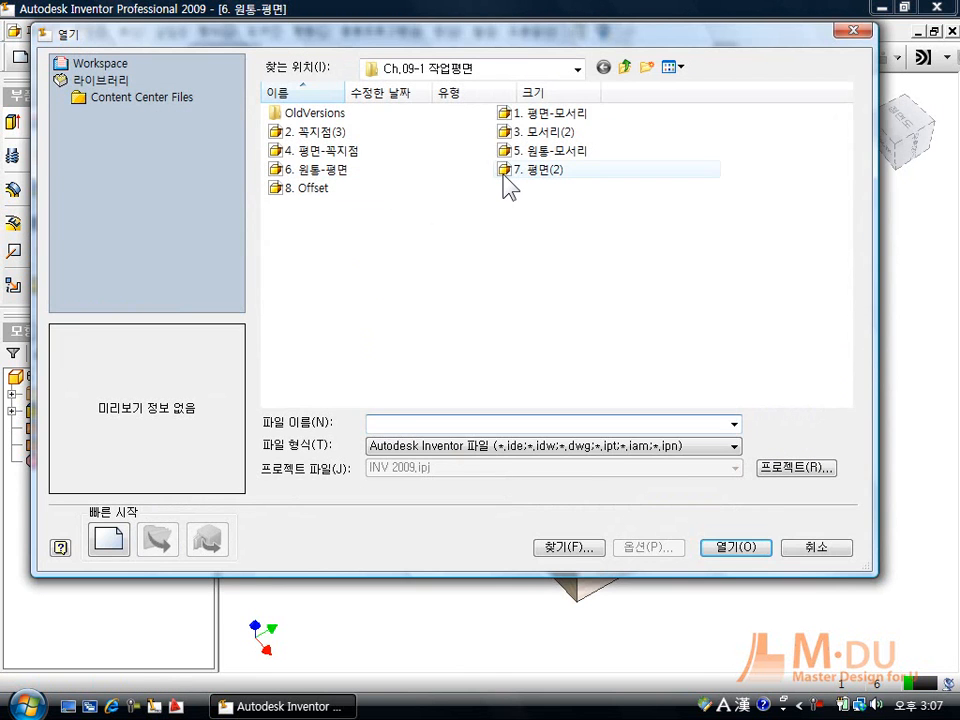
{"action": "double_click", "coordinate": [503, 173]}
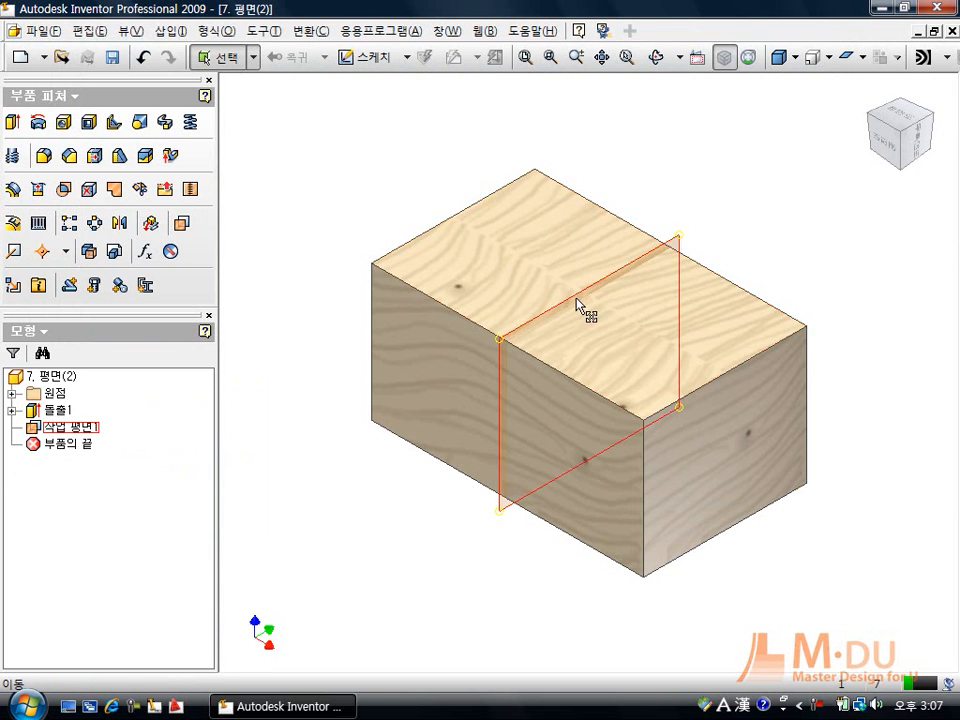
{"action": "key", "text": "F4"}
{"action": "left_click_drag", "start_coordinate": [574, 326], "coordinate": [489, 339]}
{"action": "key", "text": "F4"}
{"action": "key", "text": "F4"}
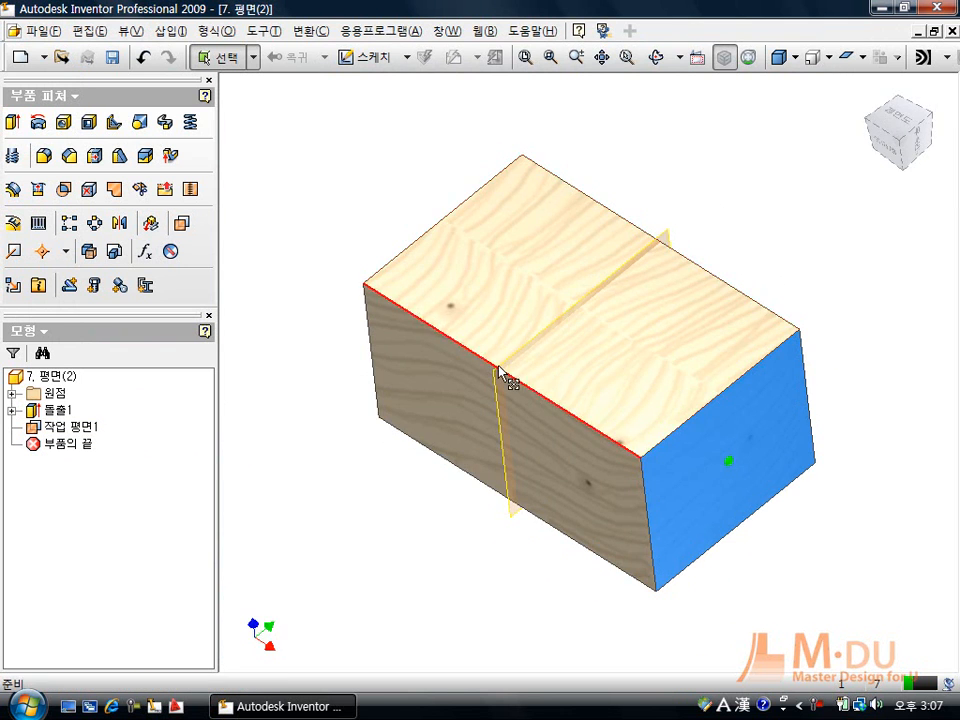
{"action": "left_click", "coordinate": [756, 228]}
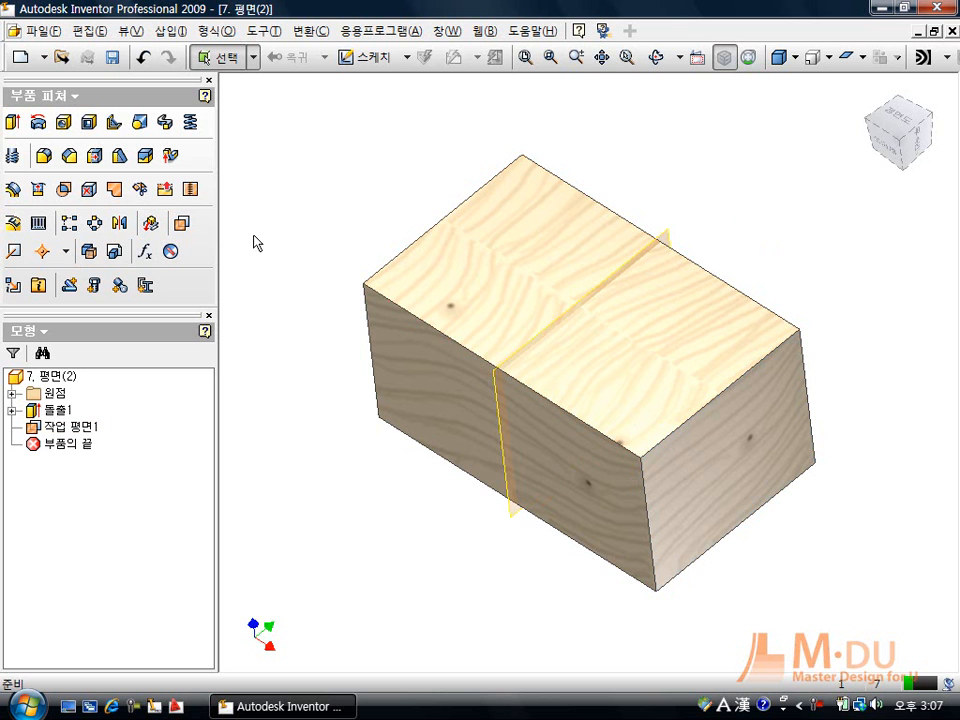
- Create a work plane midway between the block's two opposite end faces
{"action": "left_click", "coordinate": [189, 228]}
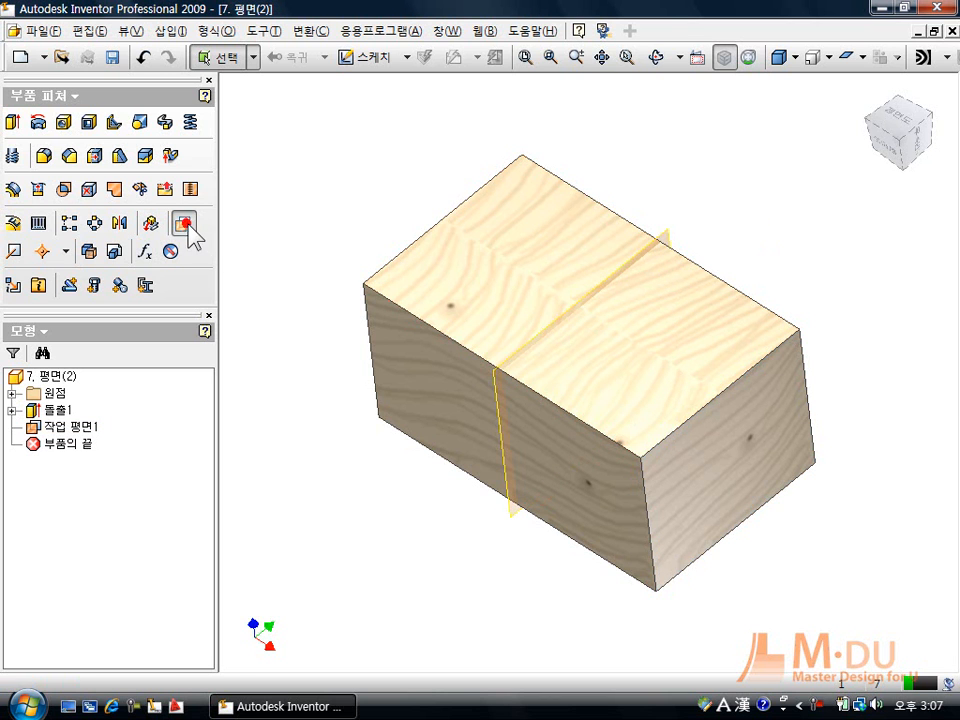
{"action": "left_click", "coordinate": [718, 466]}
{"action": "key", "text": "F4"}
{"action": "mouse_move", "coordinate": [656, 399]}
{"action": "left_mouse_down"}
{"action": "mouse_move", "coordinate": [729, 420]}
{"action": "mouse_move", "coordinate": [672, 402]}
{"action": "left_mouse_up"}
{"action": "left_click", "coordinate": [509, 283]}
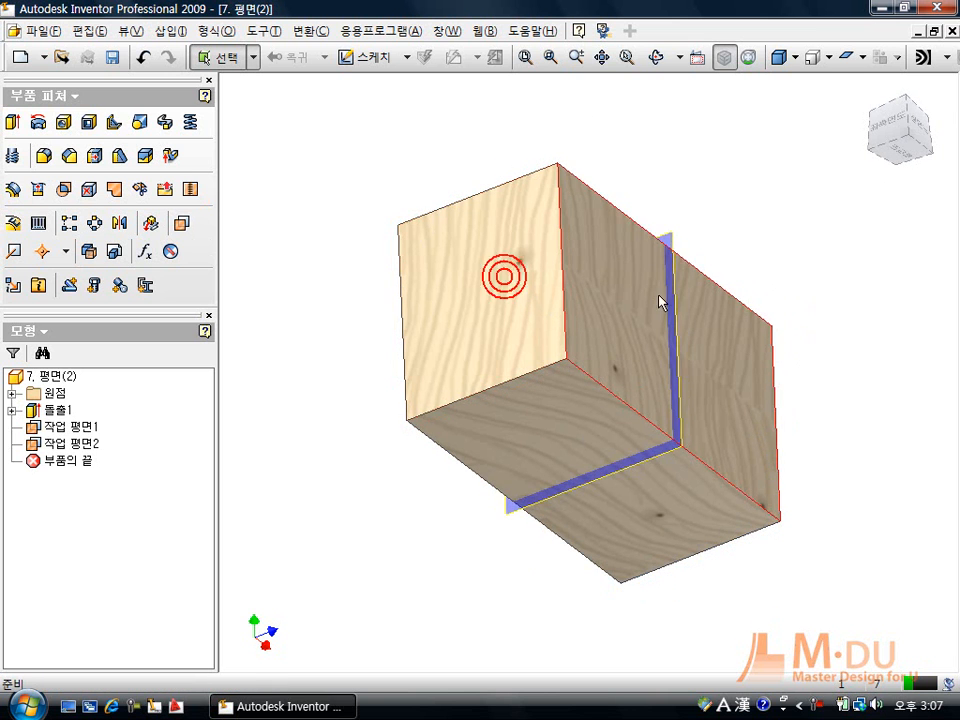
{"action": "scroll", "coordinate": [676, 246], "scroll_direction": "up", "scroll_amount": 4}
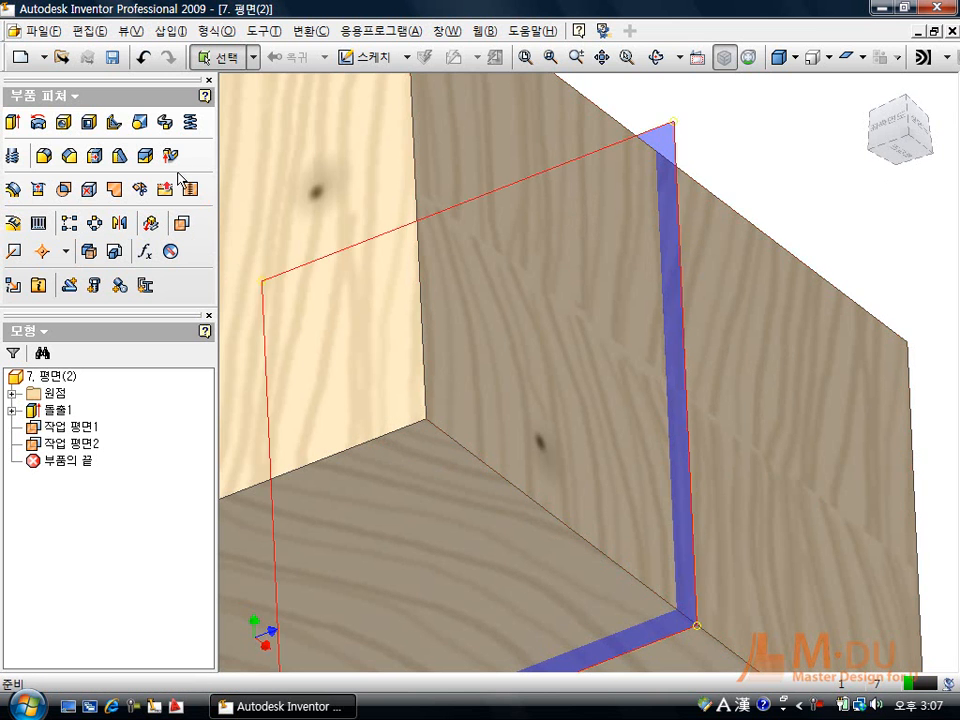
- Open the part "8. Offset" and examine the block's top face beneath the existing work plane
{"action": "left_click", "coordinate": [61, 57]}
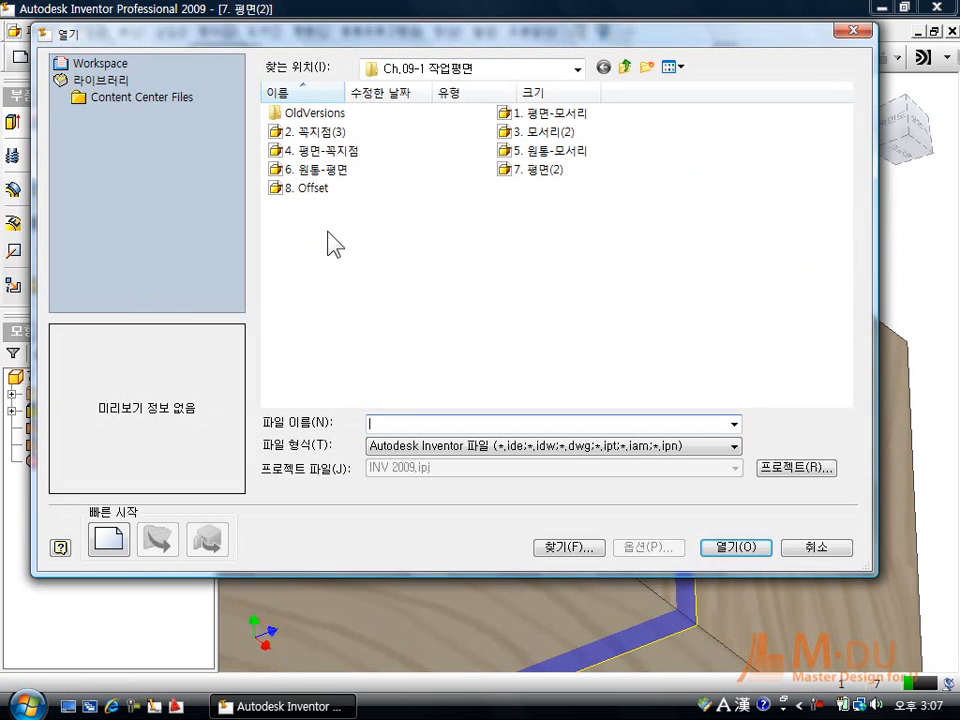
{"action": "double_click", "coordinate": [310, 190]}
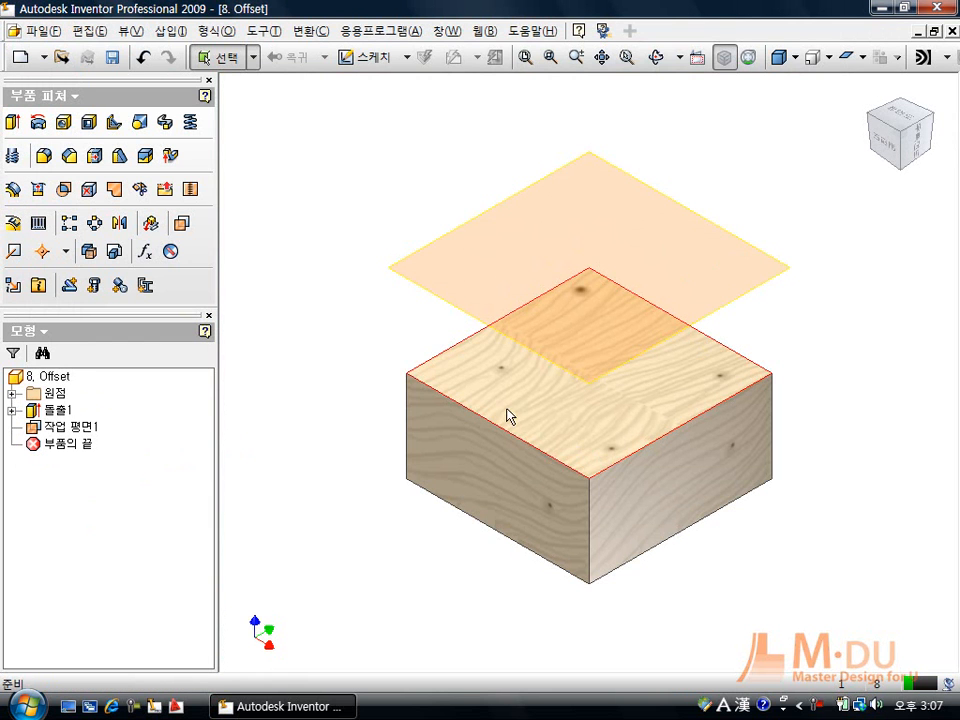
{"action": "left_click", "coordinate": [476, 378]}
{"action": "left_click", "coordinate": [414, 332]}
{"action": "left_click", "coordinate": [182, 224]}
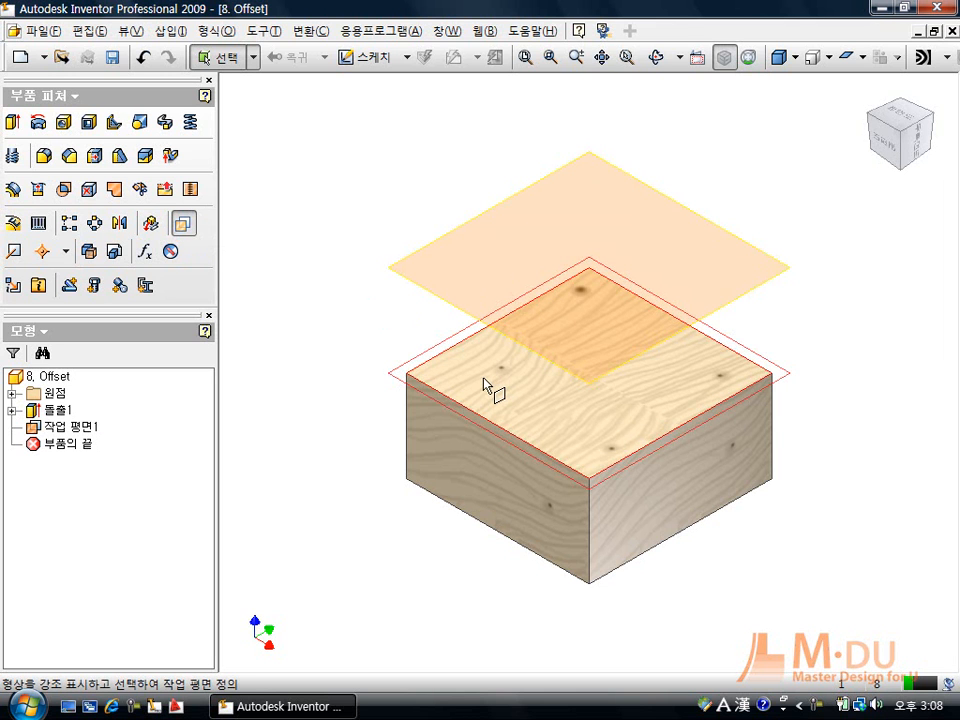
{"action": "left_click", "coordinate": [484, 379]}
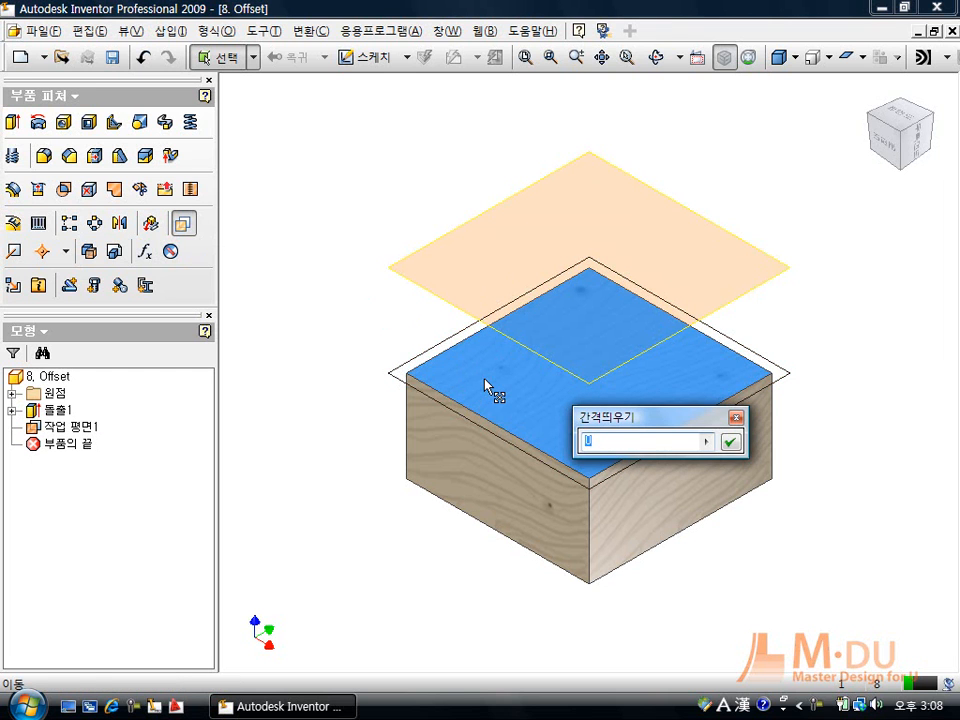
{"action": "left_click", "coordinate": [736, 417]}
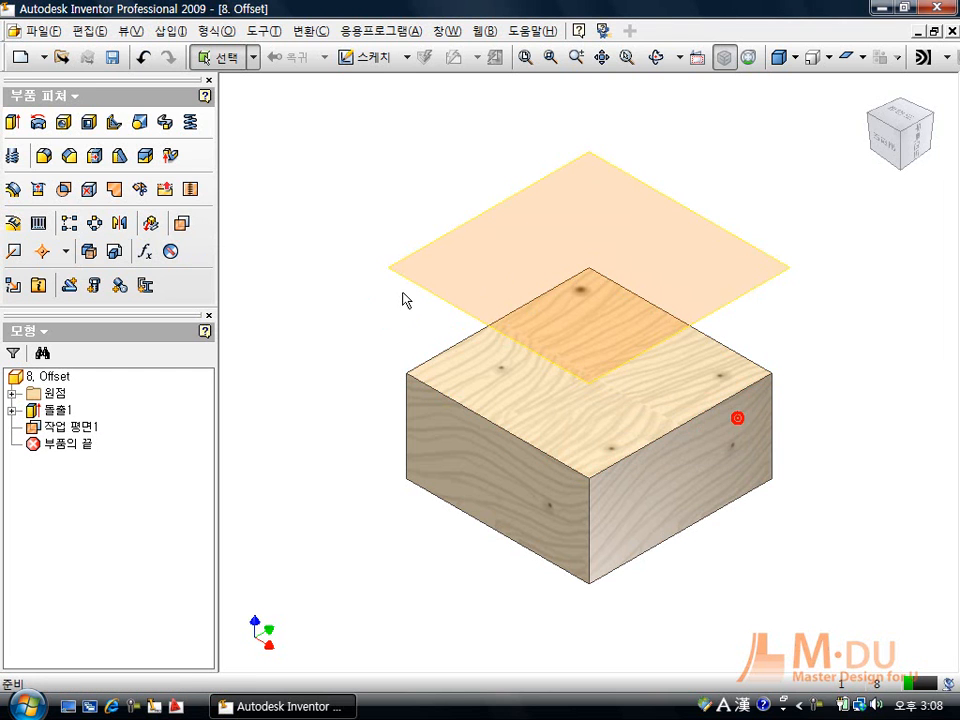
- Create a work plane offset 20 mm above the block's top face and check its spacing from the front
{"action": "key", "text": "bracketright"}
{"action": "left_click_drag", "start_coordinate": [500, 381], "coordinate": [505, 152]}
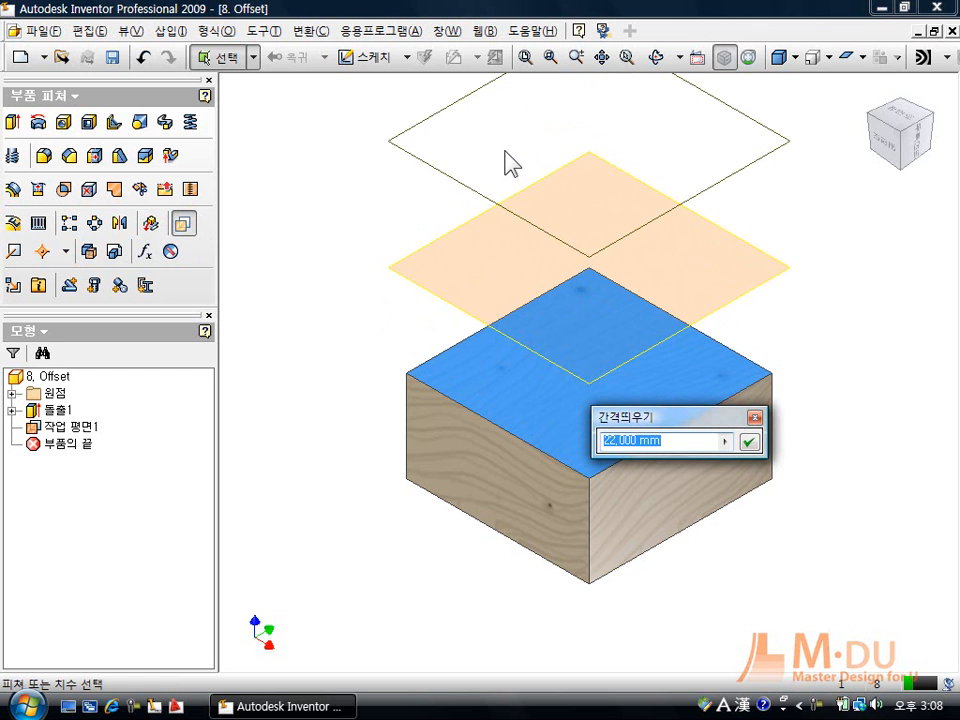
{"action": "type", "text": "20"}
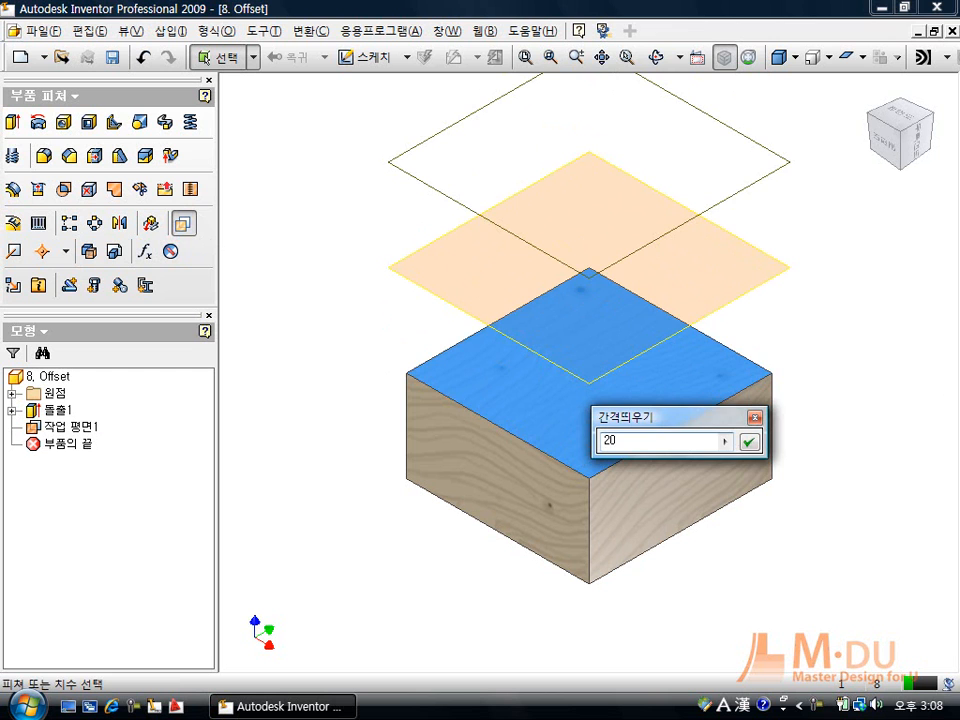
{"action": "key", "text": "Return"}
{"action": "left_click", "coordinate": [484, 388]}
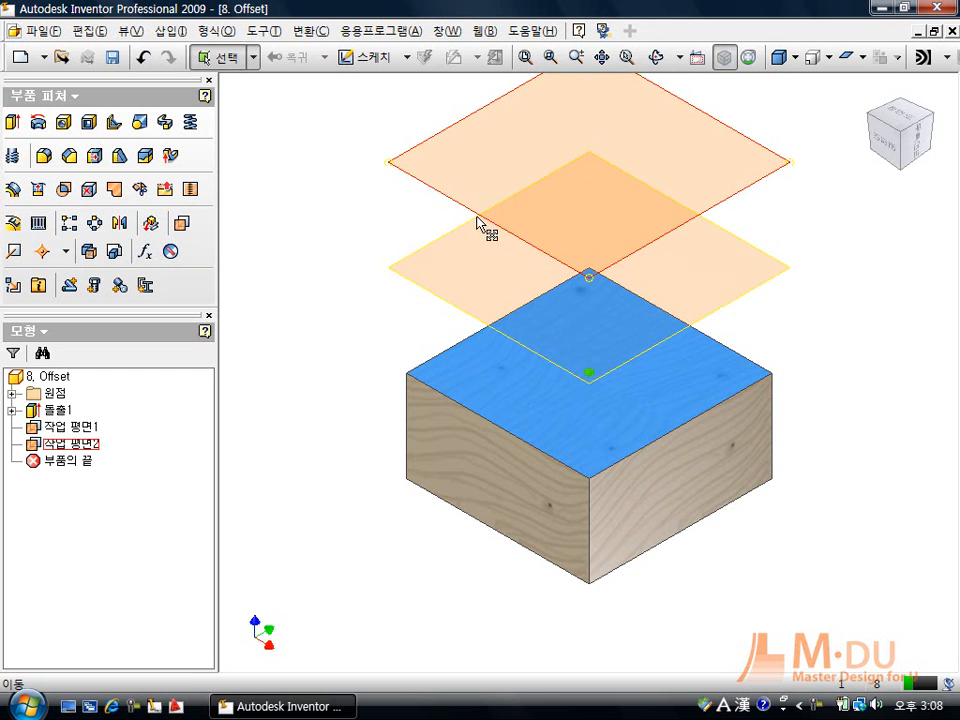
{"action": "left_click", "coordinate": [457, 198]}
{"action": "left_click", "coordinate": [403, 133]}
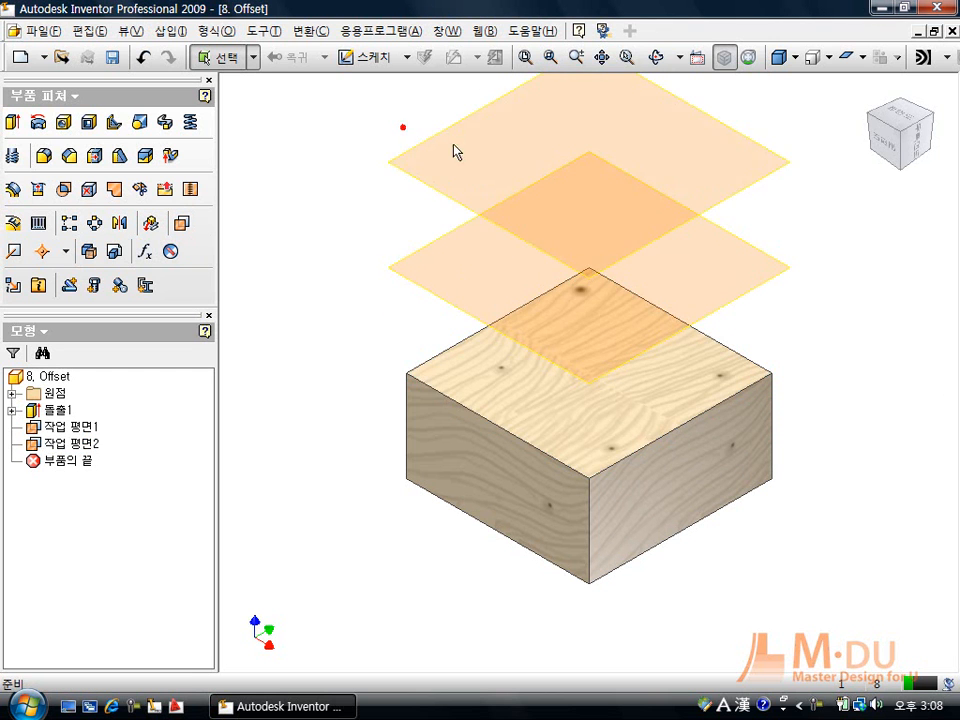
{"action": "left_click", "coordinate": [866, 150]}
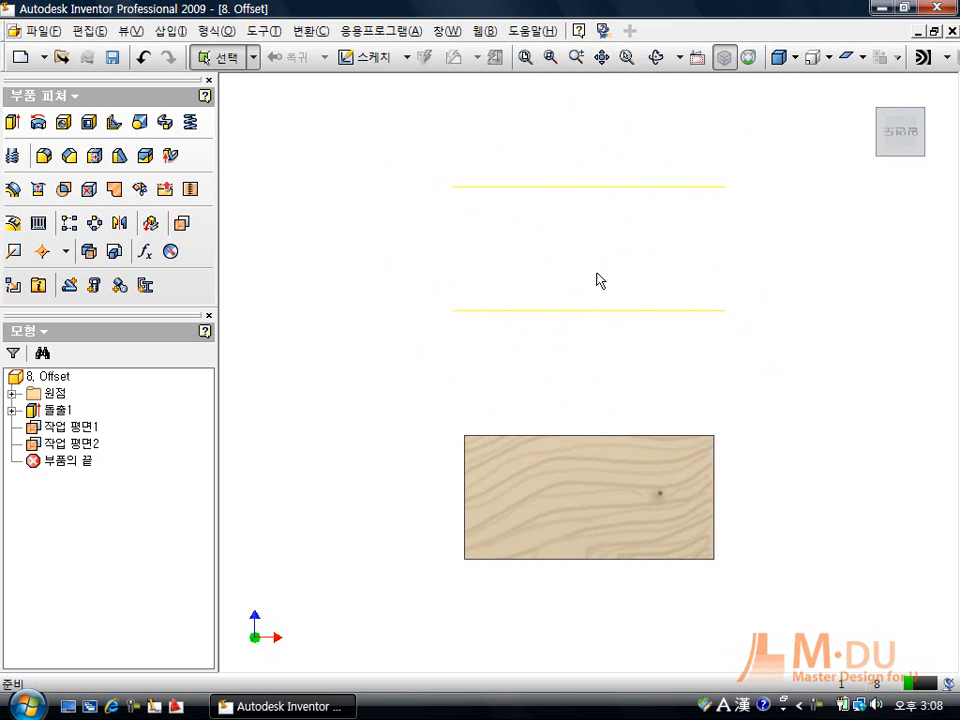
{"action": "left_click", "coordinate": [872, 88]}
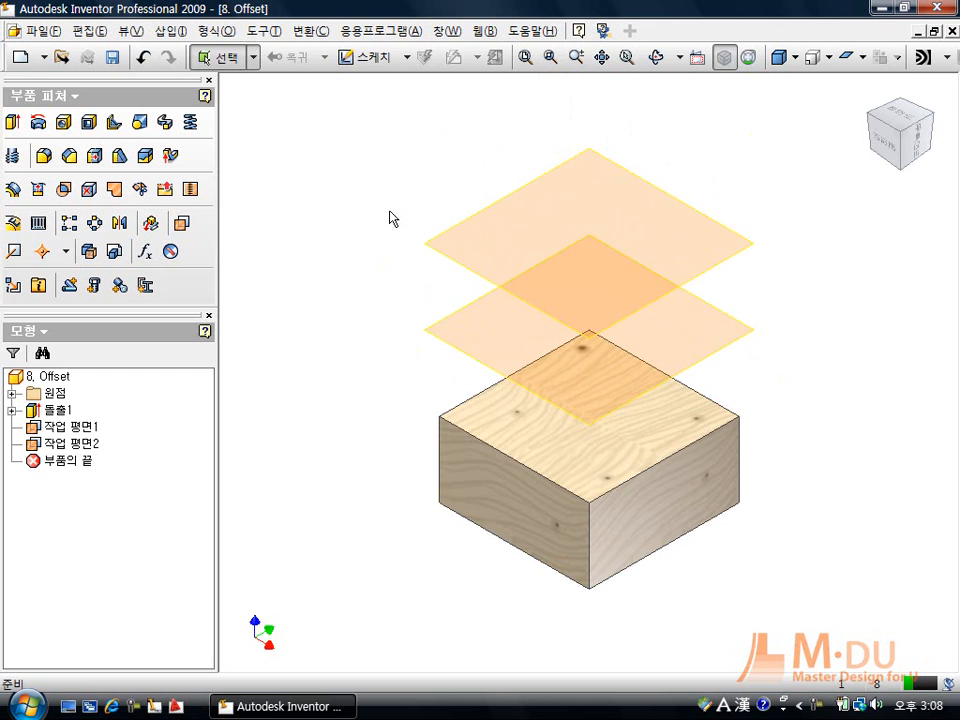
- Open the part "1. 원통" from the folder "Ch.09-2 작업축"
{"action": "left_click", "coordinate": [61, 57]}
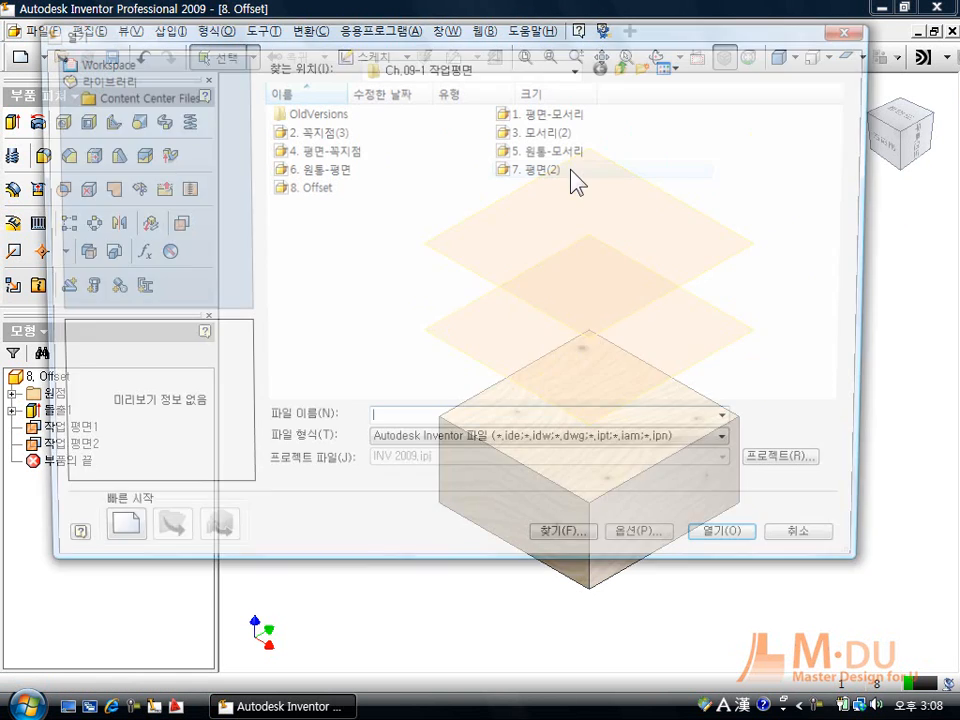
{"action": "left_click", "coordinate": [624, 67]}
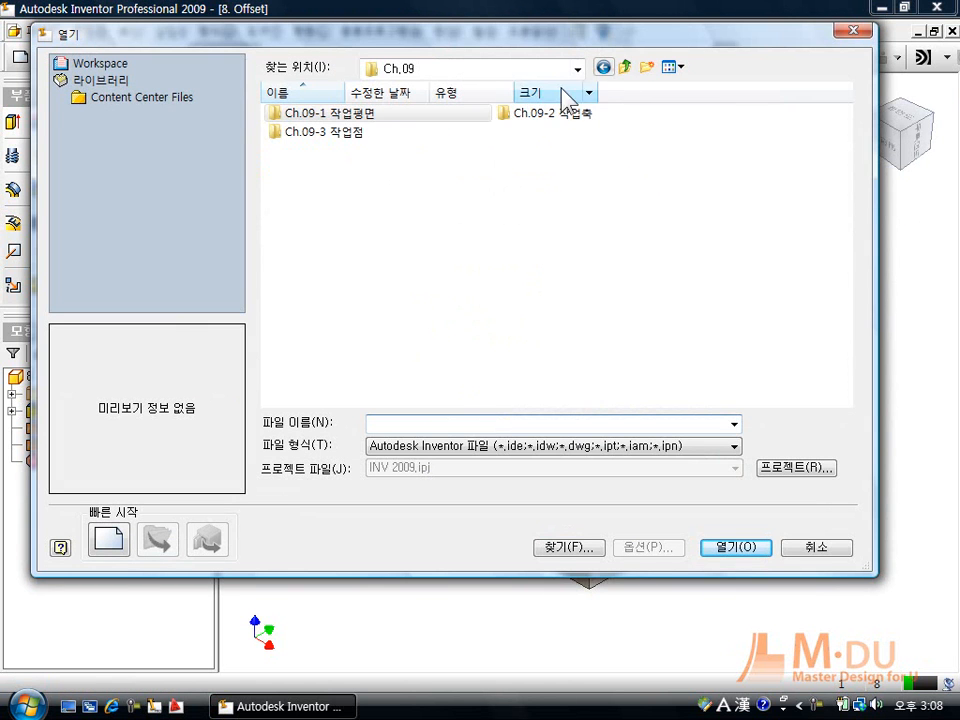
{"action": "double_click", "coordinate": [548, 116]}
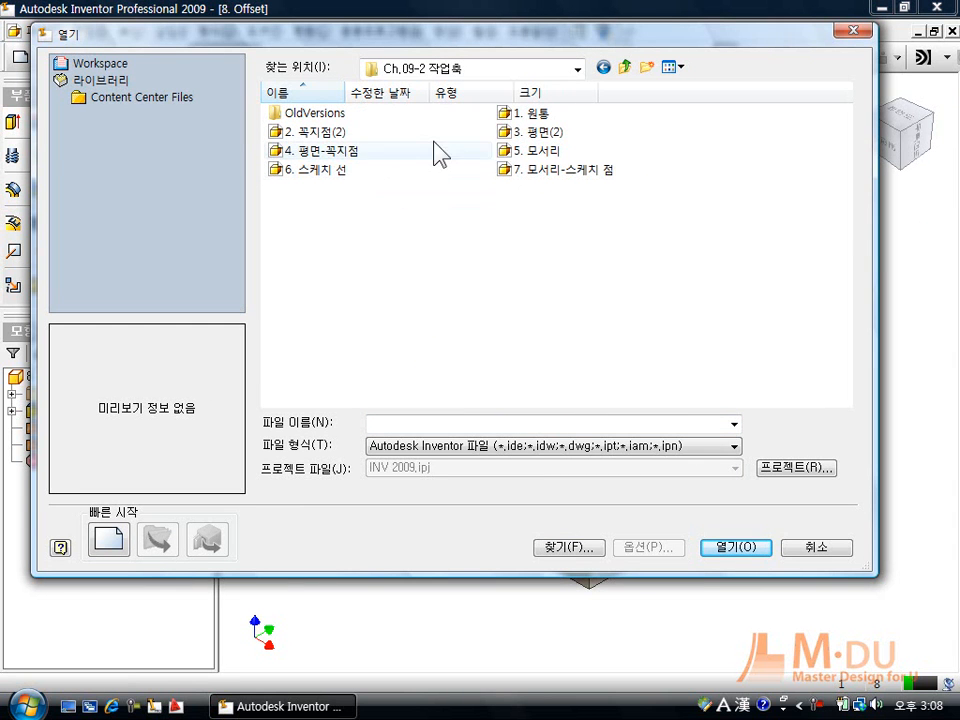
{"action": "double_click", "coordinate": [513, 114]}
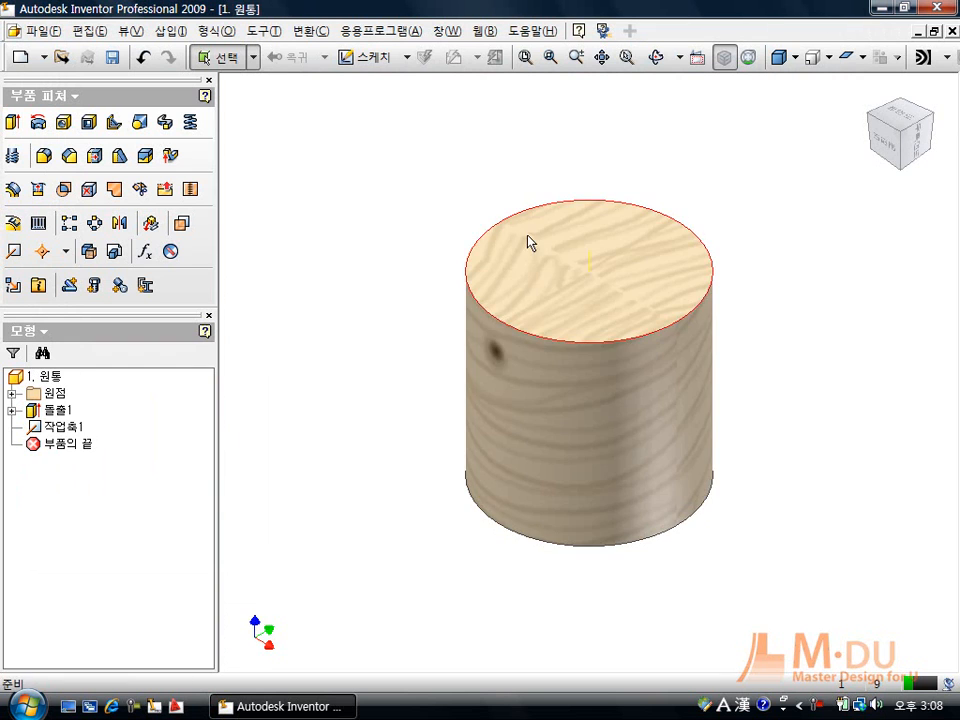
- Create a work axis along the cylinder's centre line from its curved side face
{"action": "scroll", "coordinate": [595, 270], "scroll_direction": "down", "scroll_amount": 4}
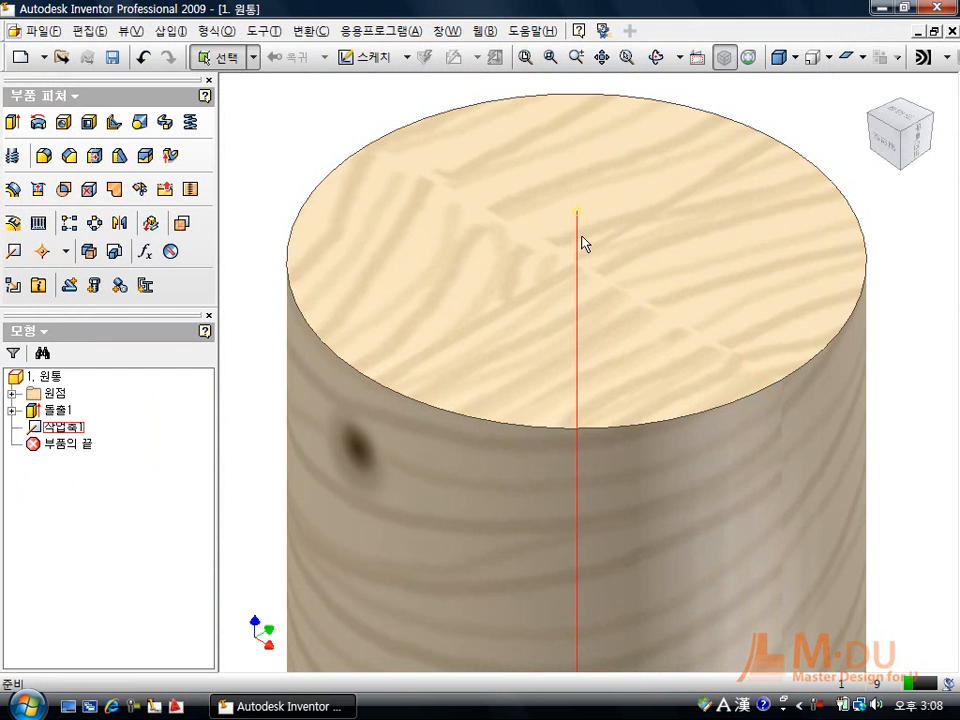
{"action": "scroll", "coordinate": [570, 257], "scroll_direction": "up", "scroll_amount": 3}
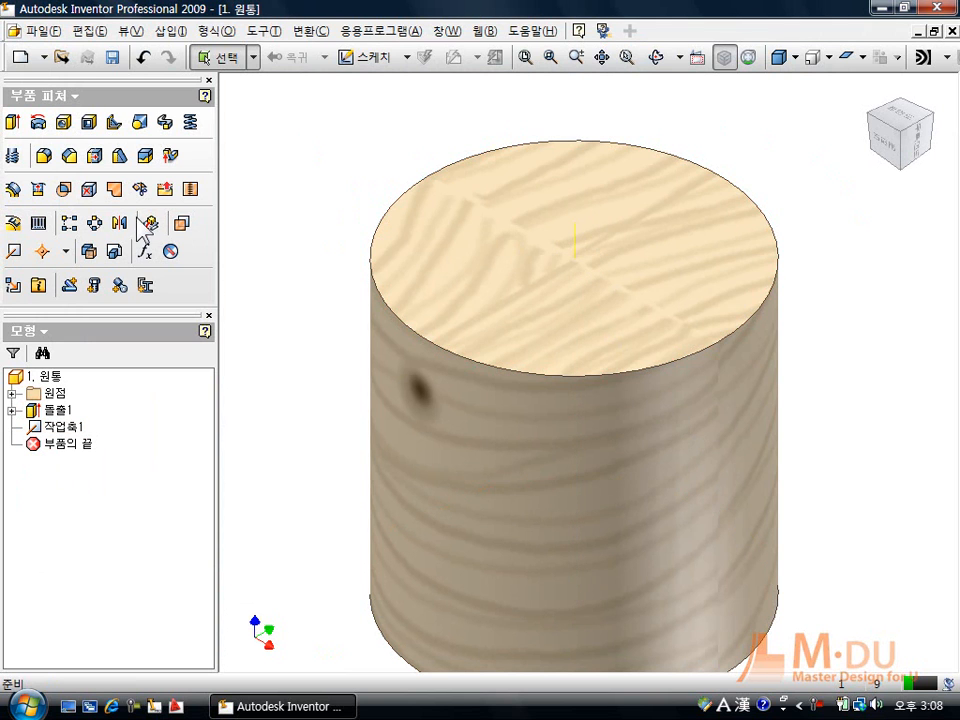
{"action": "left_click", "coordinate": [14, 253]}
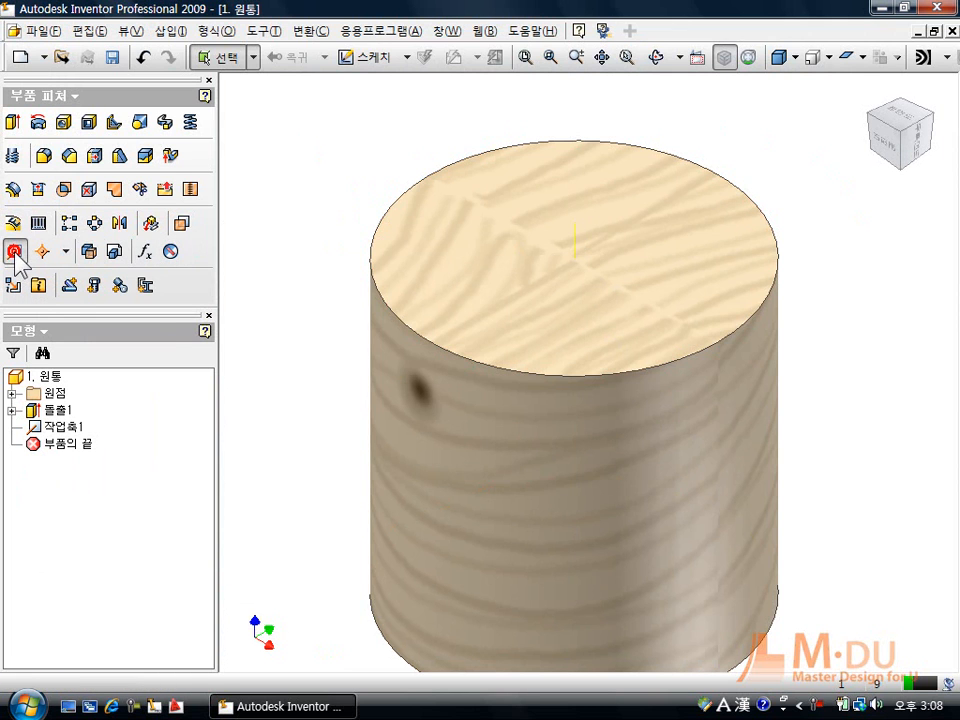
{"action": "left_click", "coordinate": [744, 430]}
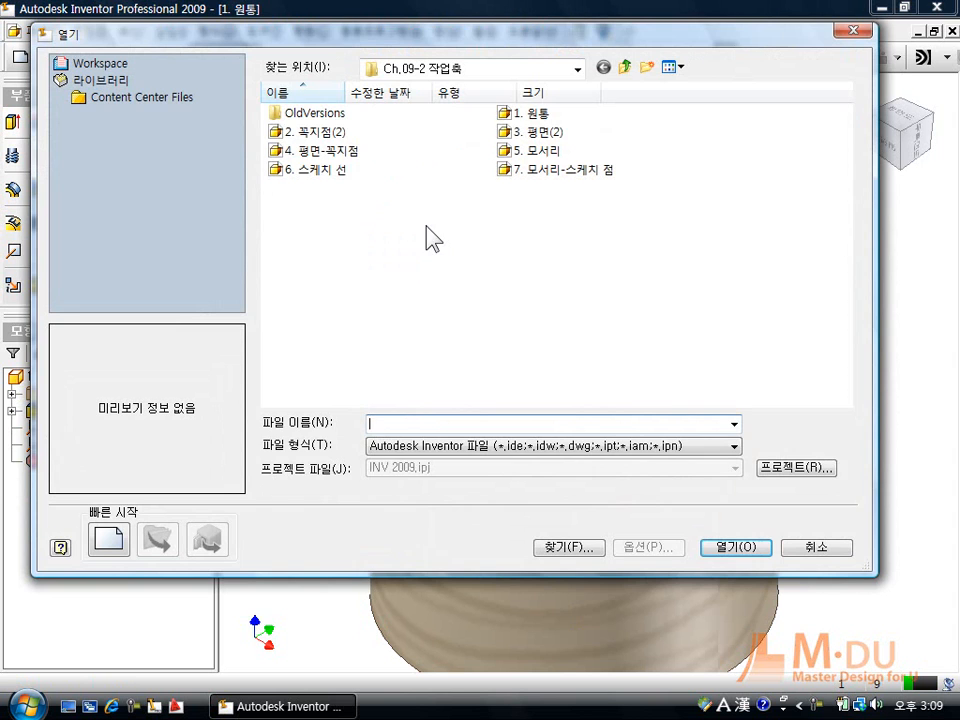
- Open the part "2. 꼭지점(2)" and examine the work axis running through the block's opposite corners
{"action": "double_click", "coordinate": [315, 131]}
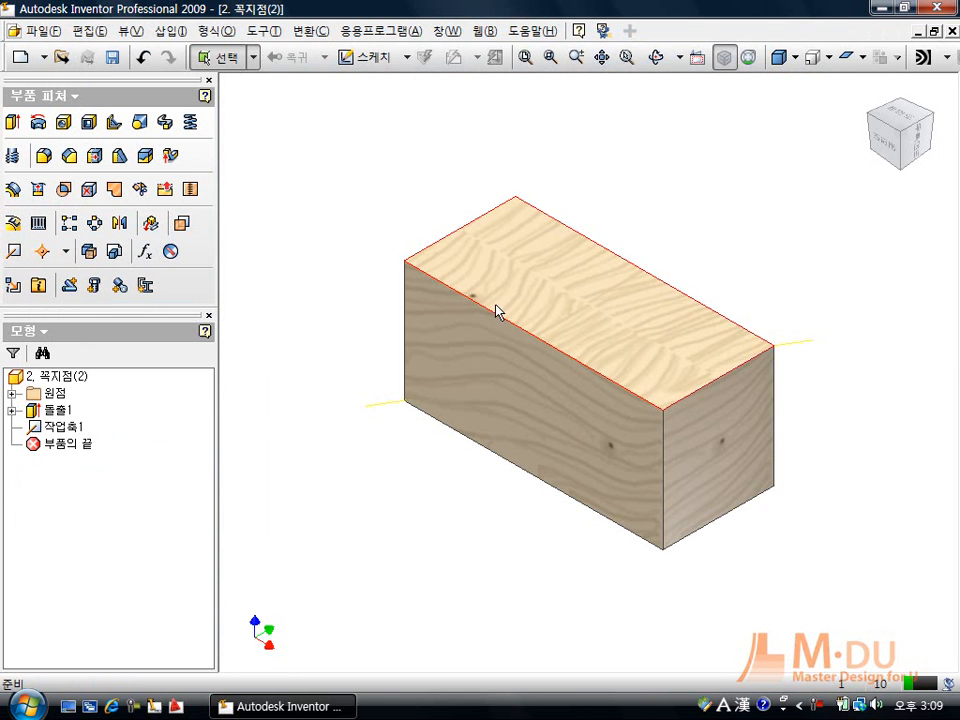
{"action": "scroll", "coordinate": [497, 311], "scroll_direction": "down", "scroll_amount": 2}
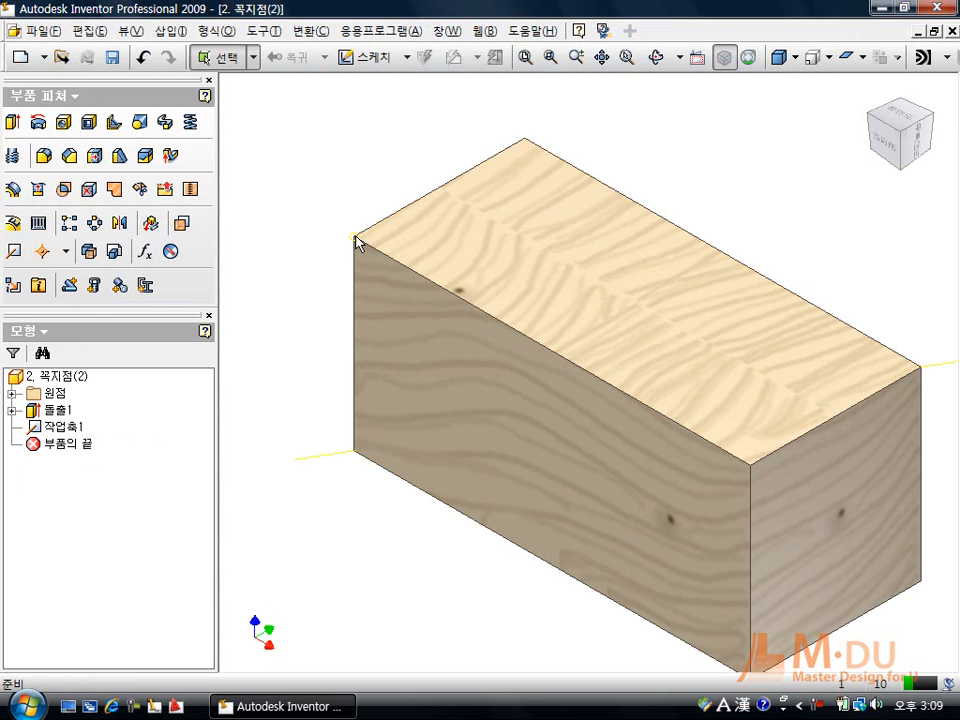
{"action": "scroll", "coordinate": [323, 235], "scroll_direction": "up", "scroll_amount": 2}
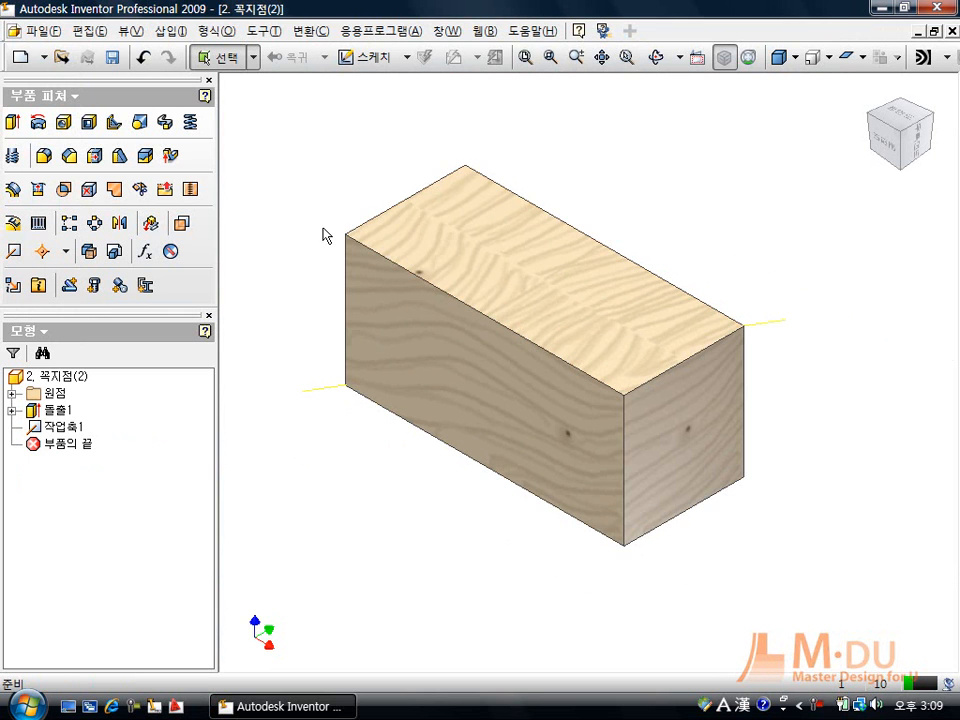
- Create a work axis through the two diagonally opposite rear and front corners of the block's top face
{"action": "left_click", "coordinate": [15, 252]}
{"action": "scroll", "coordinate": [311, 289], "scroll_direction": "down", "scroll_amount": 2}
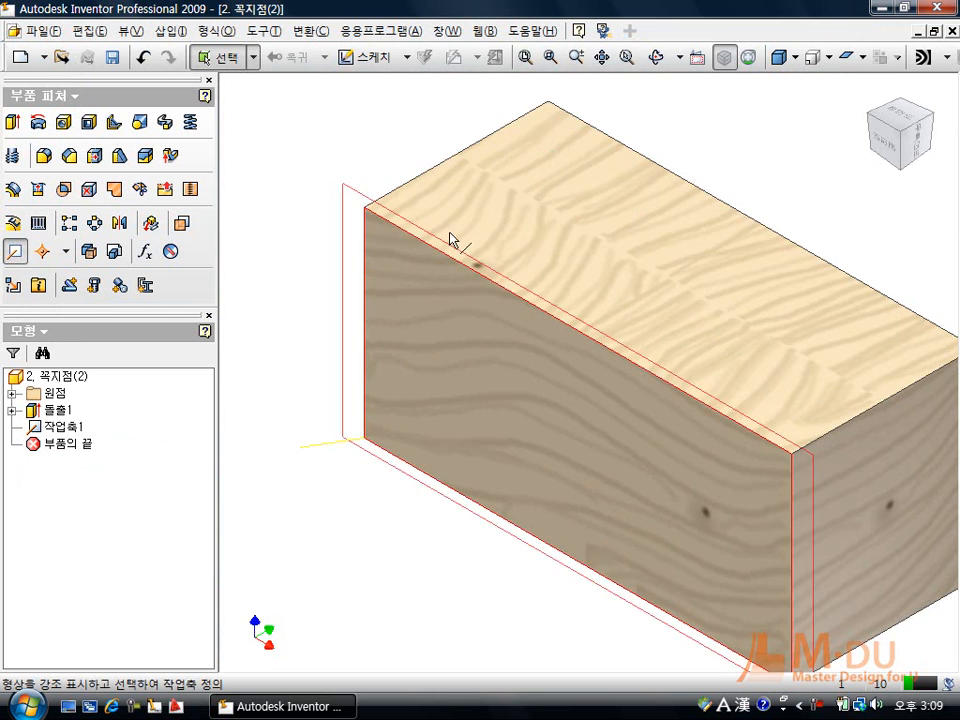
{"action": "left_click", "coordinate": [551, 103]}
{"action": "left_click", "coordinate": [789, 452]}
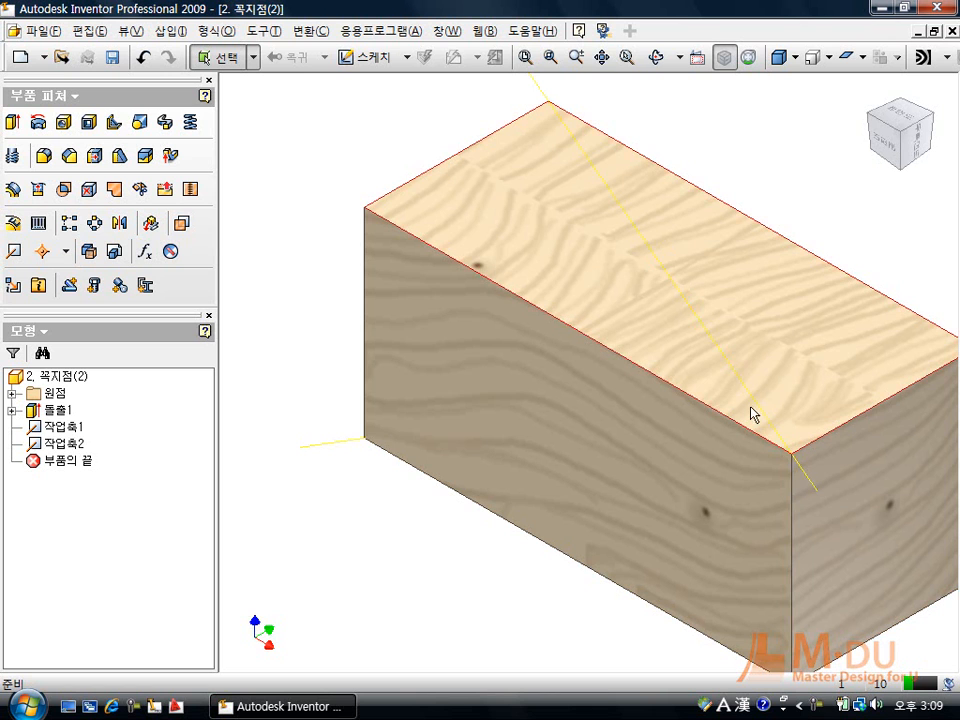
- Create a work axis along the diagonal of the block's long front face, from its upper to its lower opposite corner
{"action": "left_click", "coordinate": [16, 252]}
{"action": "left_click", "coordinate": [363, 209]}
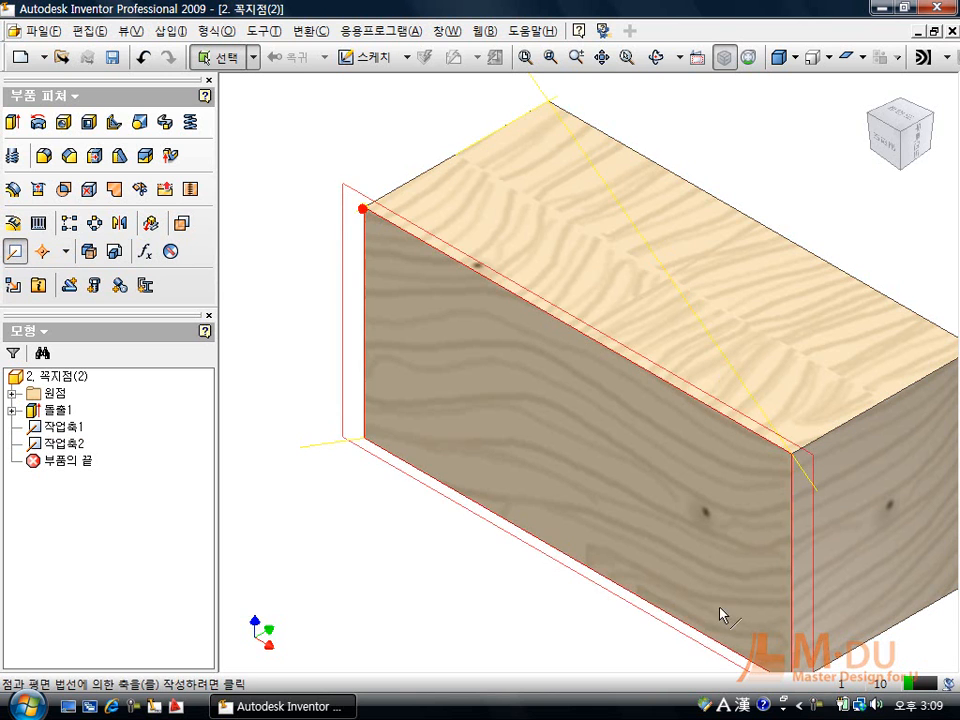
{"action": "scroll", "coordinate": [625, 420], "scroll_direction": "up", "scroll_amount": 2}
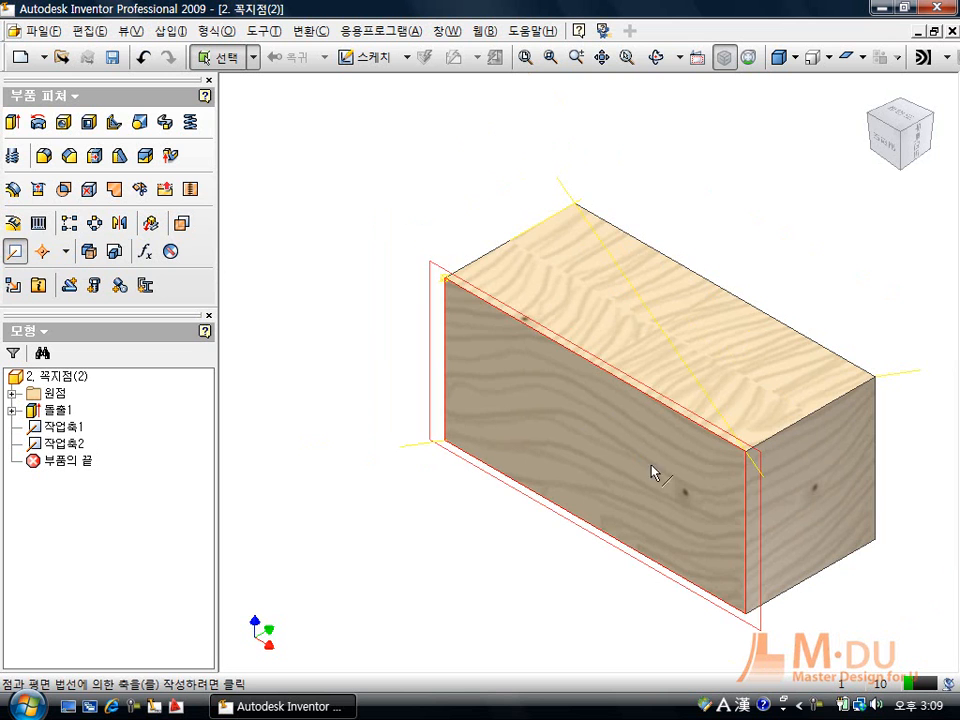
{"action": "left_click", "coordinate": [745, 614]}
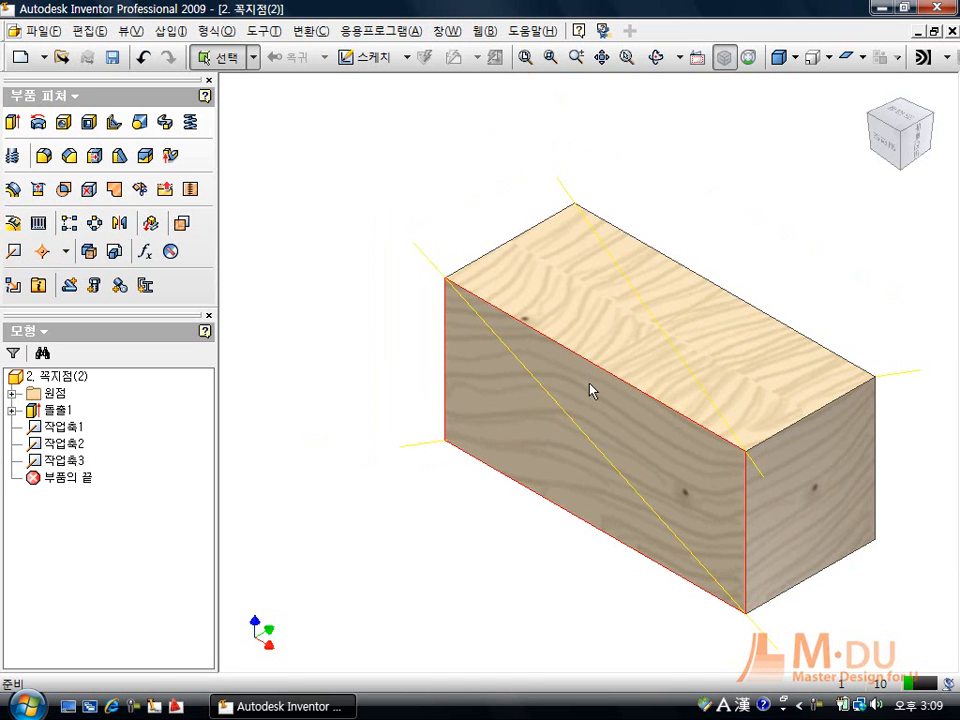
- Open the part "3. 평면(2)" from the folder "Ch.09-2 작업축"
{"action": "left_click", "coordinate": [62, 57]}
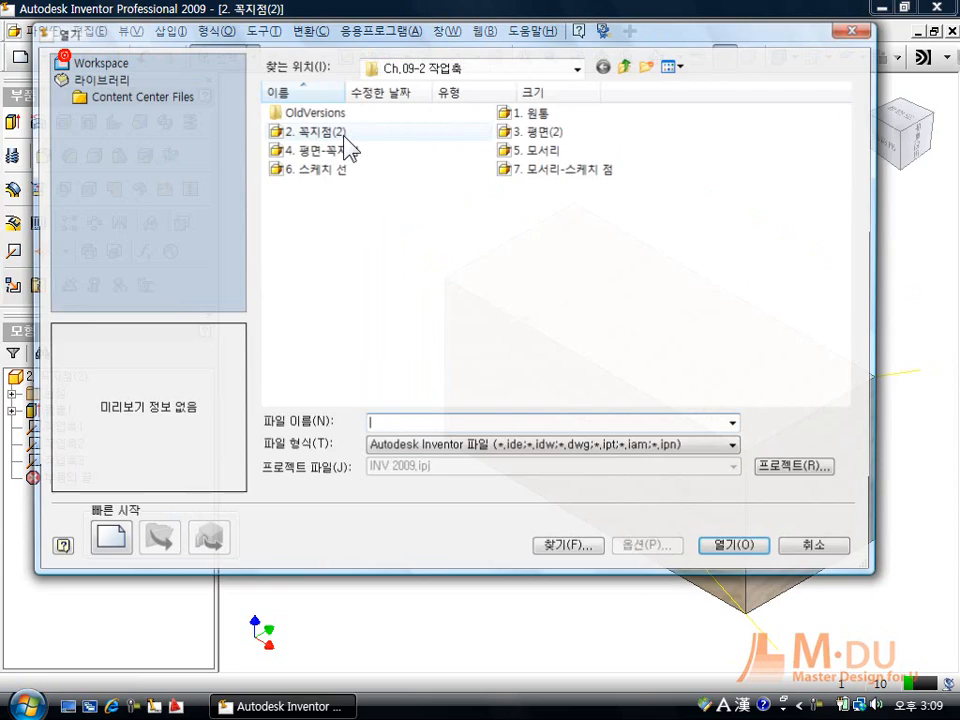
{"action": "double_click", "coordinate": [512, 132]}
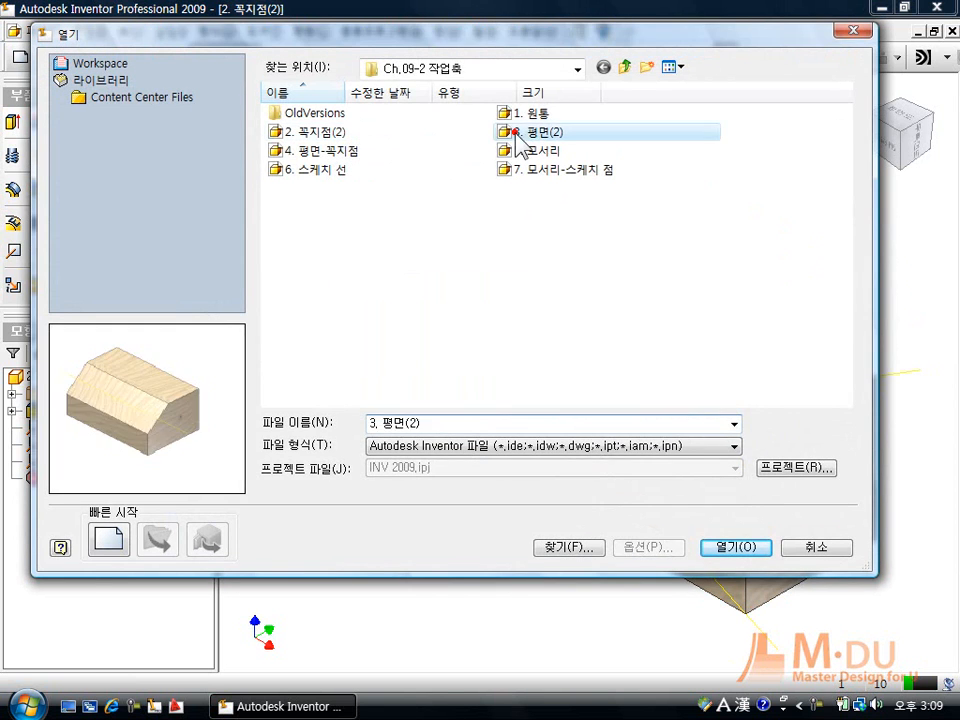
{"action": "scroll", "coordinate": [546, 340], "scroll_direction": "up", "scroll_amount": 2}
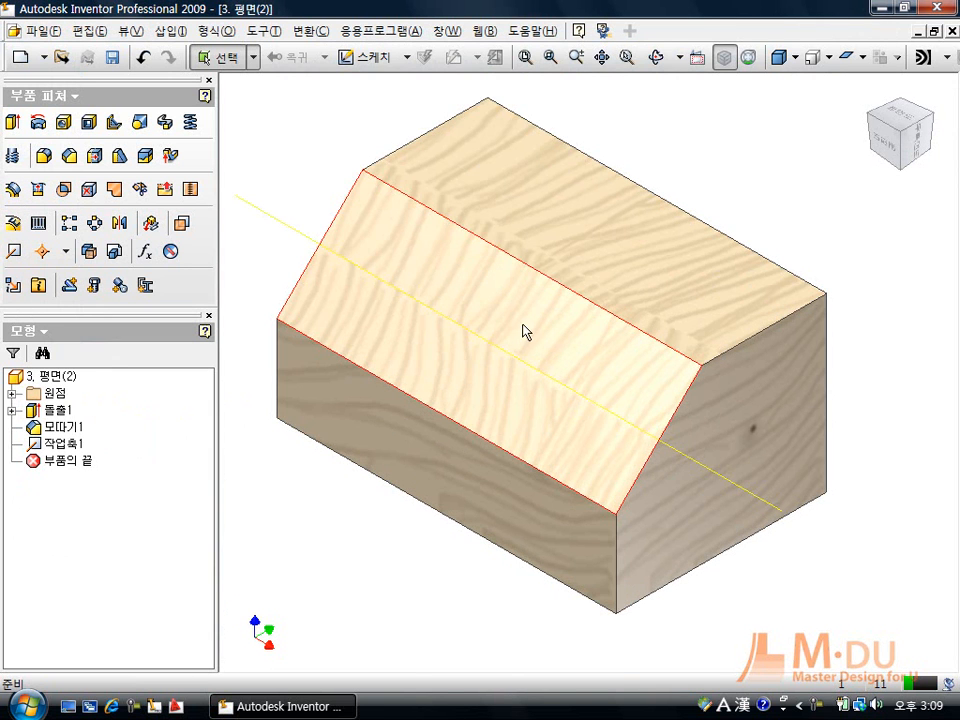
- Create a work axis at the intersection of the chamfered block's top face and its vertical front face
{"action": "mouse_move", "coordinate": [572, 341]}
{"action": "left_click", "coordinate": [15, 252]}
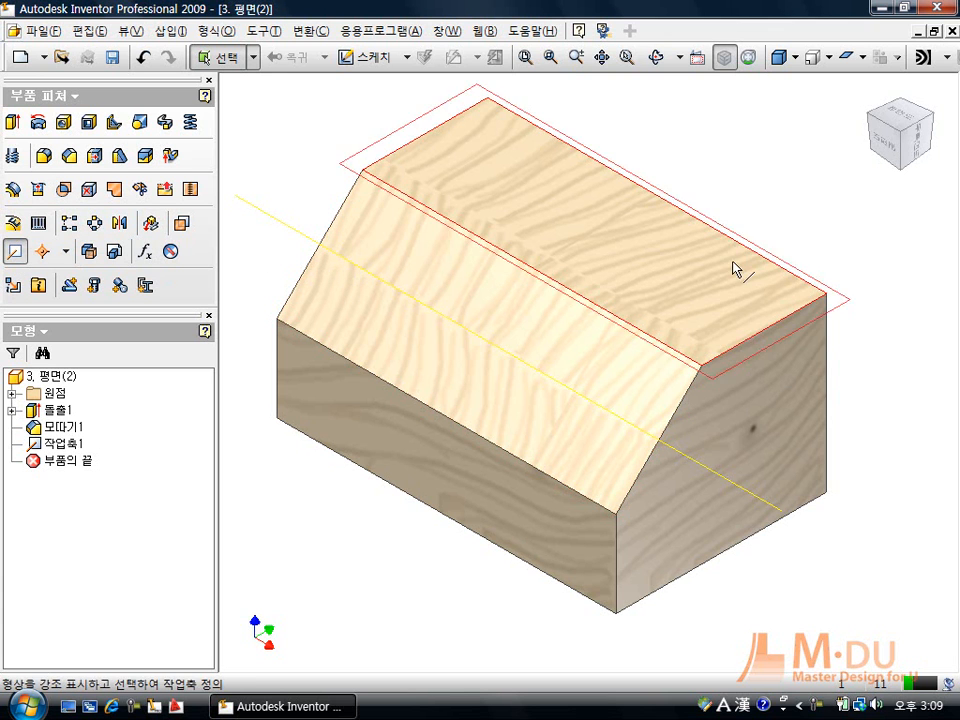
{"action": "left_click", "coordinate": [597, 223]}
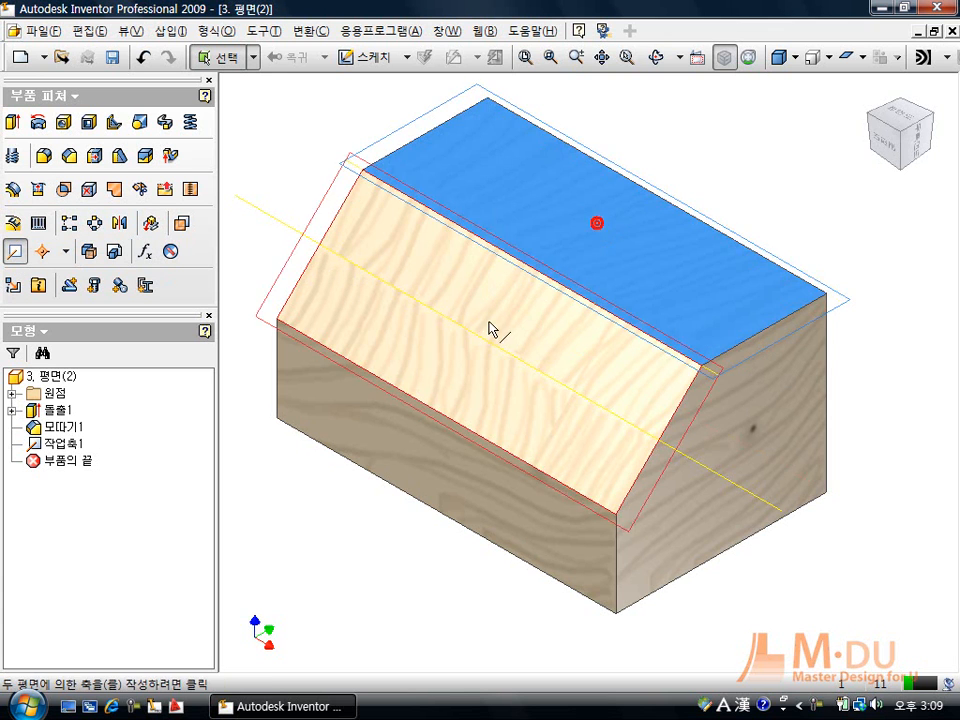
{"action": "left_click", "coordinate": [424, 457]}
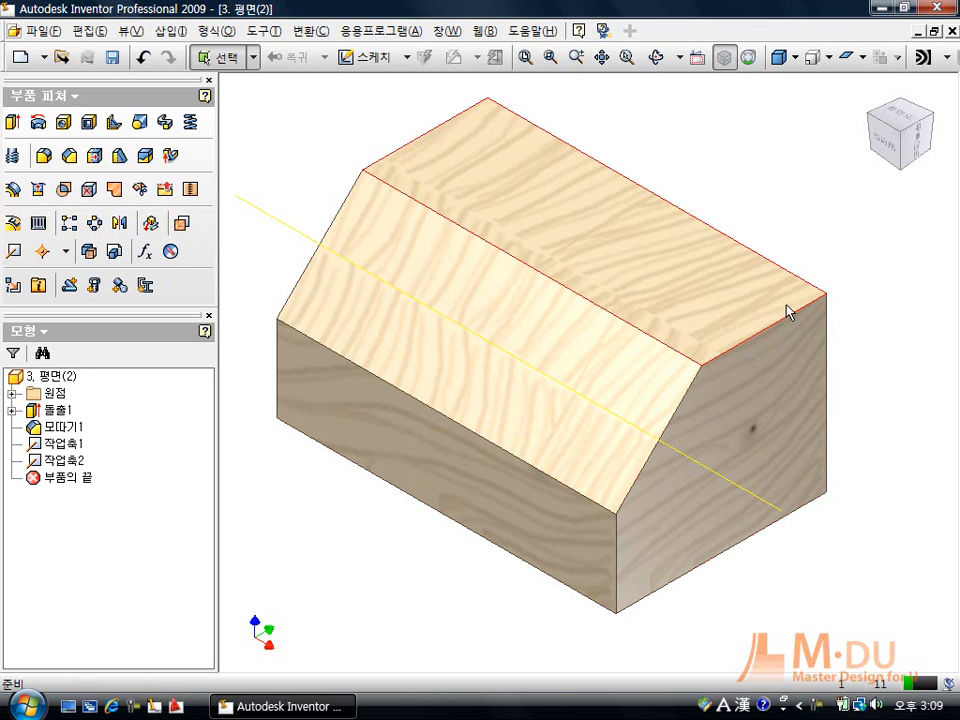
- View the chamfered block squarely from its end and check where the work axis lies relative to the two faces
{"action": "left_click", "coordinate": [918, 138]}
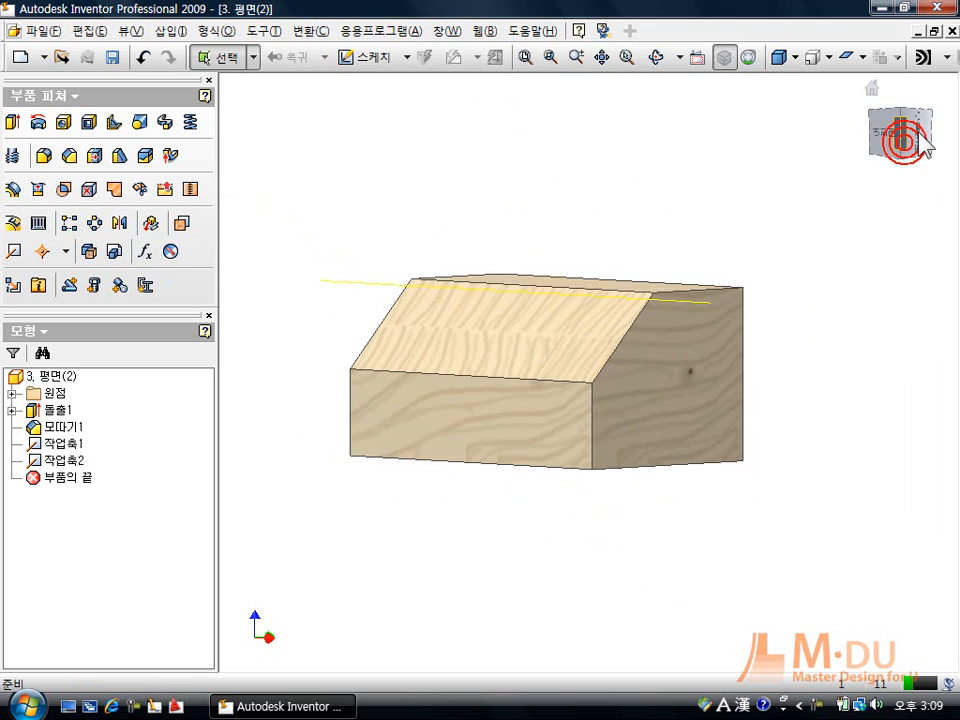
{"action": "scroll", "coordinate": [504, 306], "scroll_direction": "up", "scroll_amount": 3}
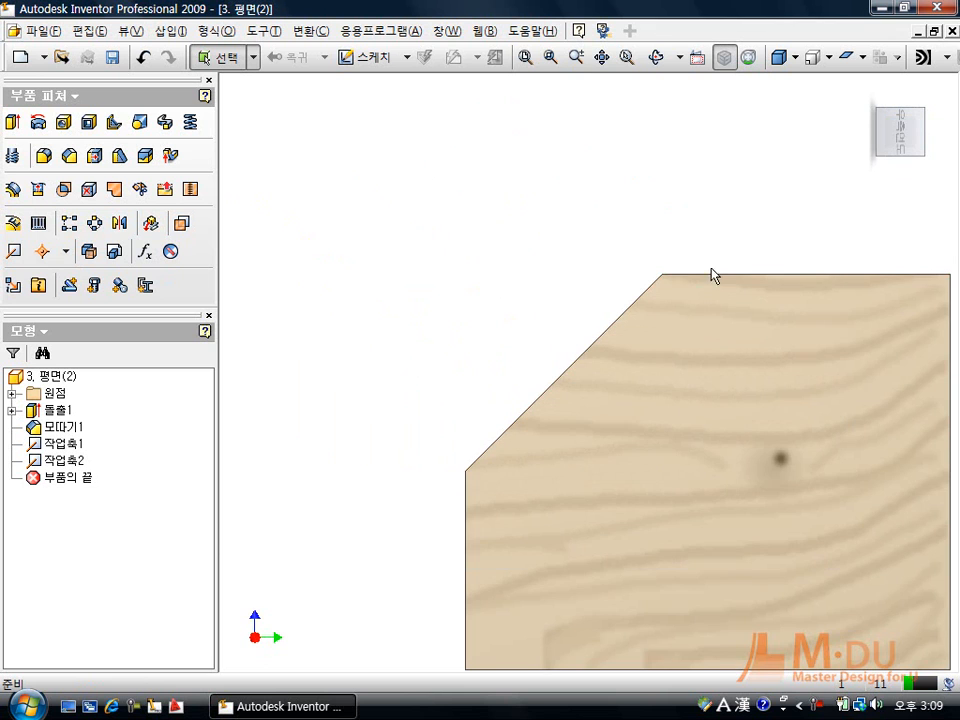
{"action": "left_click", "coordinate": [465, 276]}
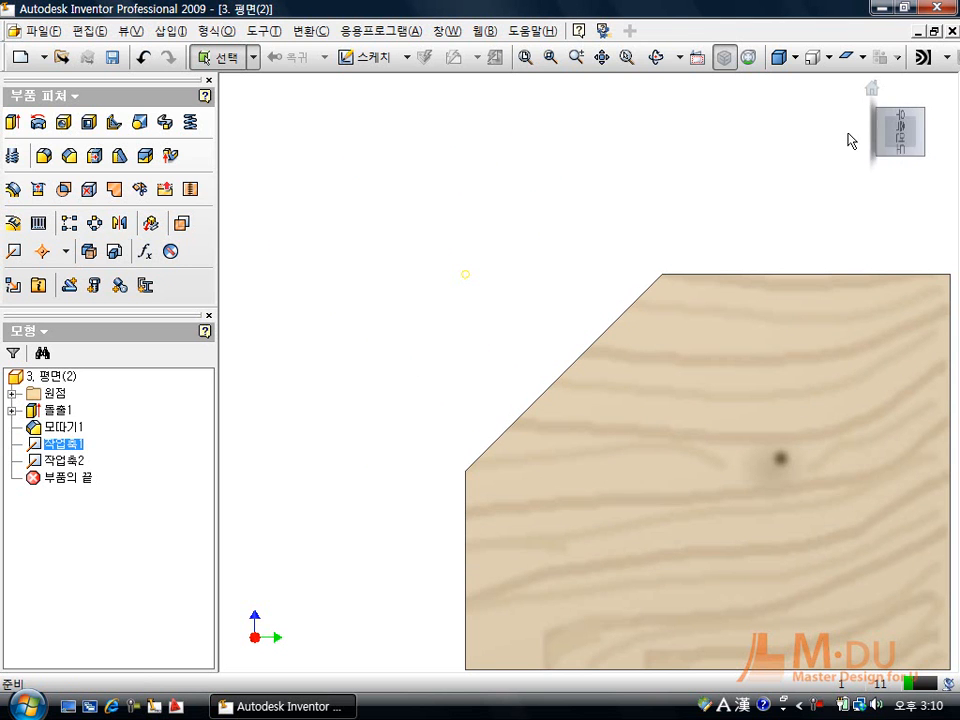
- Open the part "4. 평면-꼭지점" and examine the pyramid's base and existing work axis from below
{"action": "left_click", "coordinate": [62, 55]}
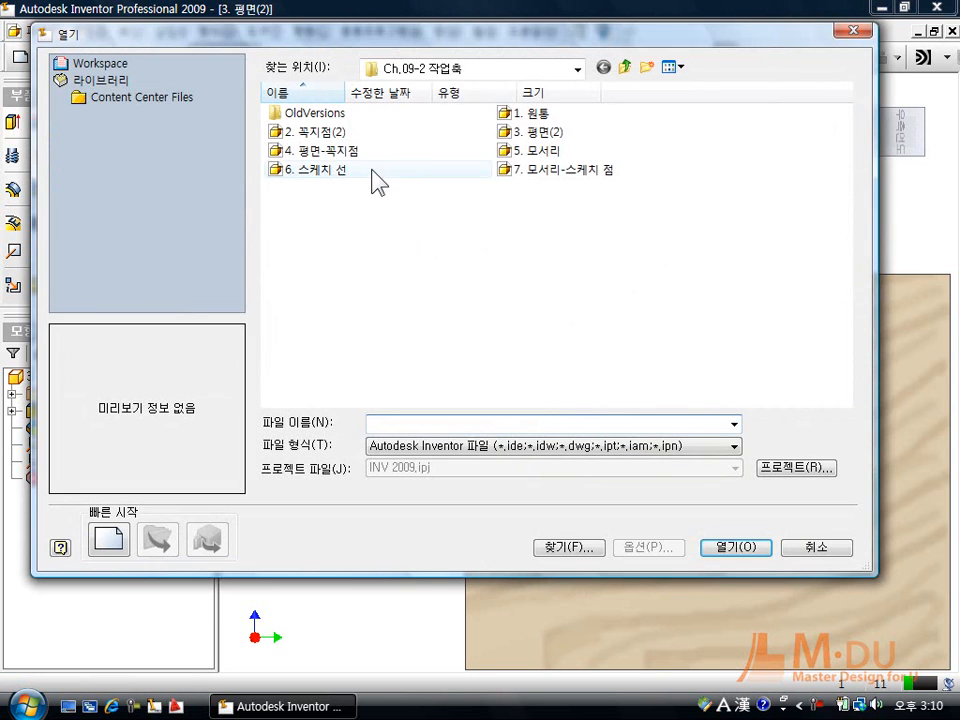
{"action": "double_click", "coordinate": [316, 154]}
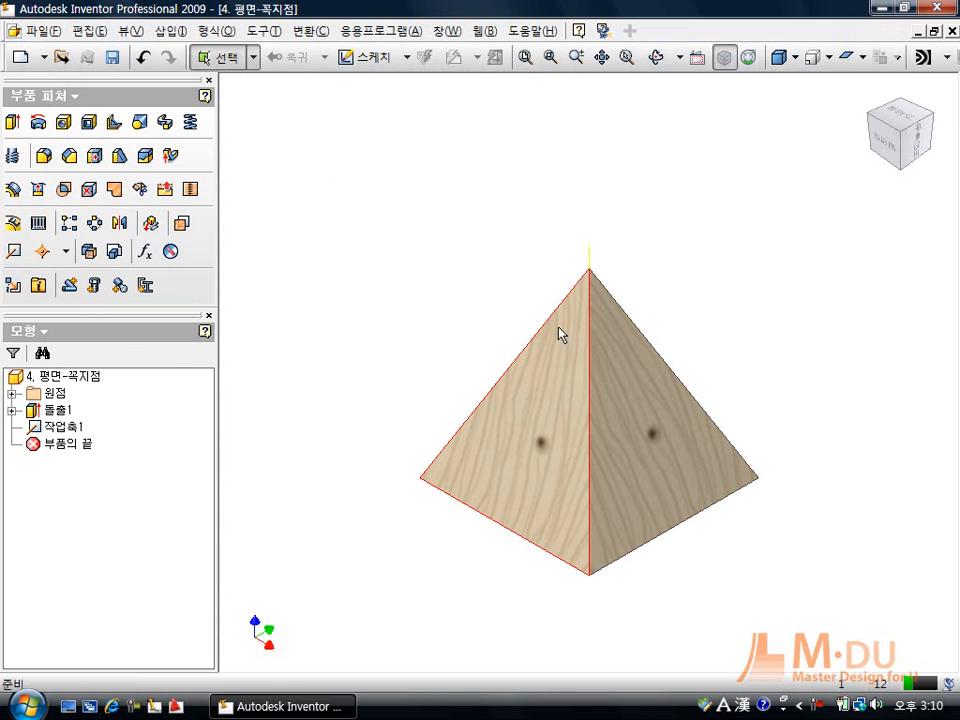
{"action": "key", "text": "F4"}
{"action": "left_click_drag", "start_coordinate": [591, 365], "coordinate": [568, 253]}
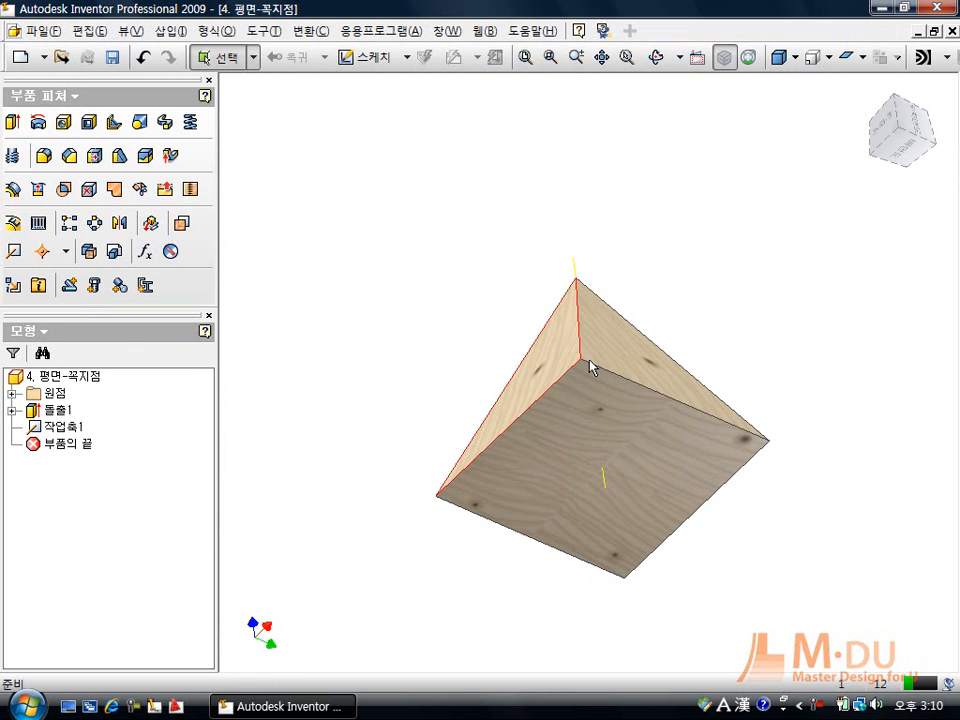
{"action": "left_click", "coordinate": [565, 433]}
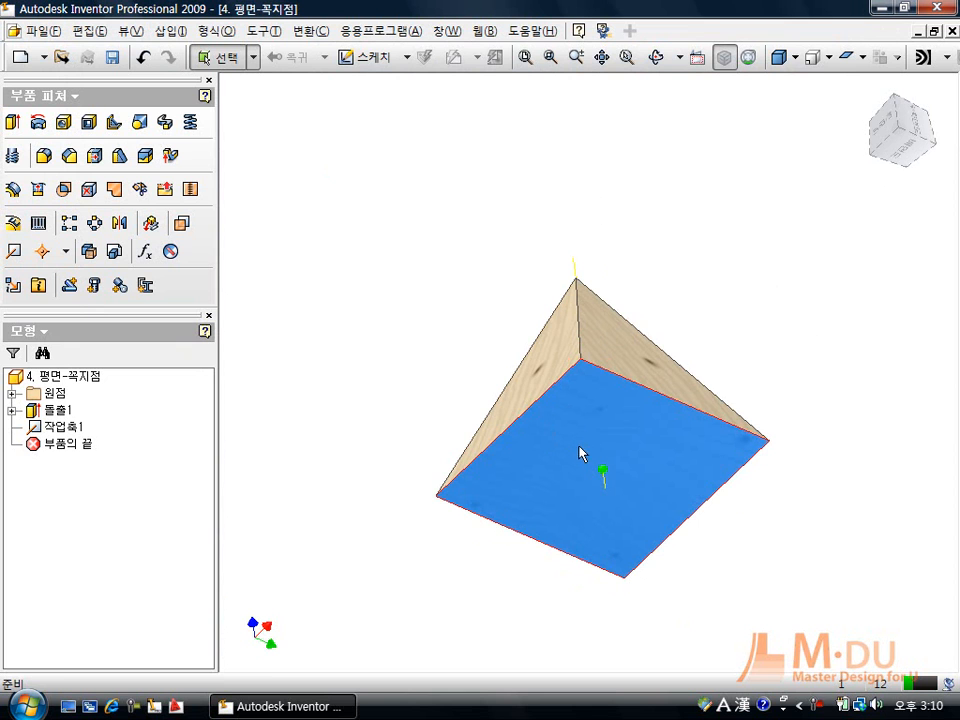
{"action": "key", "text": "F4"}
{"action": "left_click_drag", "start_coordinate": [611, 313], "coordinate": [561, 306]}
{"action": "key", "text": "F4"}
{"action": "left_click", "coordinate": [412, 341]}
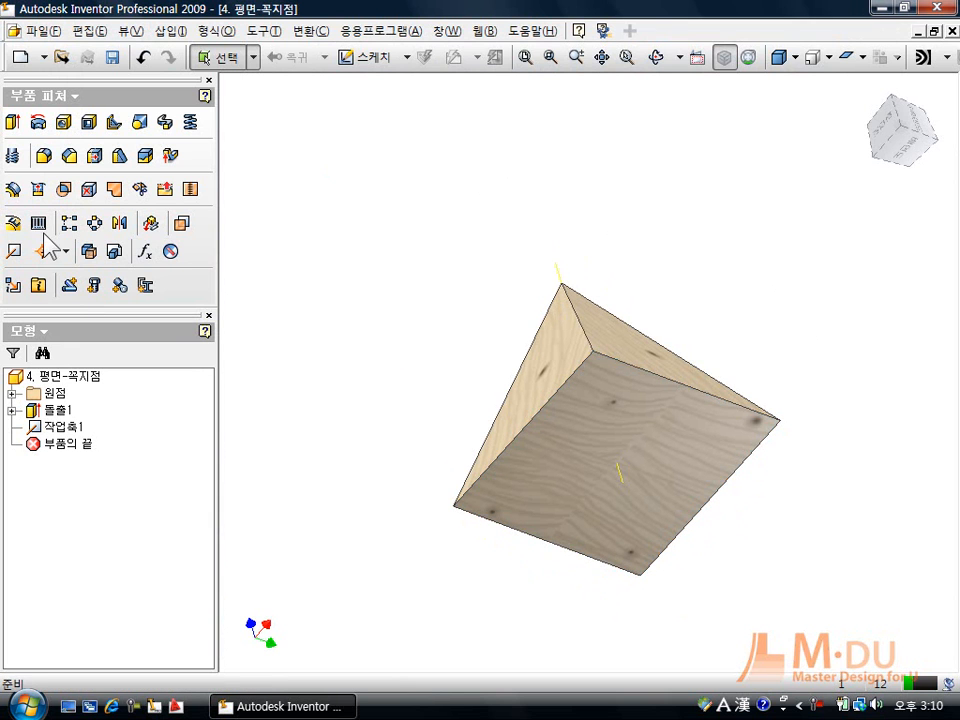
- Create a work axis perpendicular to the pyramid's base face and passing through its apex
{"action": "left_click", "coordinate": [14, 251]}
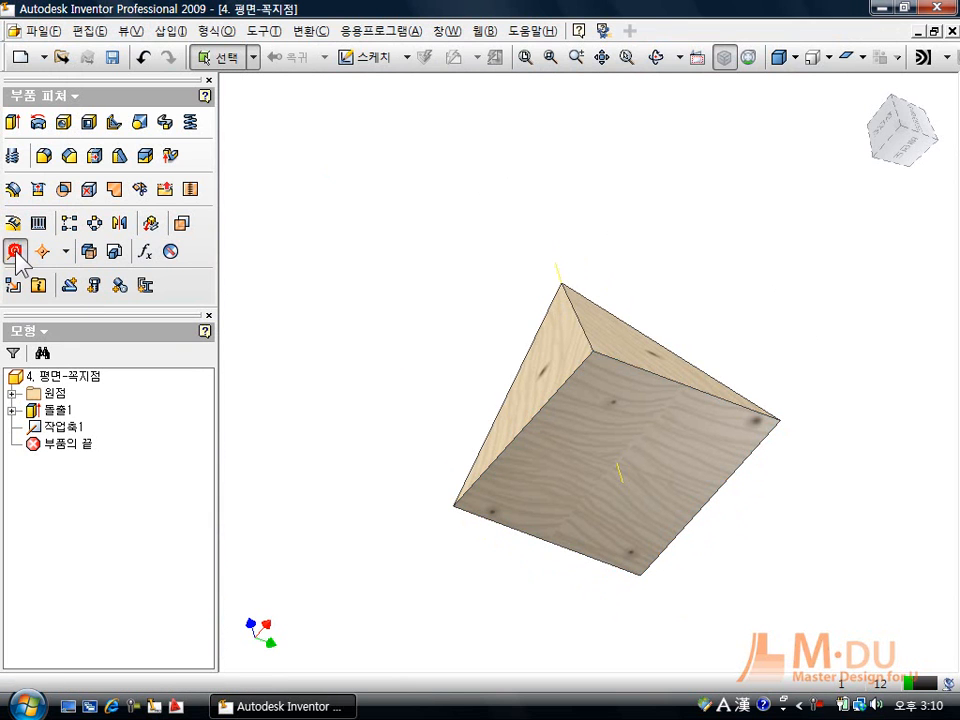
{"action": "left_click", "coordinate": [558, 481]}
{"action": "key", "text": "F4"}
{"action": "left_click_drag", "start_coordinate": [707, 328], "coordinate": [770, 425]}
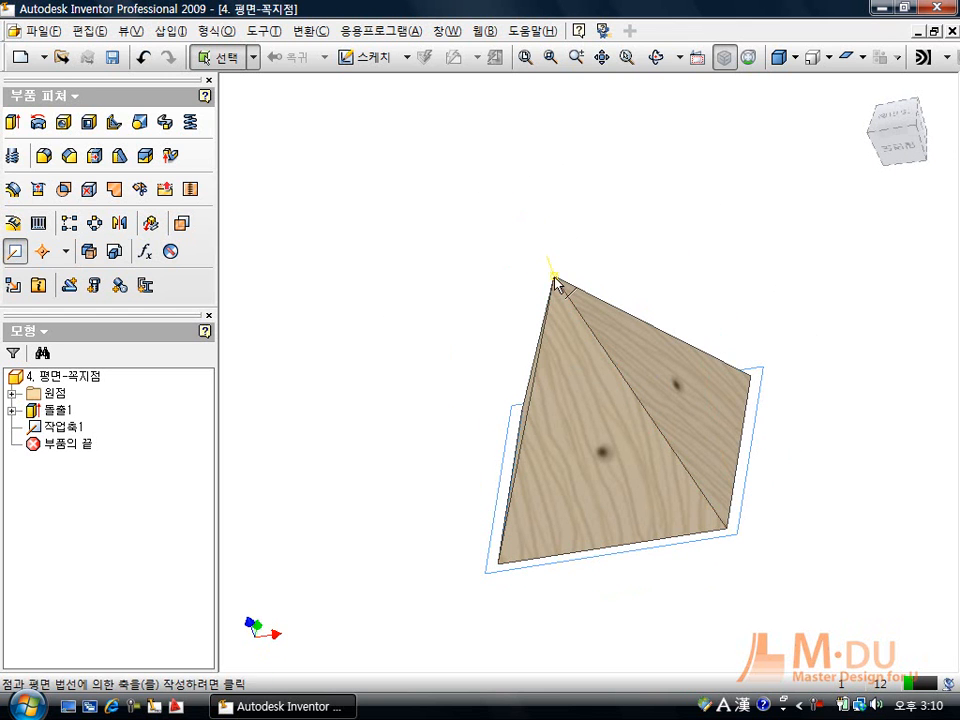
{"action": "left_click", "coordinate": [555, 280]}
- Examine the pyramid's work axis from the base and the apex, and return to the home view
{"action": "key", "text": "F4"}
{"action": "left_click_drag", "start_coordinate": [627, 404], "coordinate": [581, 283]}
{"action": "left_click", "coordinate": [587, 445]}
{"action": "key", "text": "F4"}
{"action": "left_click_drag", "start_coordinate": [589, 333], "coordinate": [634, 388]}
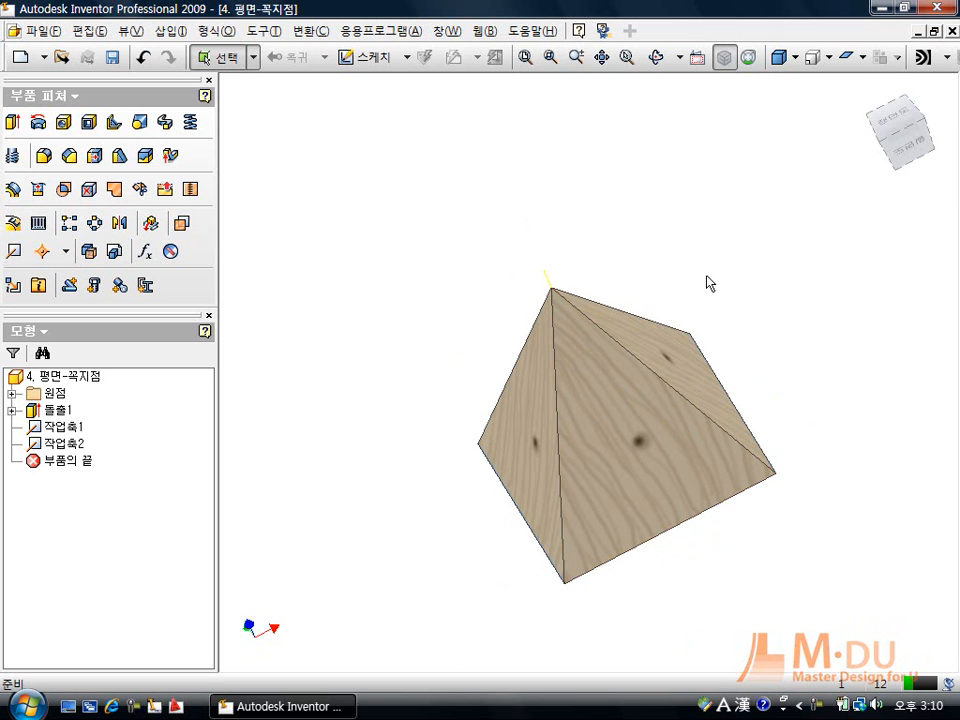
{"action": "left_click", "coordinate": [871, 90]}
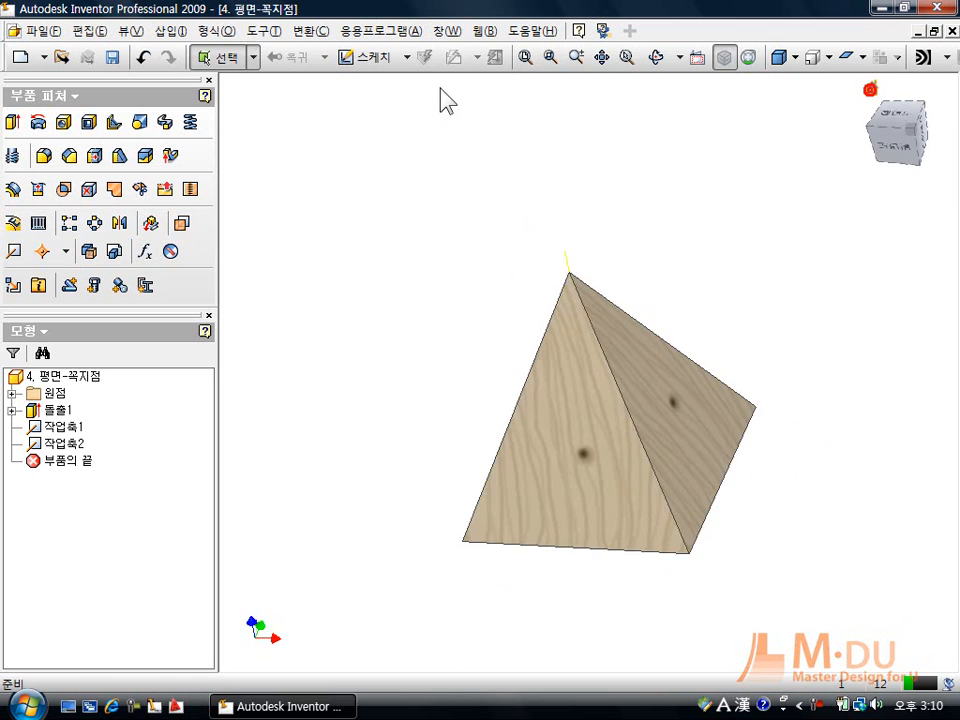
- Open the part "5. 모서리" and create a work axis along the short top edge of the block's end face
{"action": "left_click", "coordinate": [62, 57]}
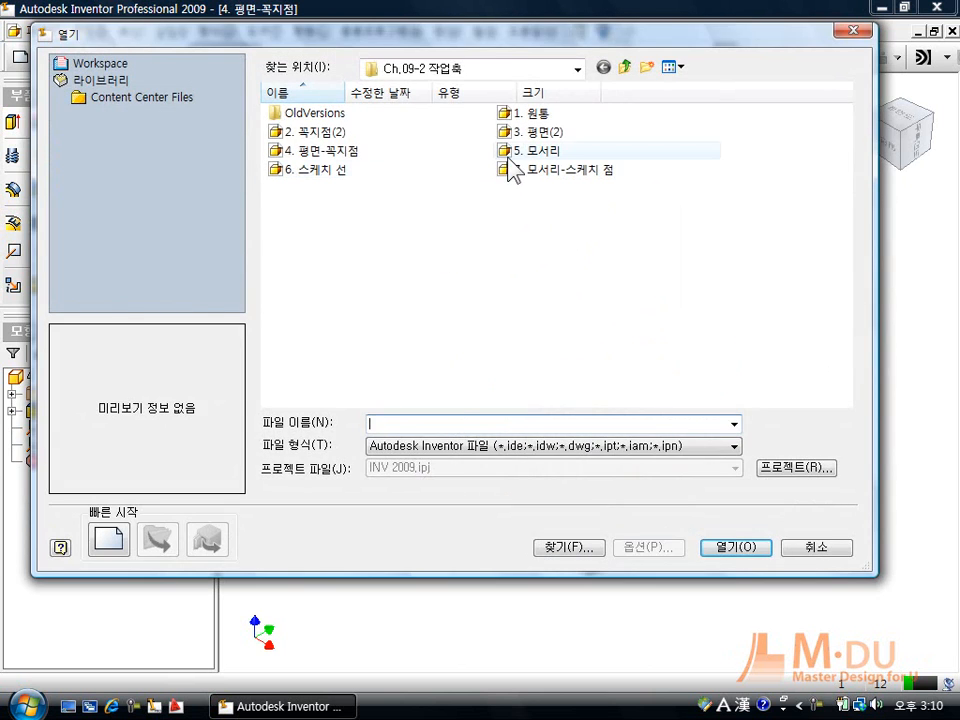
{"action": "double_click", "coordinate": [509, 152]}
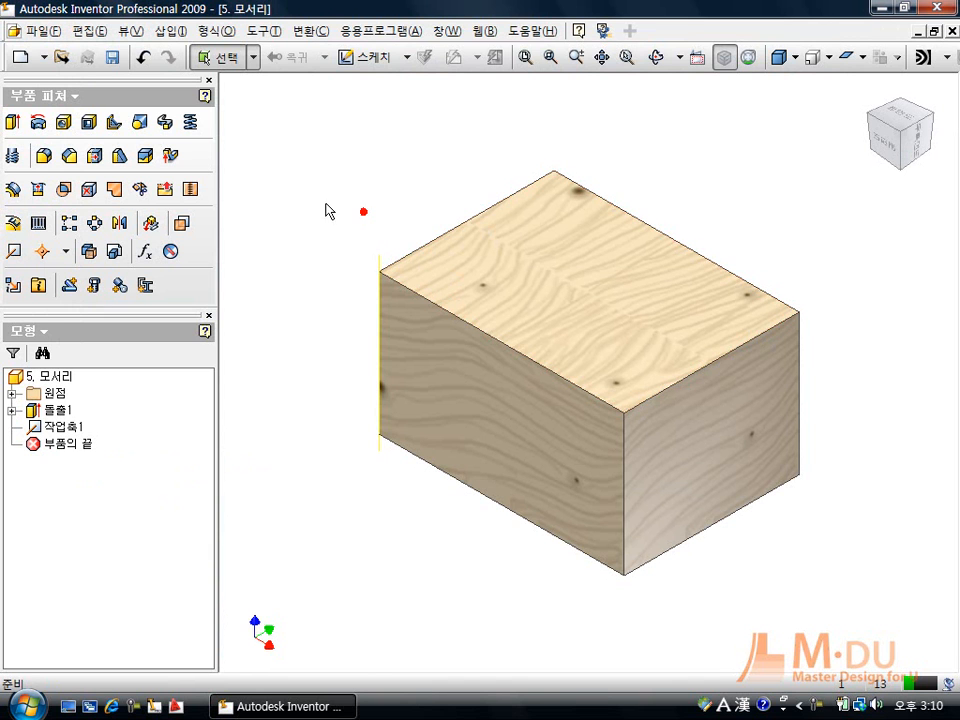
{"action": "left_click", "coordinate": [14, 251]}
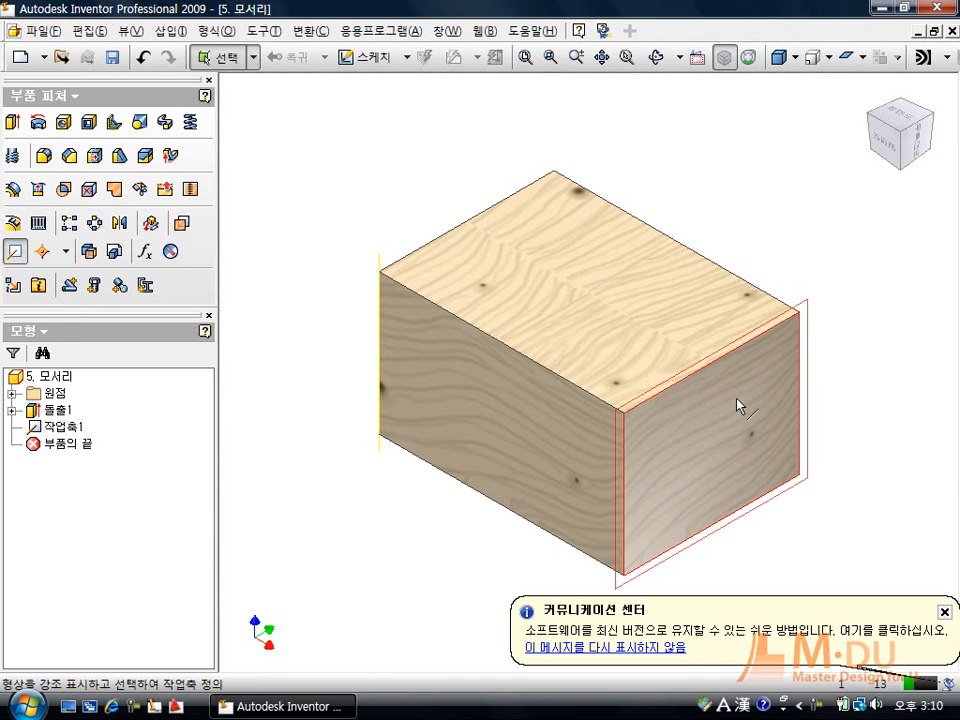
{"action": "left_click", "coordinate": [782, 332]}
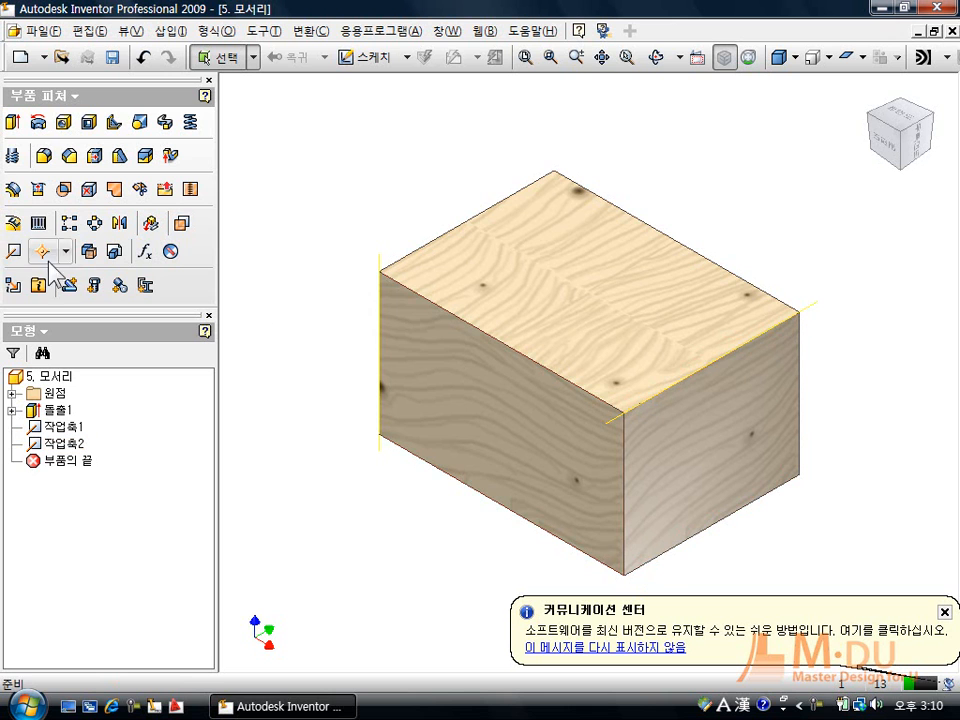
- Create a work axis along the long rear edge of the block's top face and dismiss the notification
{"action": "left_click", "coordinate": [14, 251]}
{"action": "left_click", "coordinate": [758, 286]}
{"action": "left_click", "coordinate": [944, 611]}
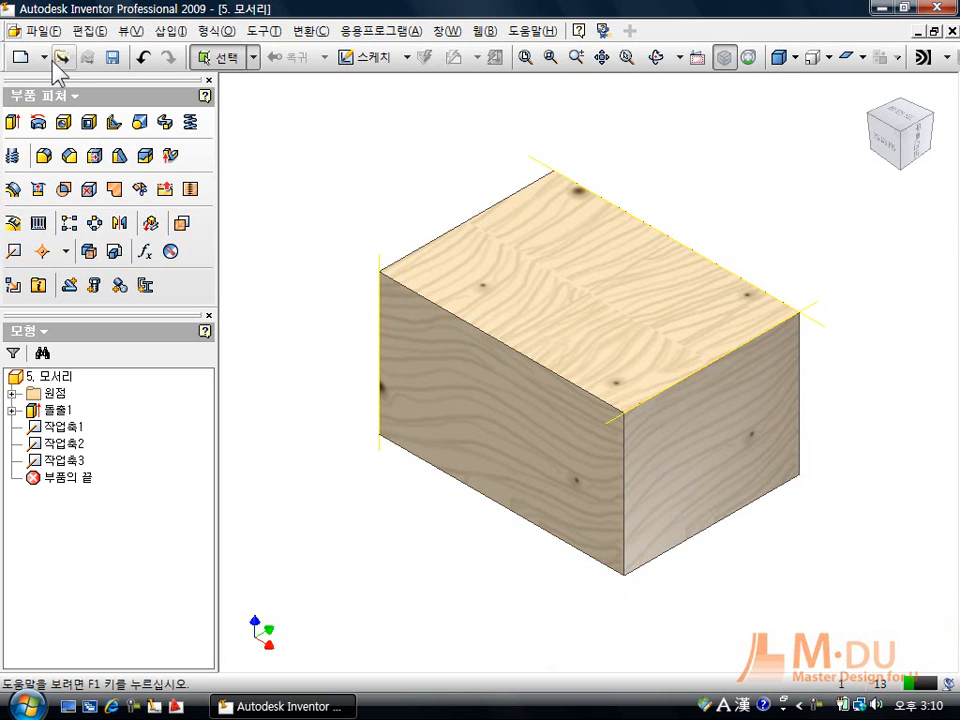
- Open the part "6. 스케치 선" and try to create a work axis along the sketch line on the top face
{"action": "left_click", "coordinate": [62, 58]}
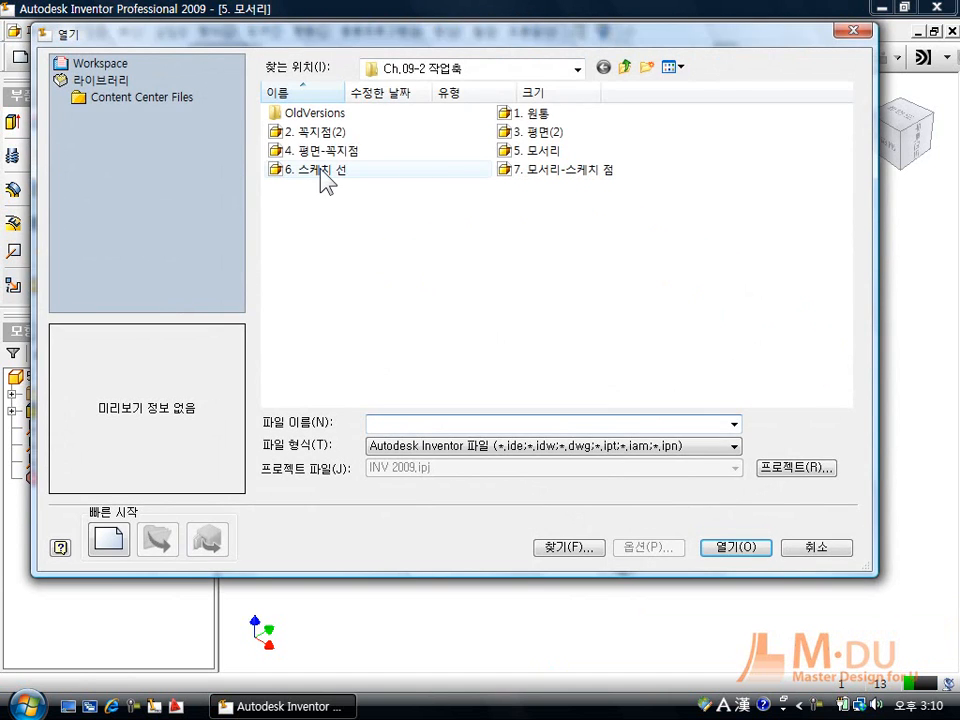
{"action": "double_click", "coordinate": [316, 170]}
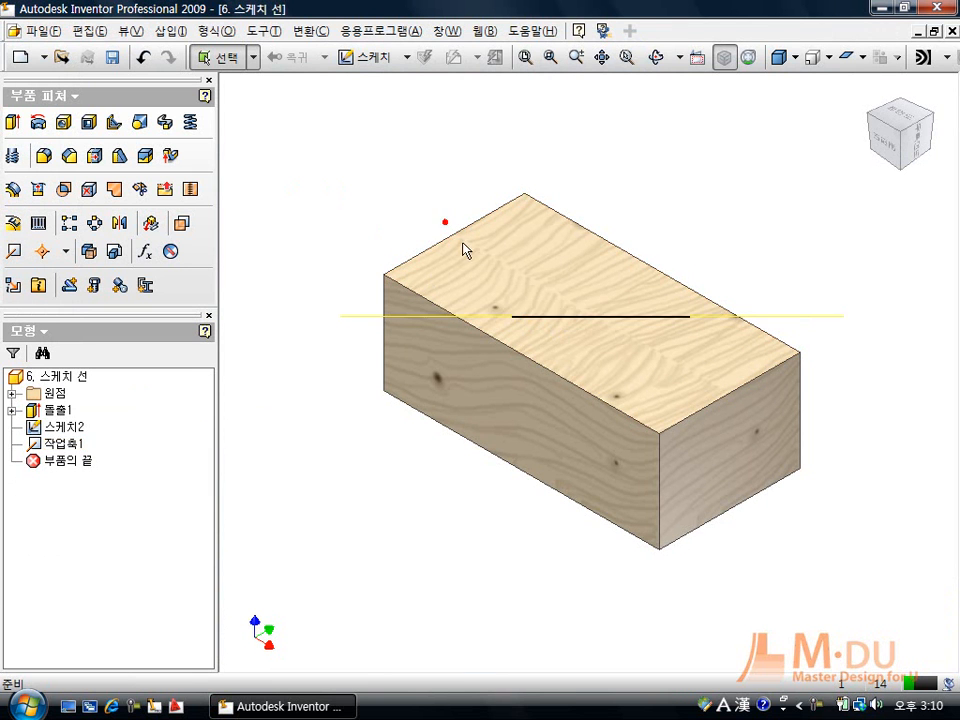
{"action": "scroll", "coordinate": [557, 333], "scroll_direction": "up", "scroll_amount": 2}
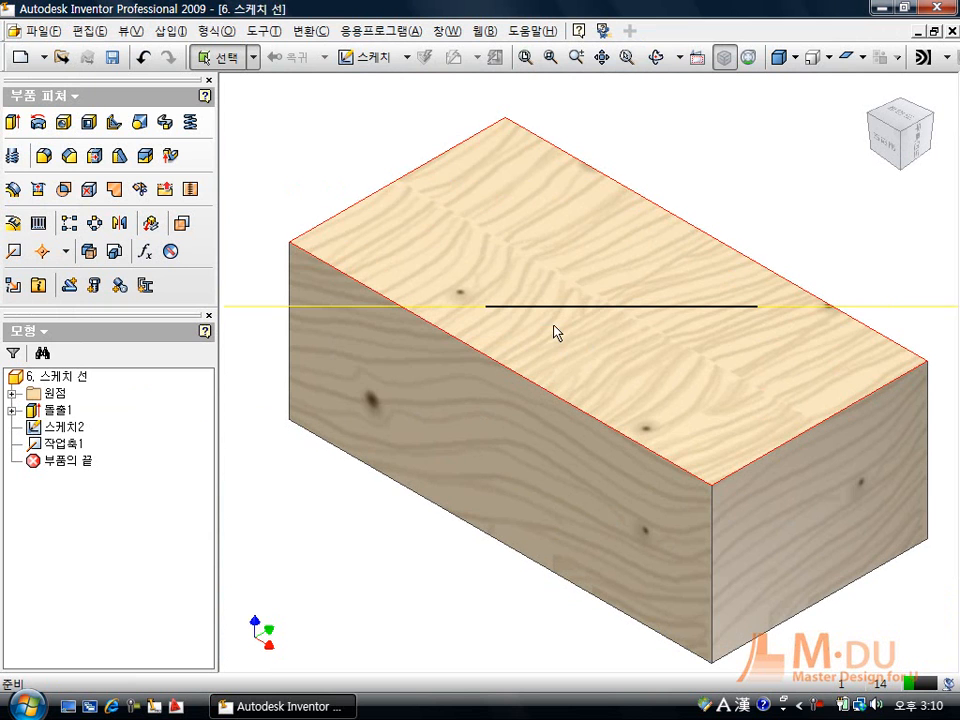
{"action": "left_click", "coordinate": [14, 251]}
{"action": "left_click", "coordinate": [614, 314]}
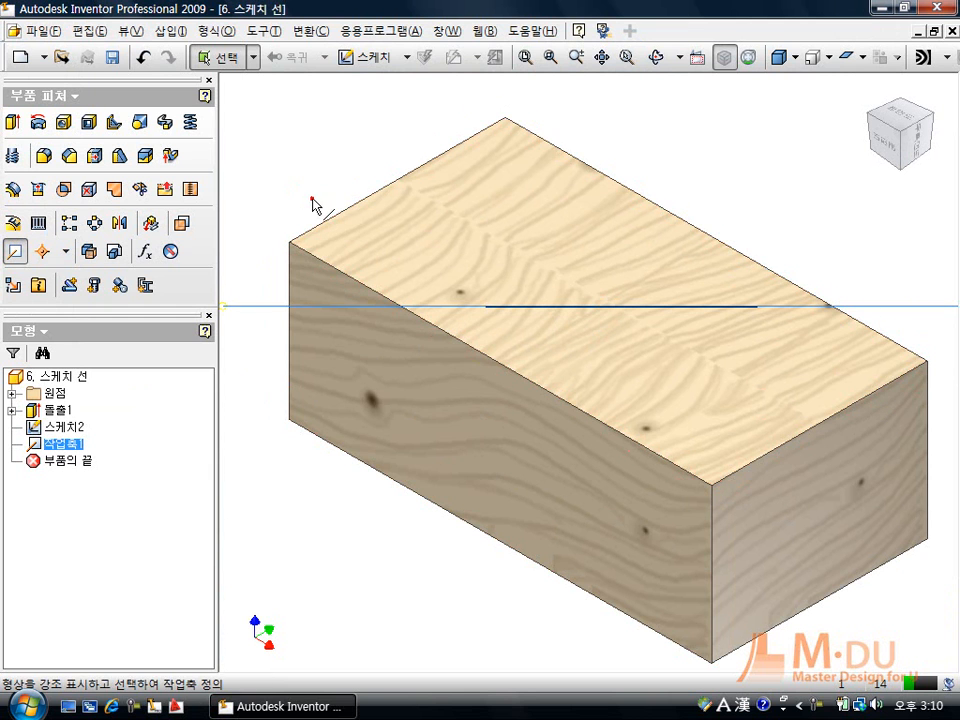
- Open the part "7. 모서리-스케치 점" from the folder "Ch.09-2 작업축"
{"action": "left_click", "coordinate": [62, 57]}
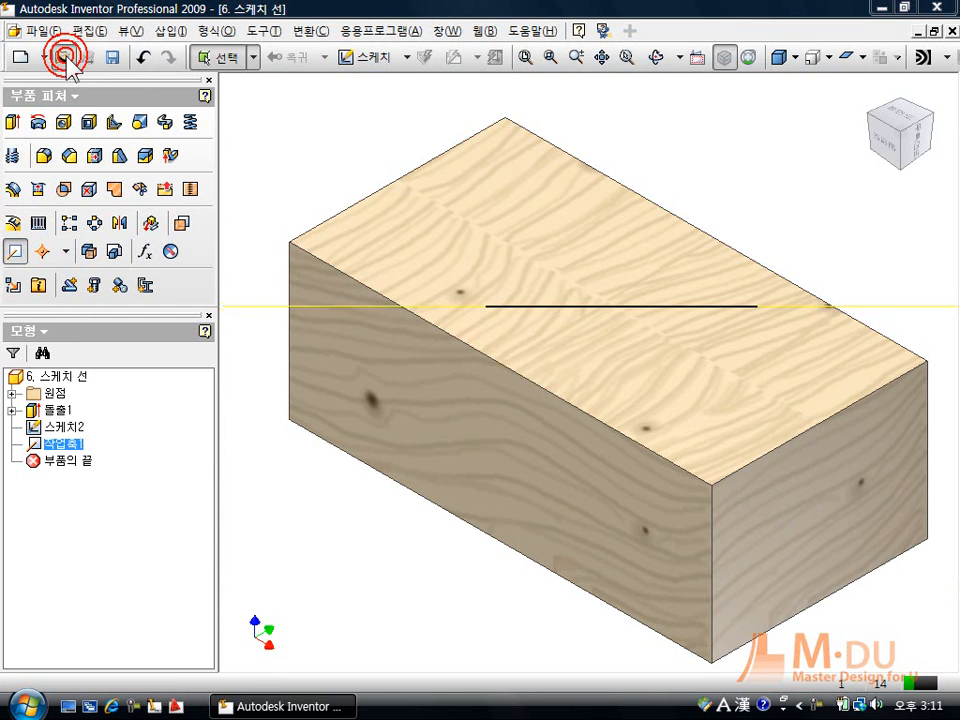
{"action": "left_click", "coordinate": [504, 172]}
{"action": "double_click", "coordinate": [504, 172]}
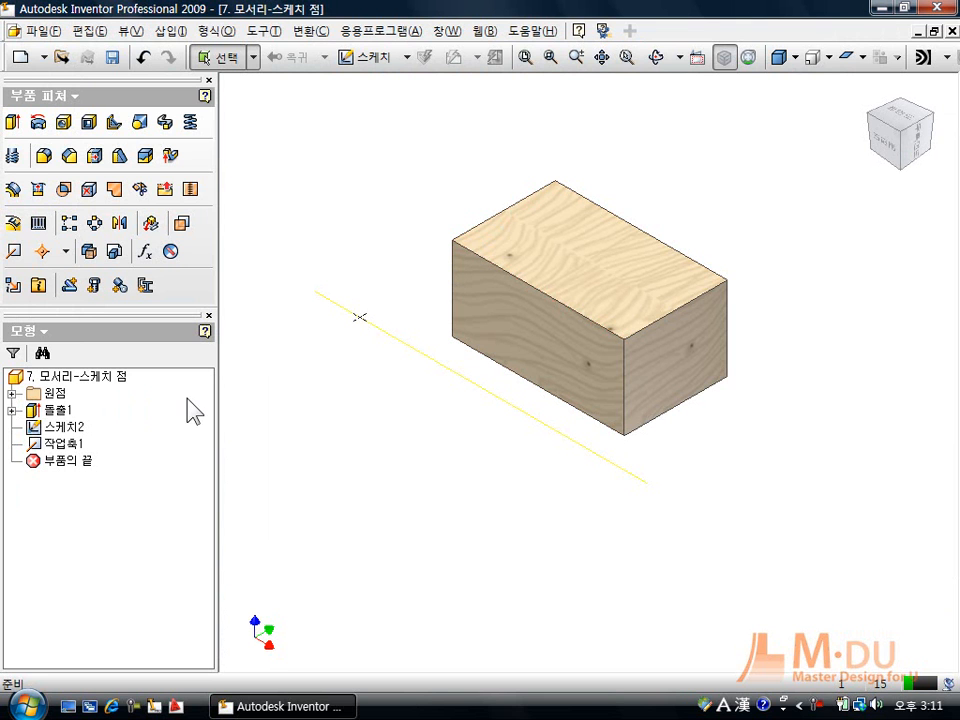
- Delete the existing work axis 작업축1 that runs through the sketch point beside the block
{"action": "left_click", "coordinate": [45, 443]}
{"action": "right_click", "coordinate": [44, 443]}
{"action": "left_click", "coordinate": [75, 205]}
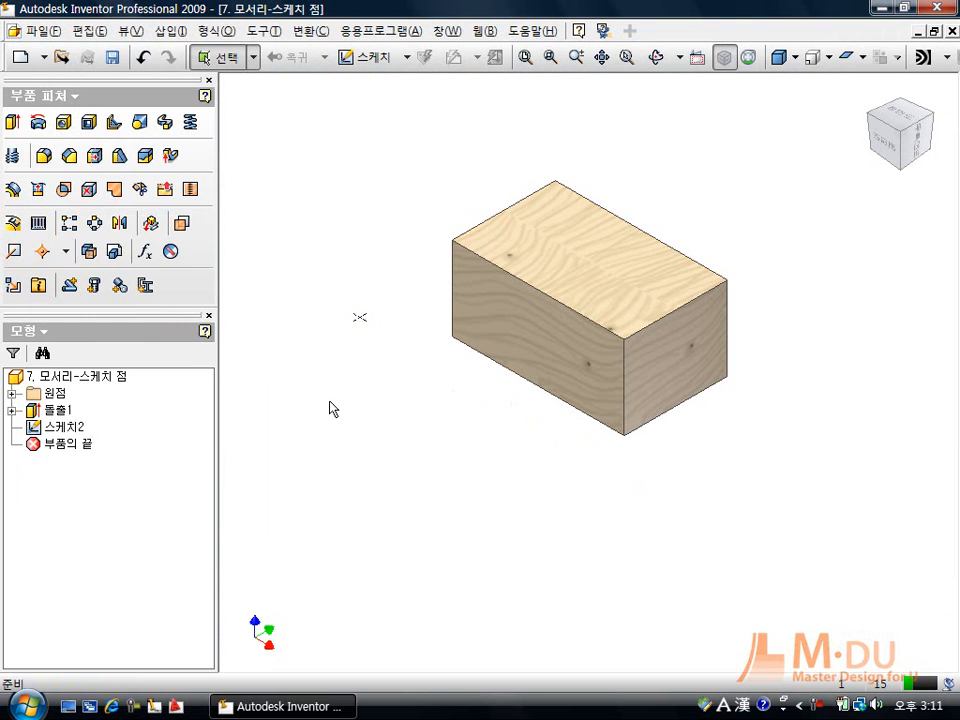
- Create a work axis through the sketch point, parallel to the long front edge of the block's top face, and undo it
{"action": "scroll", "coordinate": [280, 314], "scroll_direction": "down", "scroll_amount": 2}
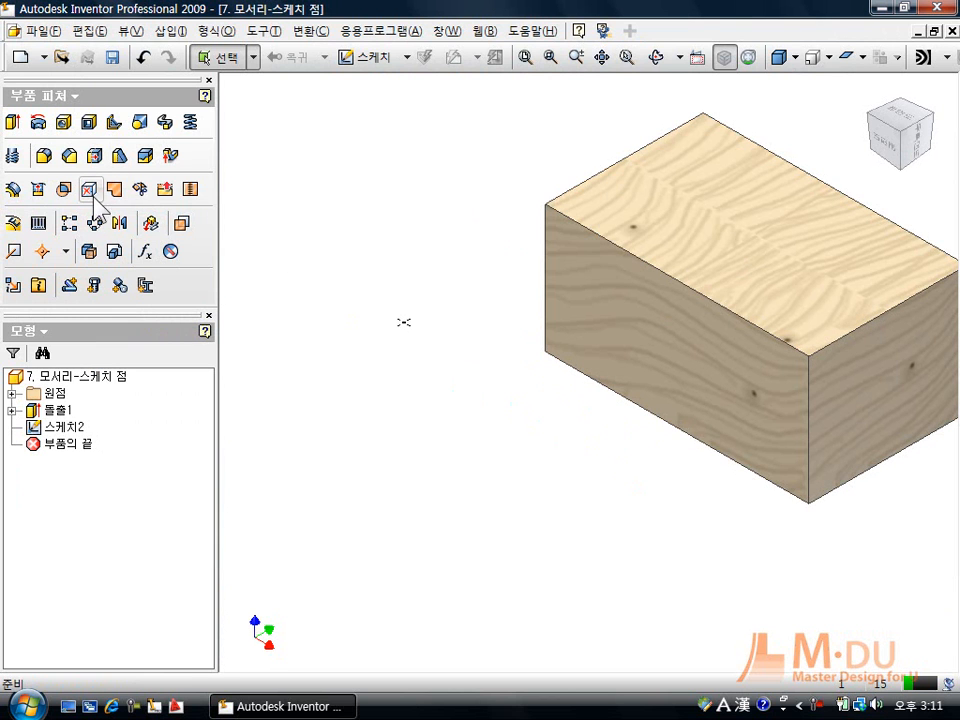
{"action": "left_click", "coordinate": [15, 252]}
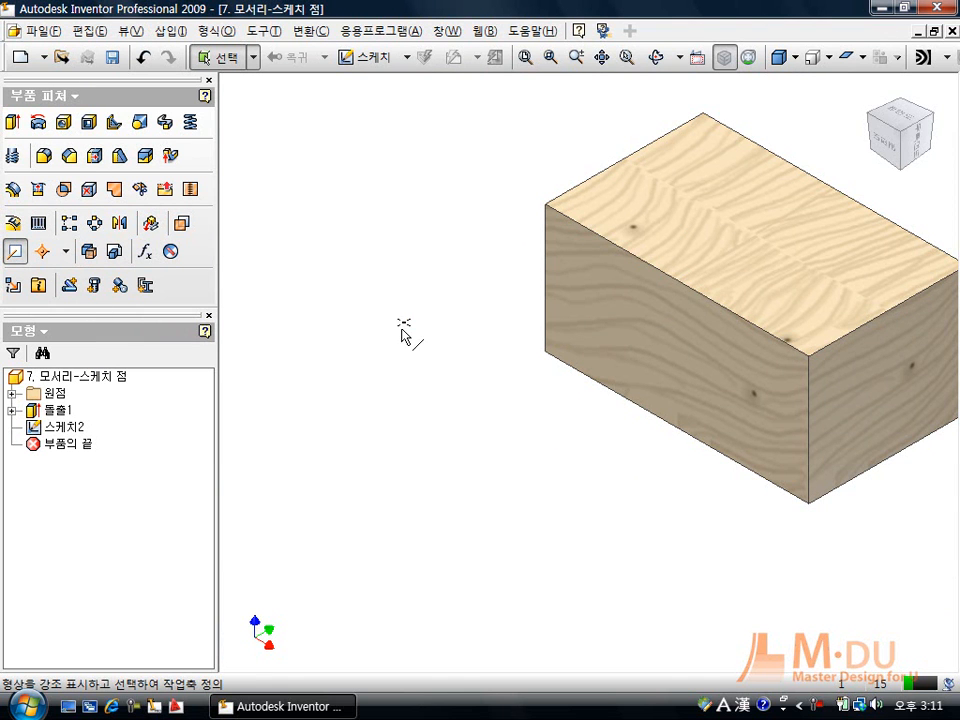
{"action": "left_click", "coordinate": [629, 254]}
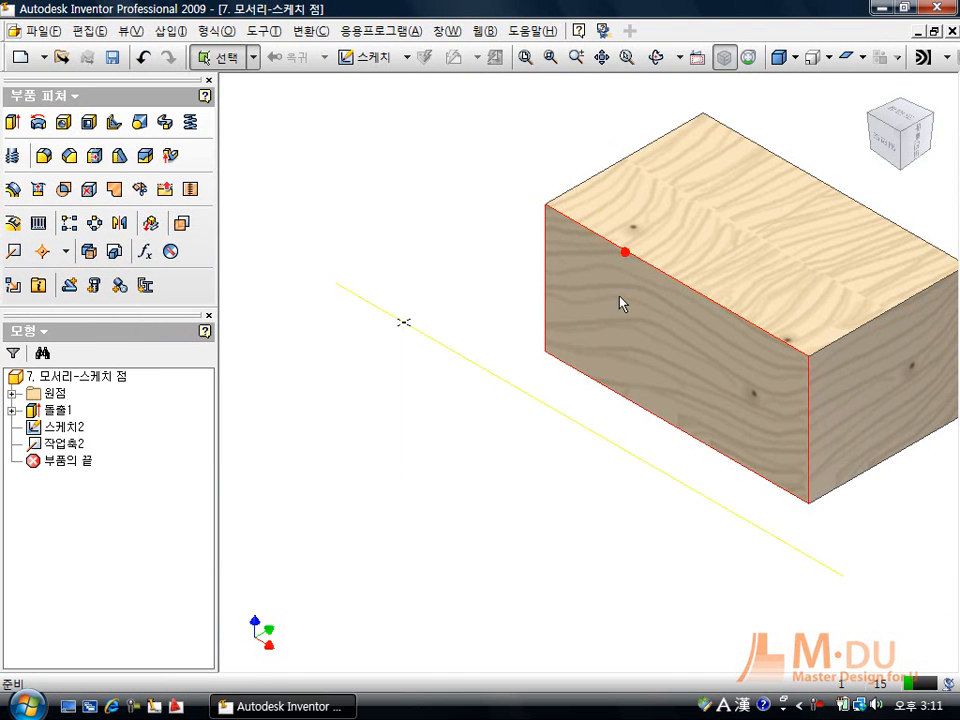
{"action": "left_click", "coordinate": [143, 57]}
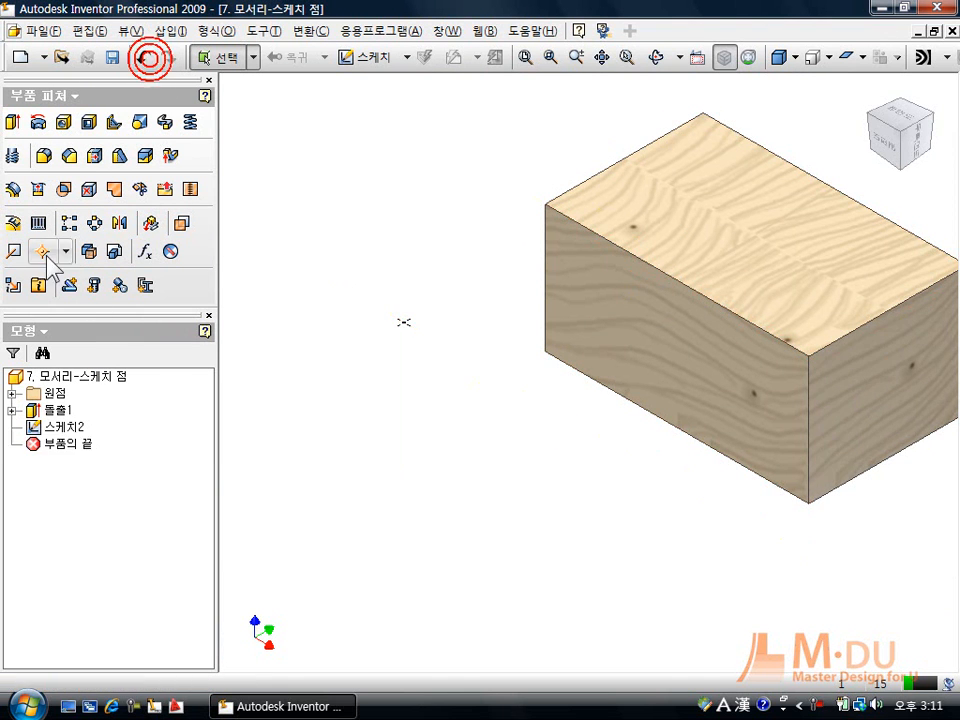
- Create a work axis directly along the long front edge of the block's top face and undo it
{"action": "left_click", "coordinate": [14, 251]}
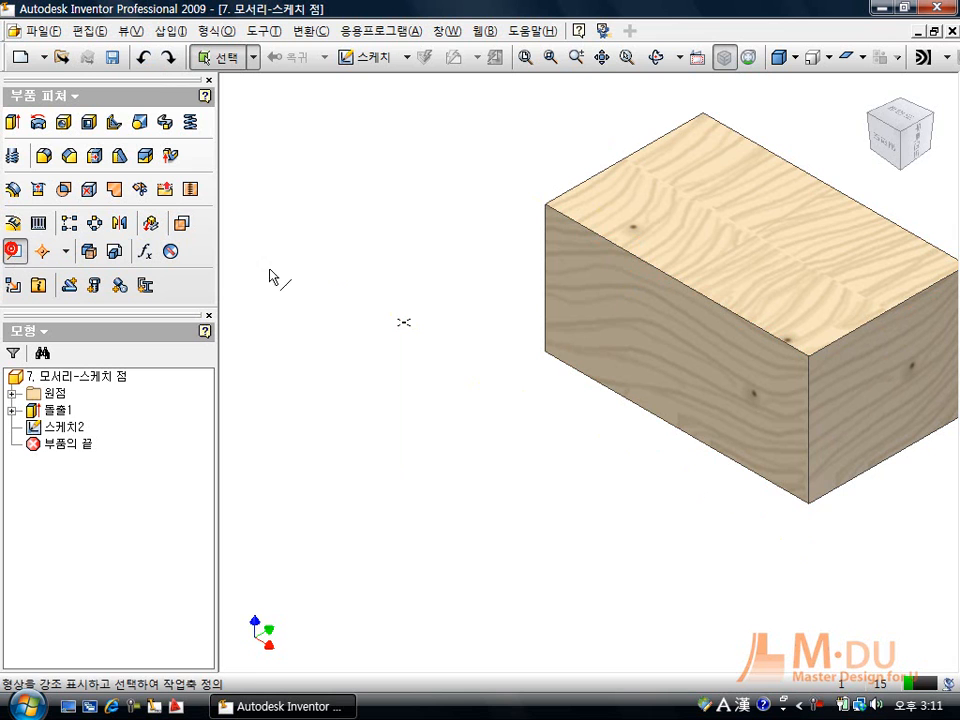
{"action": "left_click", "coordinate": [640, 262]}
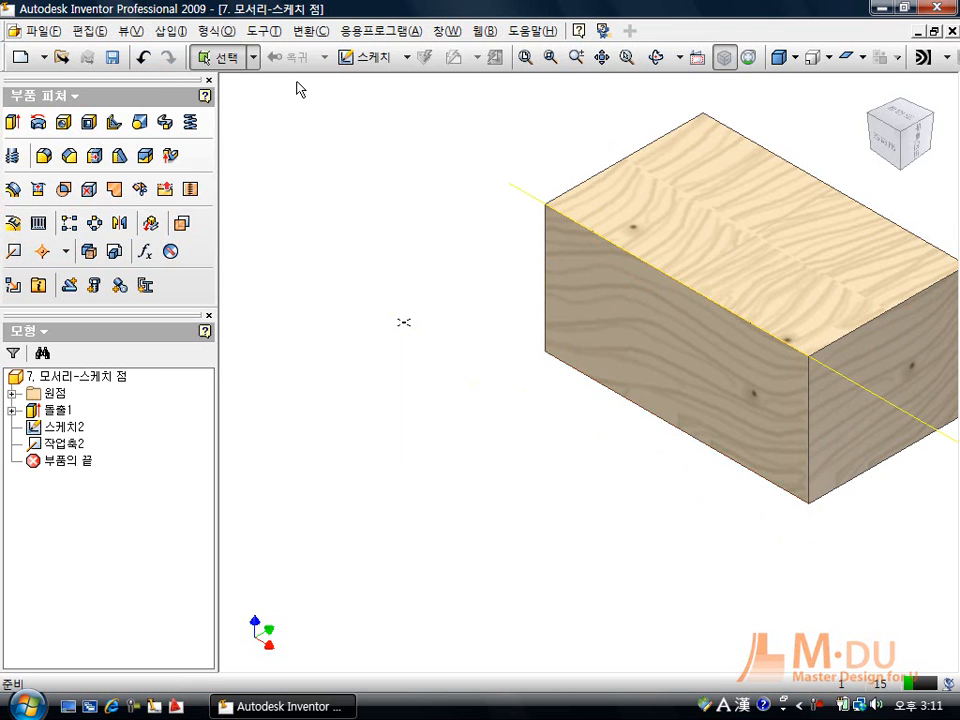
{"action": "left_click", "coordinate": [143, 57]}
- Create a work axis from the sketch point and the long front edge of the block's top face
{"action": "left_click", "coordinate": [14, 251]}
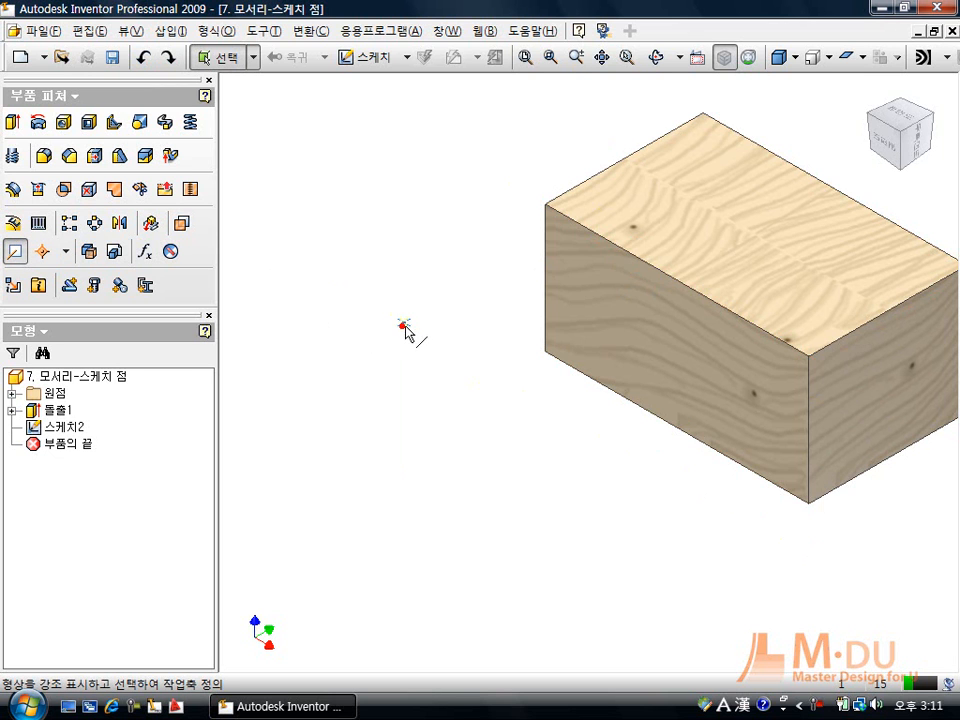
{"action": "left_click", "coordinate": [621, 249]}
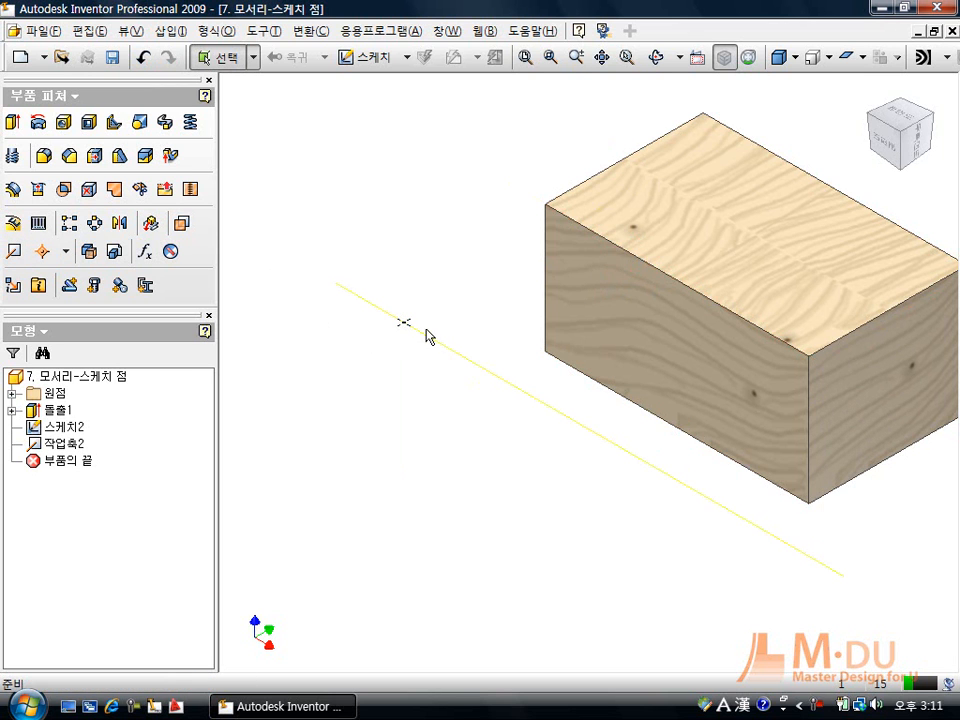
- Open the part "1. 모서리(2)" from the folder "Ch.09-3 작업점" and delete its existing work point 작업점1
{"action": "left_click", "coordinate": [66, 60]}
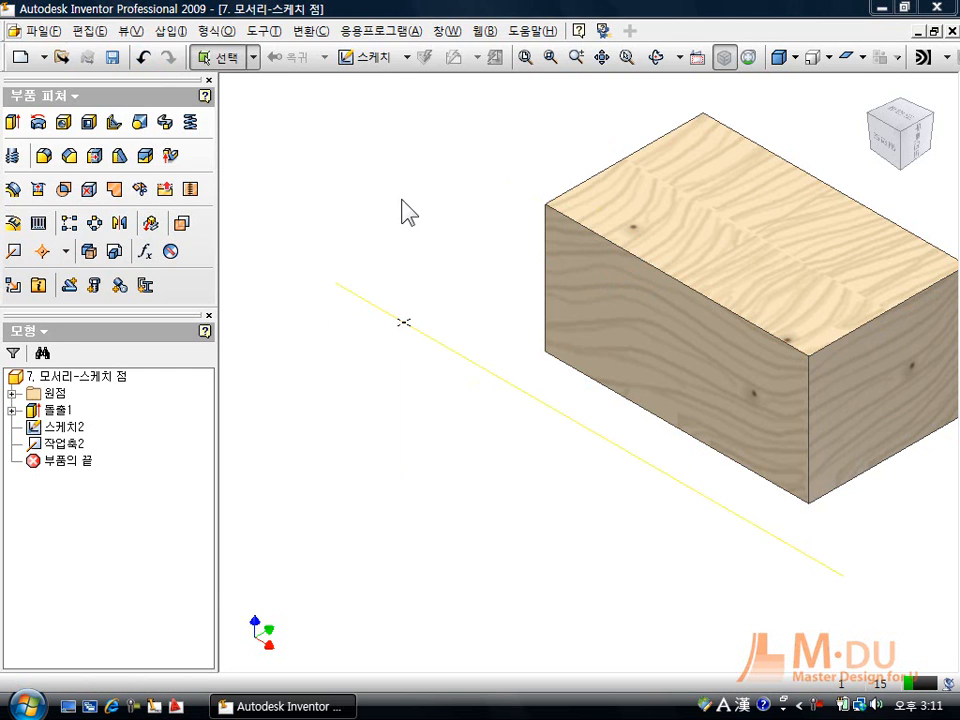
{"action": "left_click", "coordinate": [625, 68]}
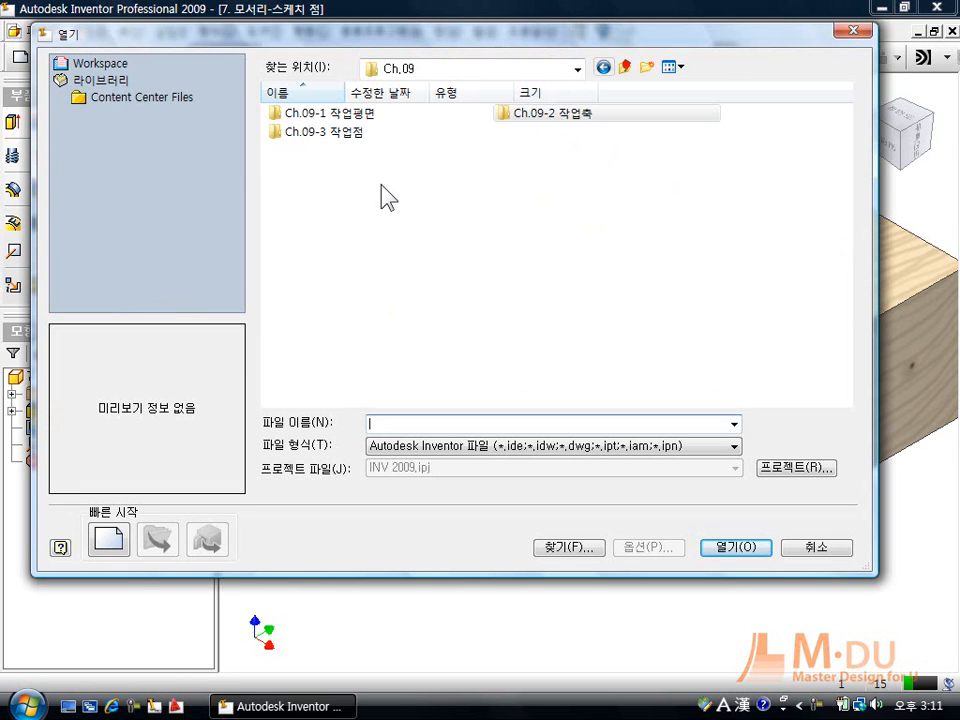
{"action": "double_click", "coordinate": [332, 132]}
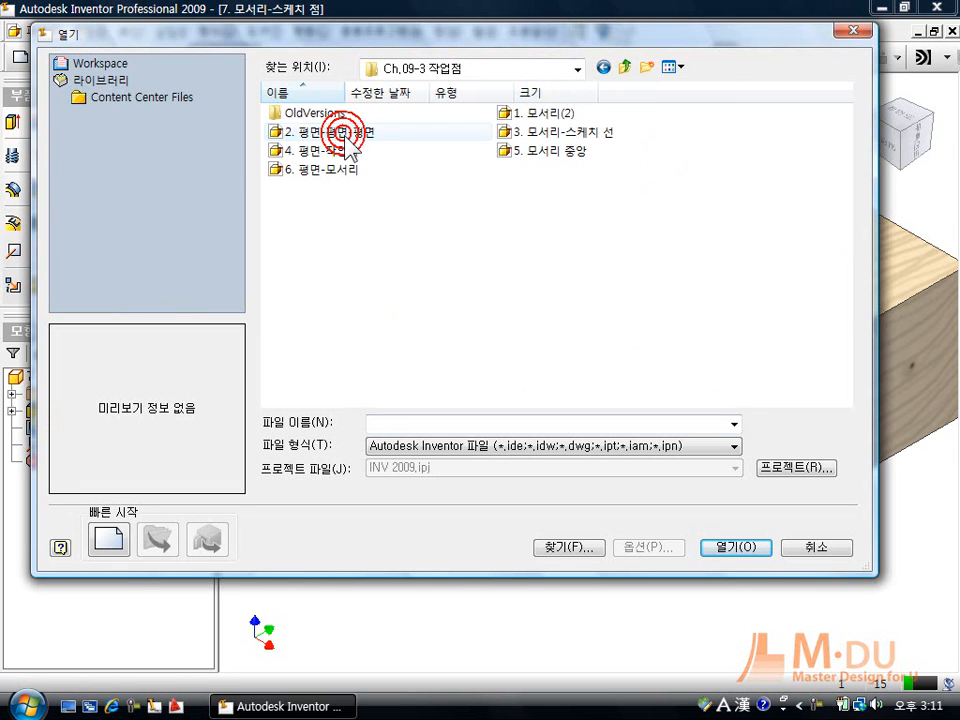
{"action": "double_click", "coordinate": [530, 118]}
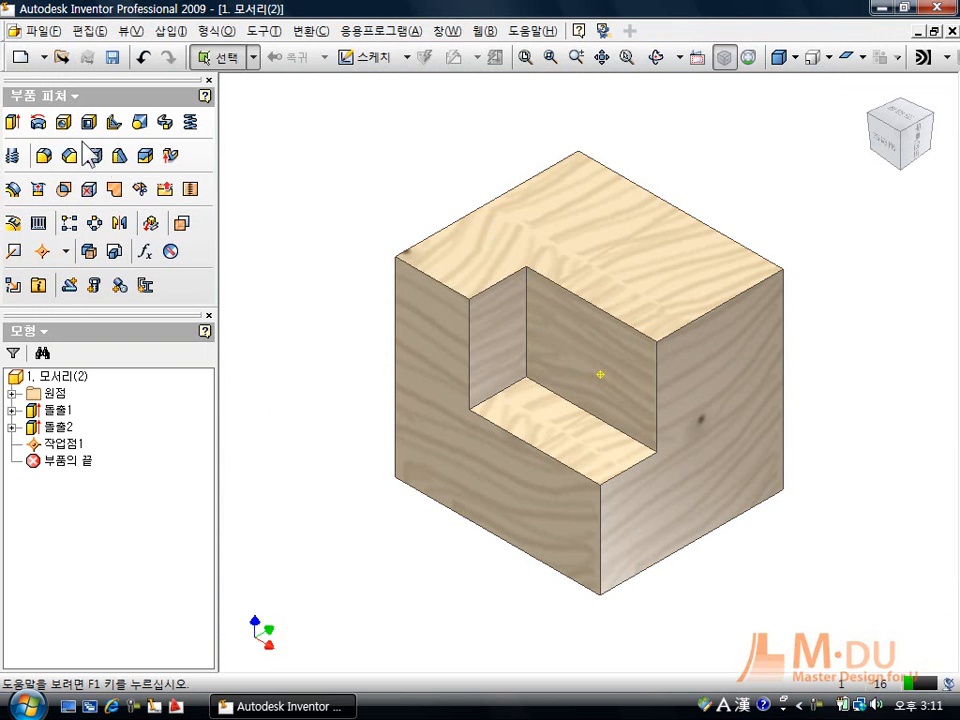
{"action": "right_click", "coordinate": [62, 458]}
{"action": "left_click", "coordinate": [112, 245]}
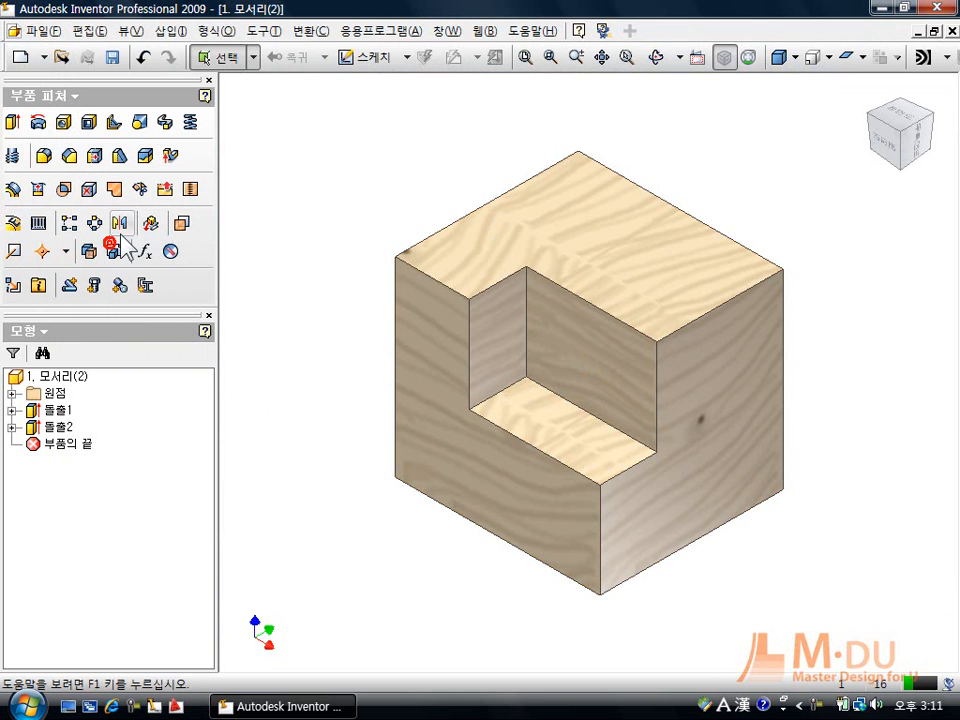
- Create a work point where the two outer top edges beside the notch would intersect, and inspect it from another angle
{"action": "left_click", "coordinate": [42, 251]}
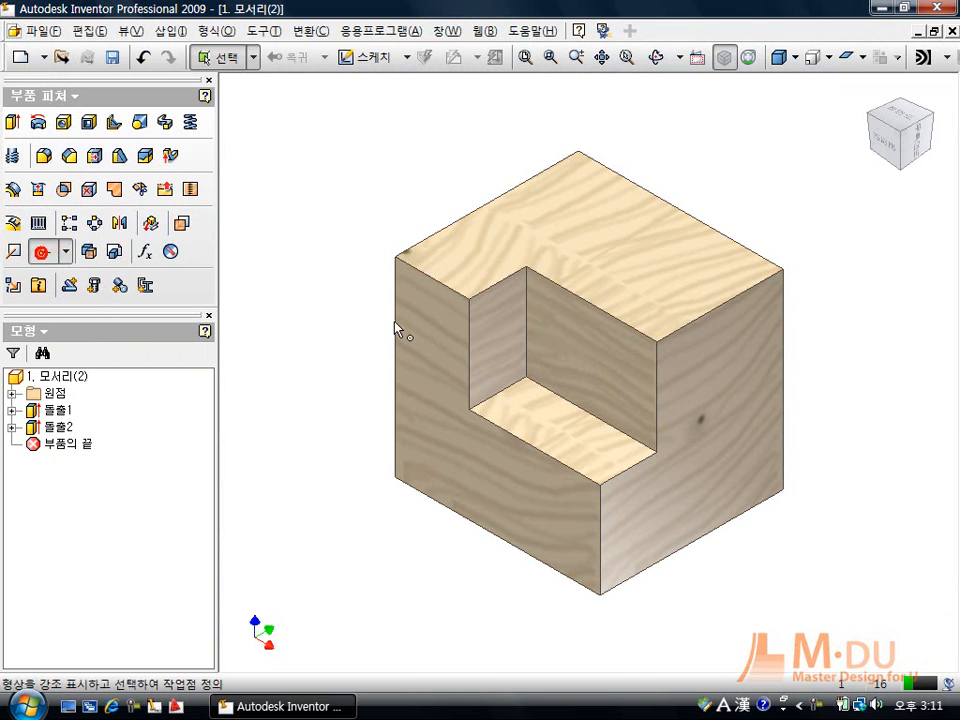
{"action": "left_click", "coordinate": [455, 292]}
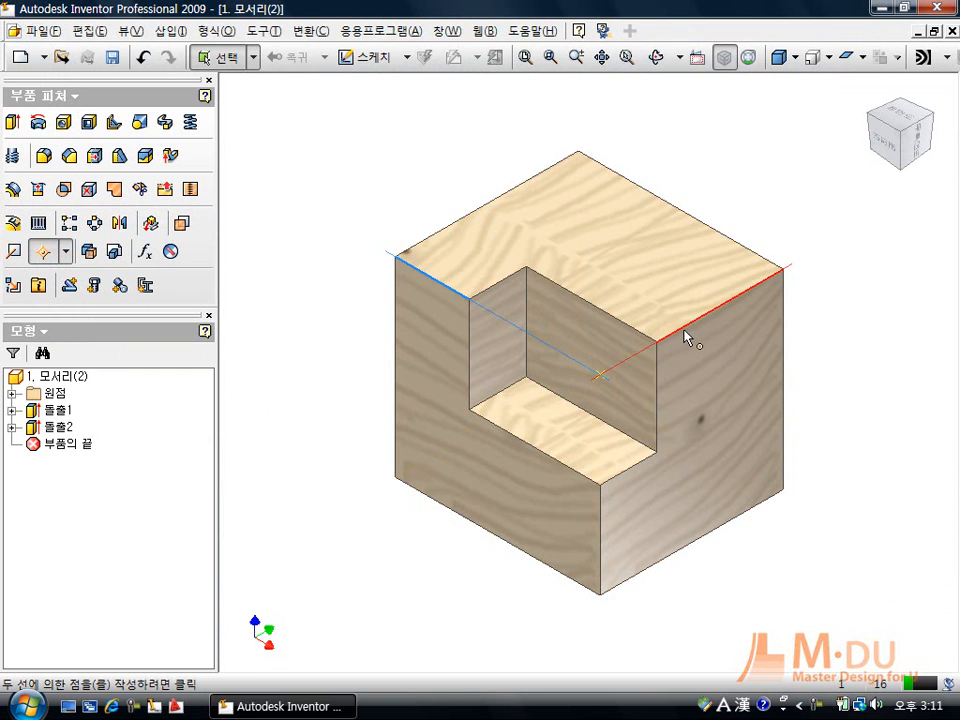
{"action": "left_click", "coordinate": [686, 335]}
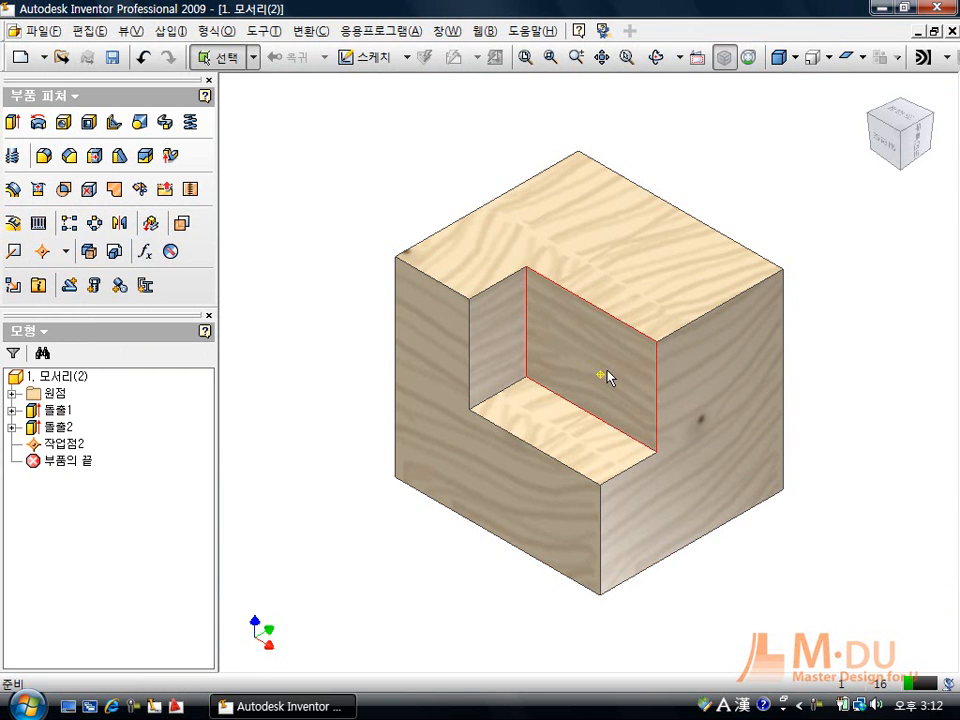
{"action": "left_click_drag", "start_coordinate": [903, 157], "coordinate": [880, 92]}
{"action": "key", "text": "F6"}
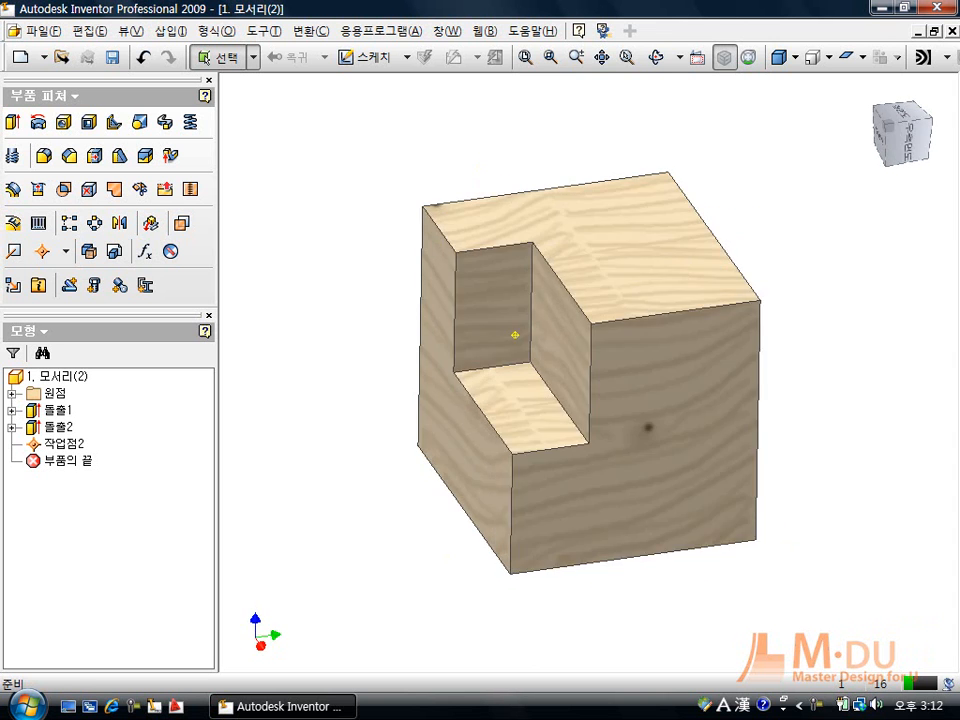
- Open the part "2. 평면-평면-평면" and create a work point at the intersection of three sloping side faces
{"action": "left_click", "coordinate": [62, 57]}
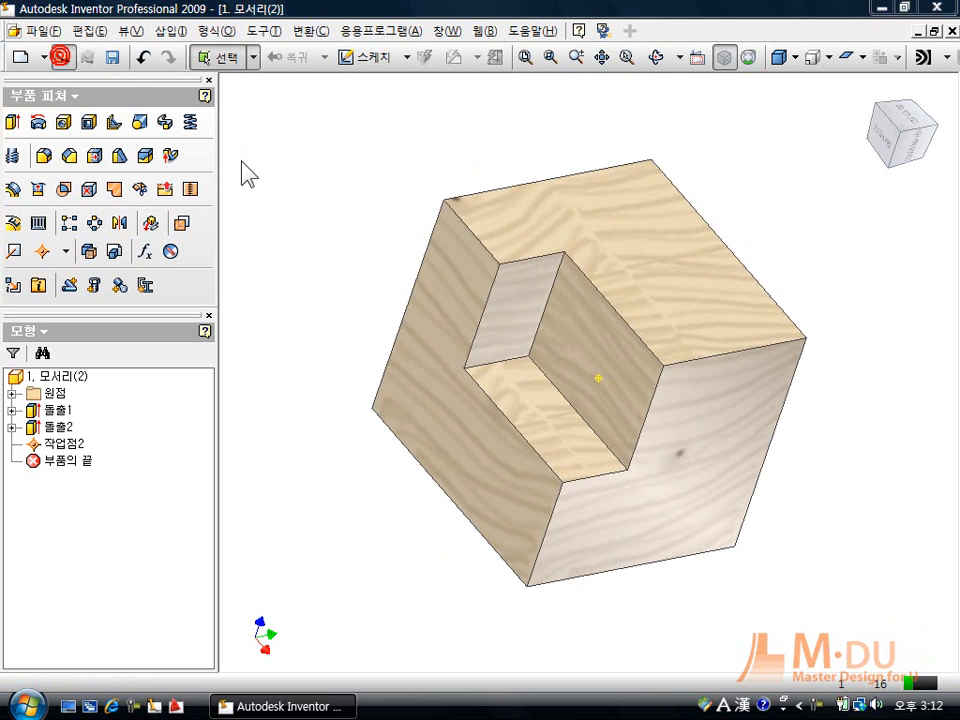
{"action": "double_click", "coordinate": [322, 131]}
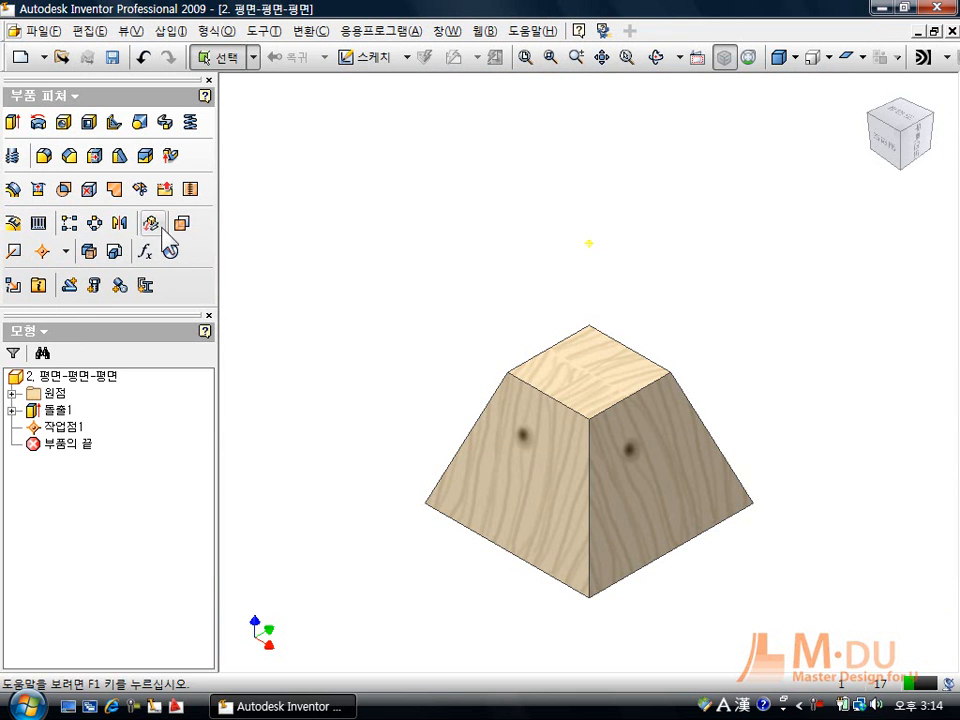
{"action": "left_click", "coordinate": [44, 253]}
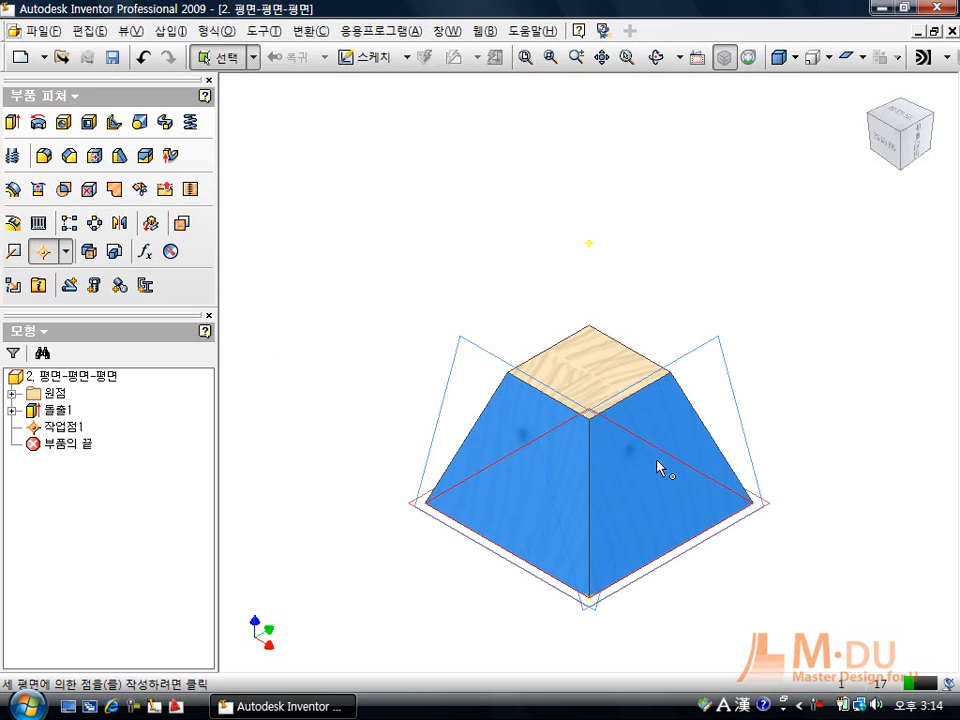
{"action": "key", "text": "F4"}
{"action": "left_click_drag", "start_coordinate": [632, 496], "coordinate": [694, 540]}
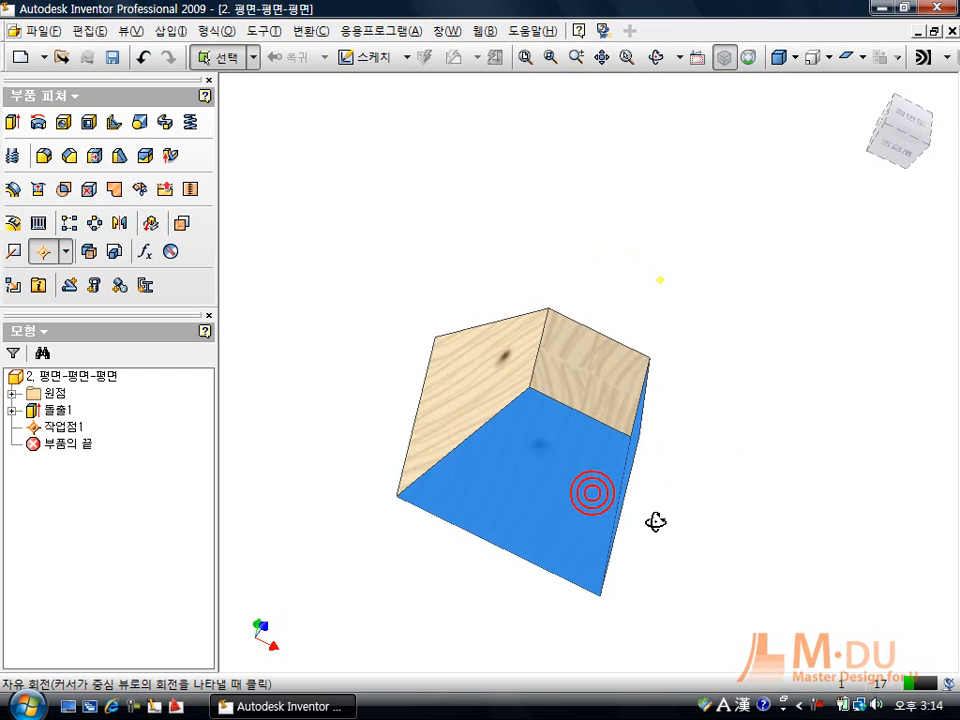
{"action": "left_click", "coordinate": [497, 376]}
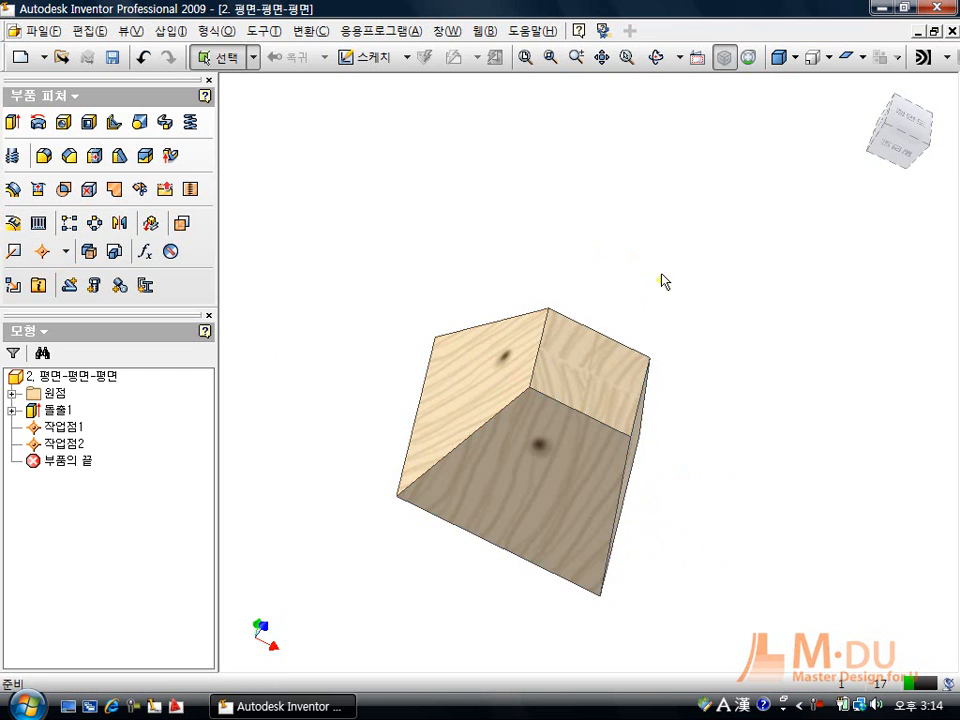
{"action": "mouse_move", "coordinate": [660, 300]}
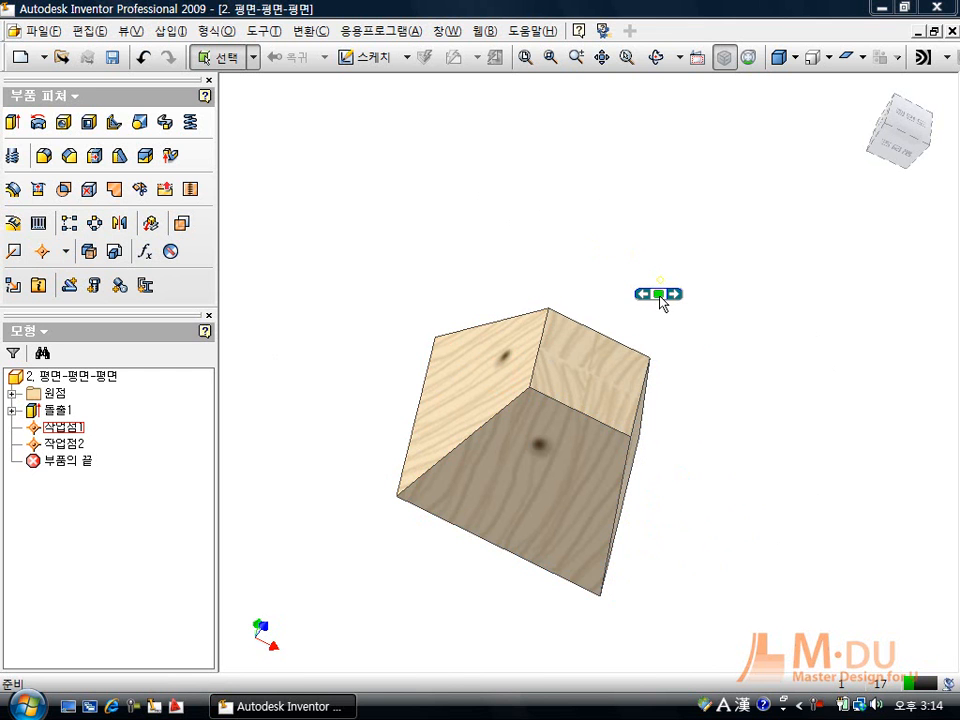
- Open the part "3. 모서리-스케치 선" and create a work point where the extended sketch line meets the top face's short front edge
{"action": "left_click", "coordinate": [62, 52]}
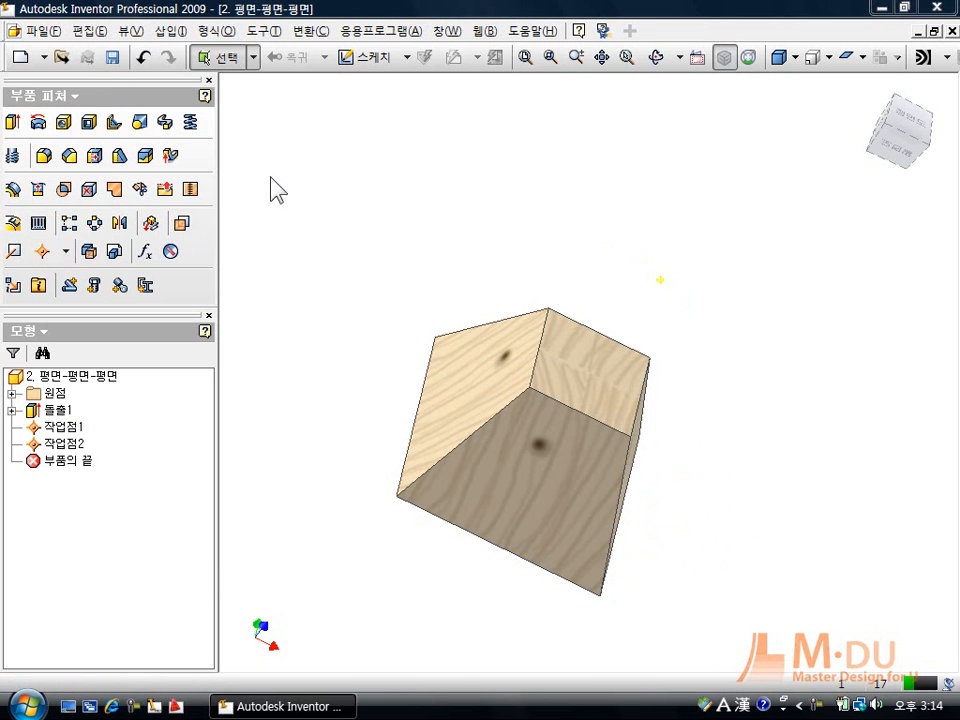
{"action": "double_click", "coordinate": [517, 134]}
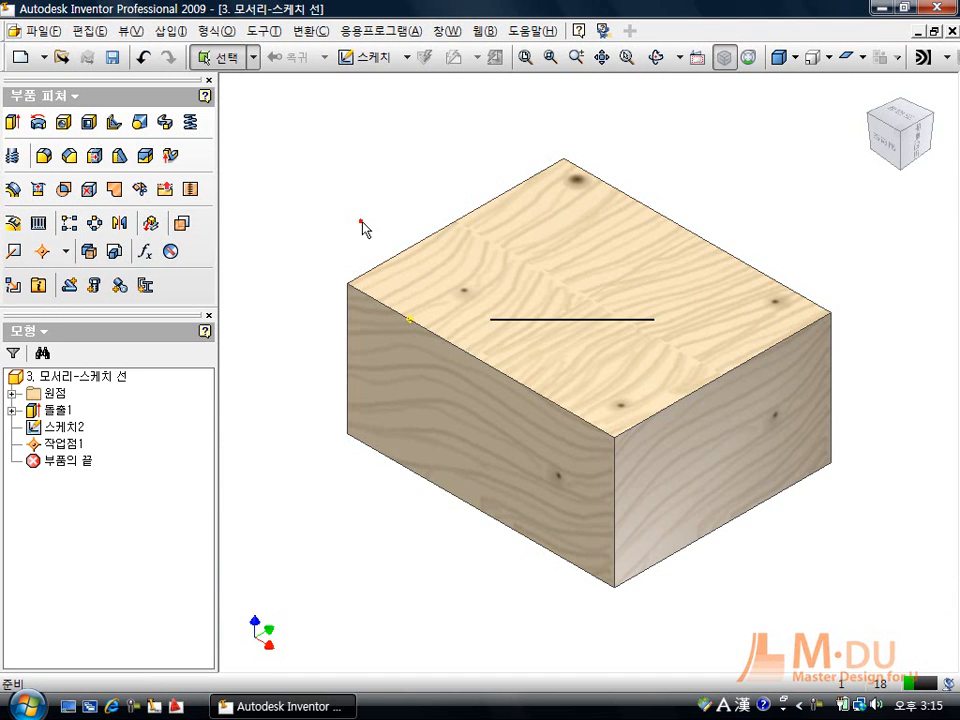
{"action": "scroll", "coordinate": [364, 228], "scroll_direction": "up", "scroll_amount": 5}
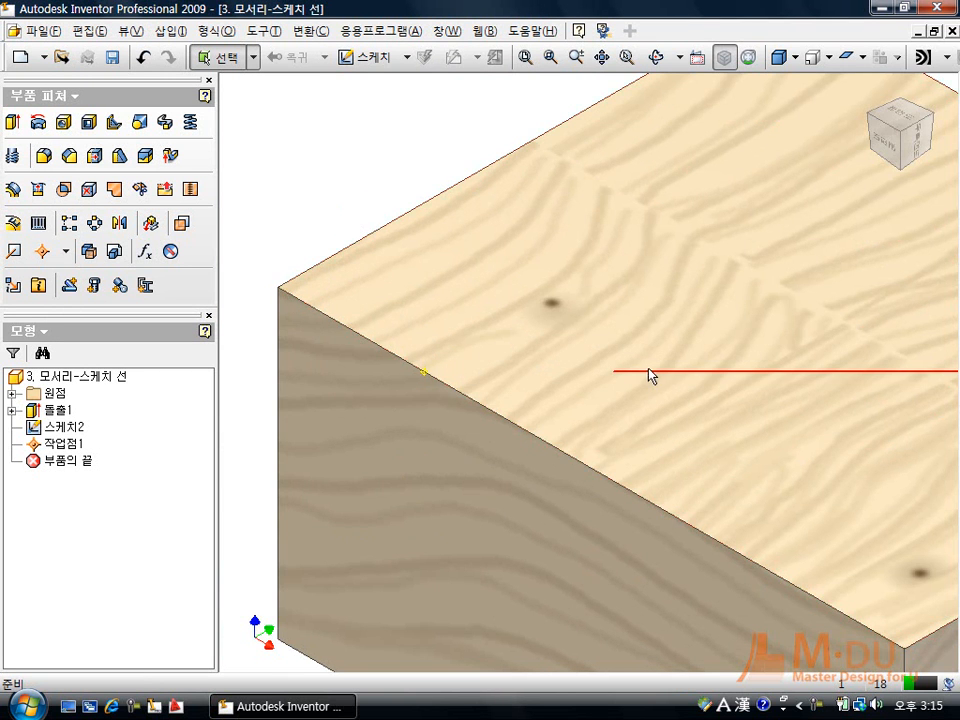
{"action": "scroll", "coordinate": [337, 227], "scroll_direction": "down", "scroll_amount": 4}
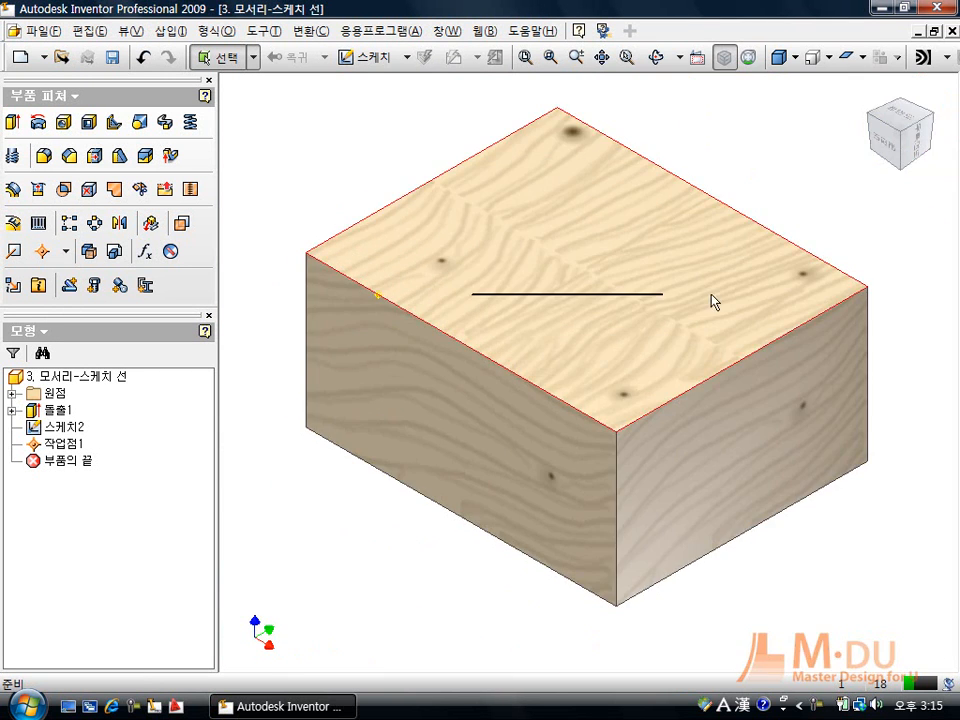
{"action": "left_click", "coordinate": [43, 251]}
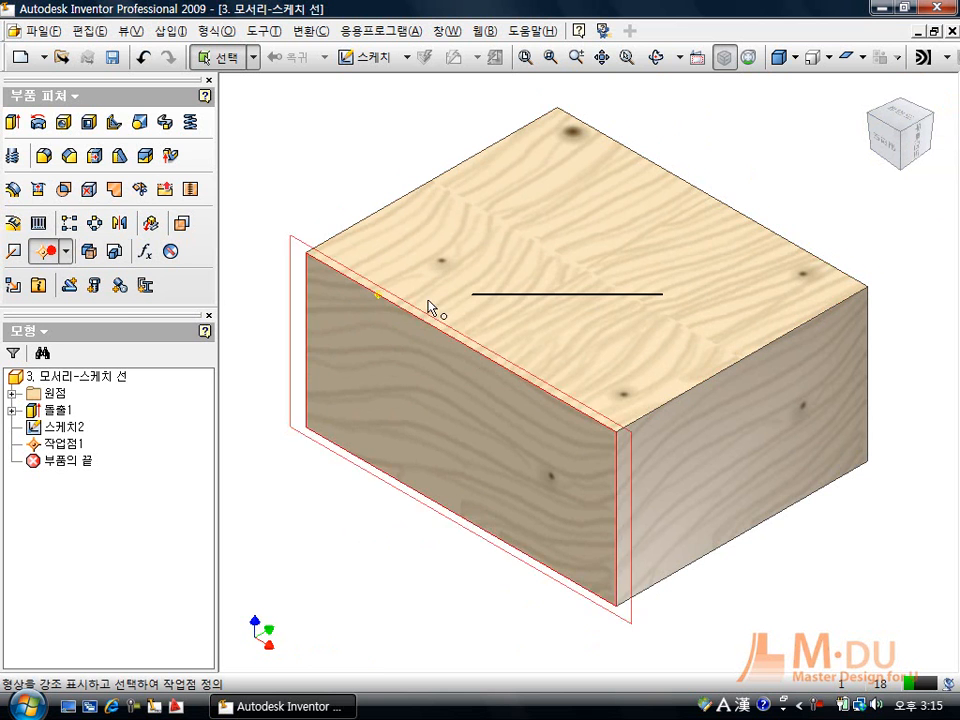
{"action": "left_click", "coordinate": [613, 297]}
{"action": "left_click", "coordinate": [812, 332]}
{"action": "scroll", "coordinate": [840, 310], "scroll_direction": "up", "scroll_amount": 3}
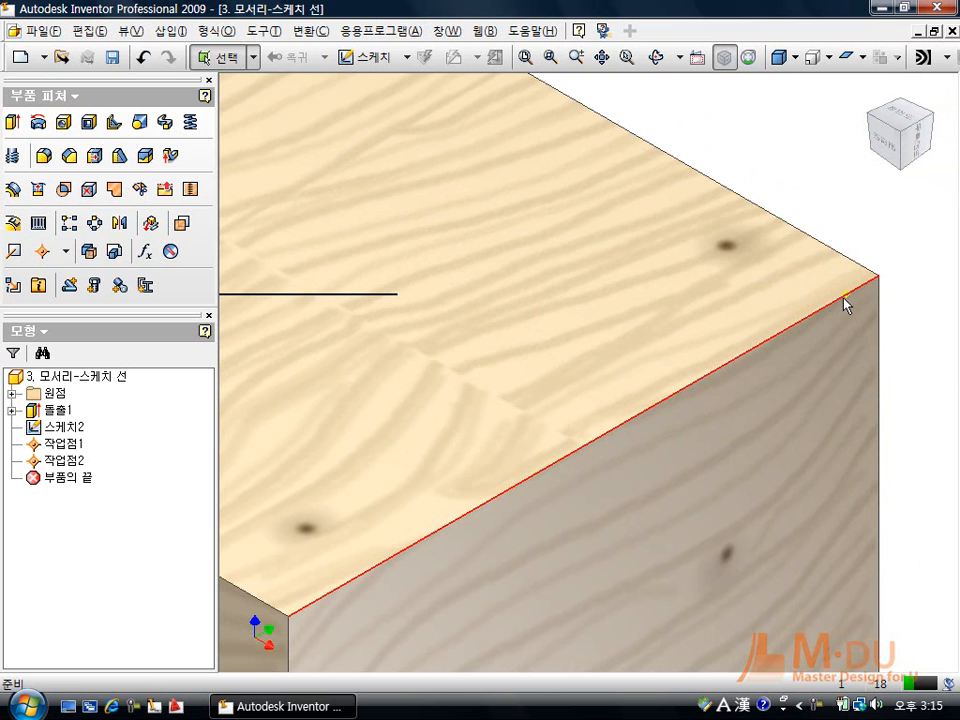
- Open the part "4. 평면-작업축" from the folder "Ch.09-3 작업점"
{"action": "left_click", "coordinate": [61, 57]}
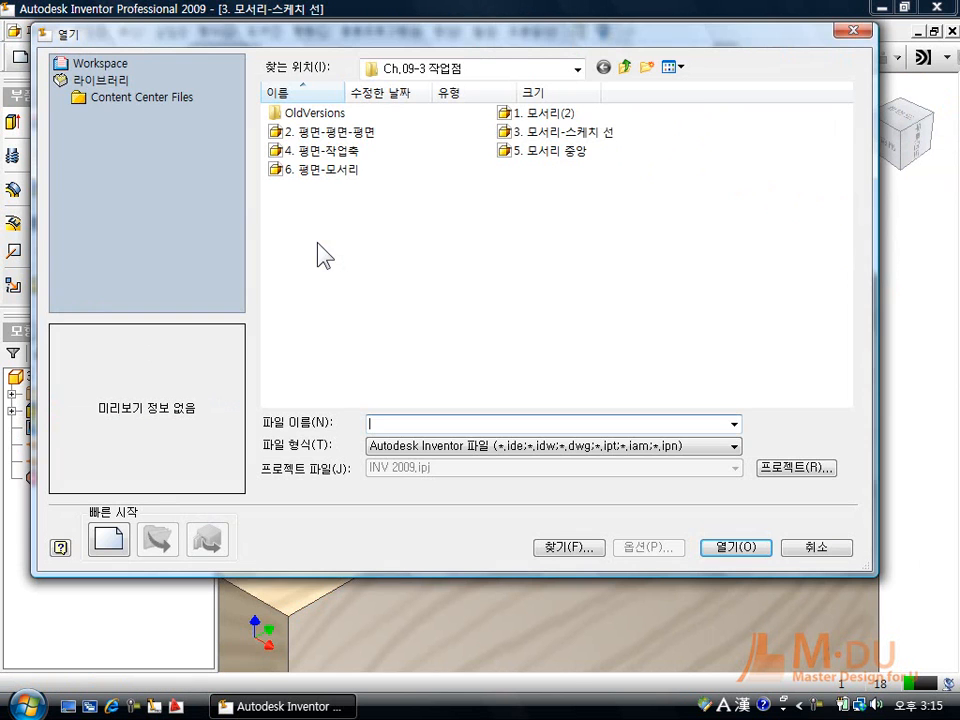
{"action": "left_click", "coordinate": [302, 151]}
{"action": "double_click", "coordinate": [302, 151]}
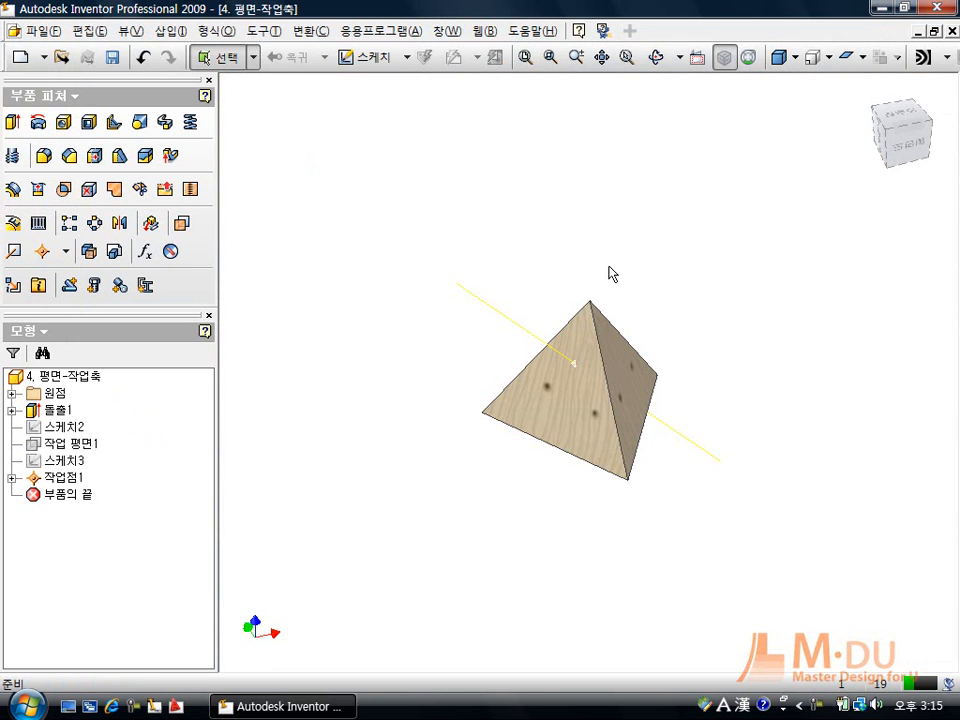
{"action": "scroll", "coordinate": [590, 414], "scroll_direction": "up", "scroll_amount": 3}
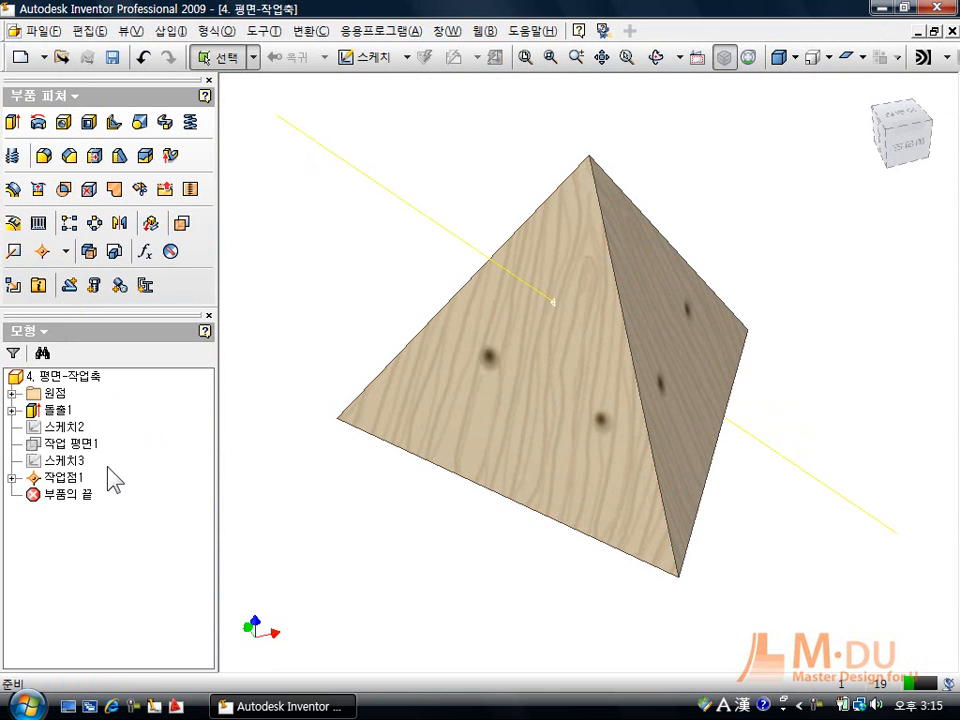
{"action": "scroll", "coordinate": [576, 281], "scroll_direction": "up", "scroll_amount": 2}
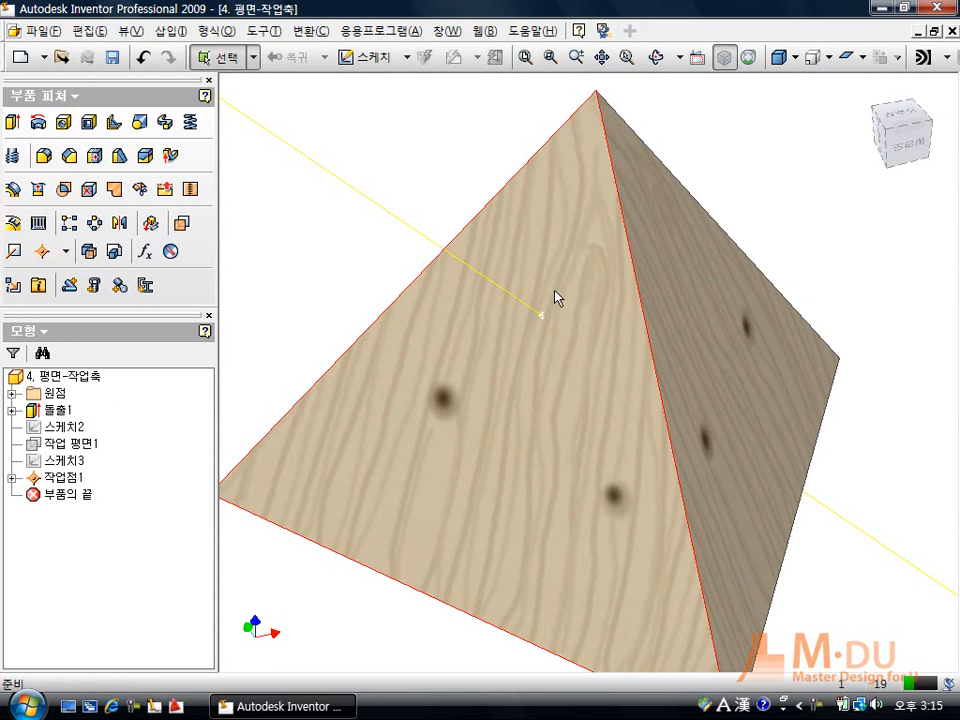
- Create a work point where the work axis passes through the pyramid's large front sloping face
{"action": "mouse_move", "coordinate": [555, 304]}
{"action": "left_click", "coordinate": [551, 259]}
{"action": "left_click", "coordinate": [441, 183]}
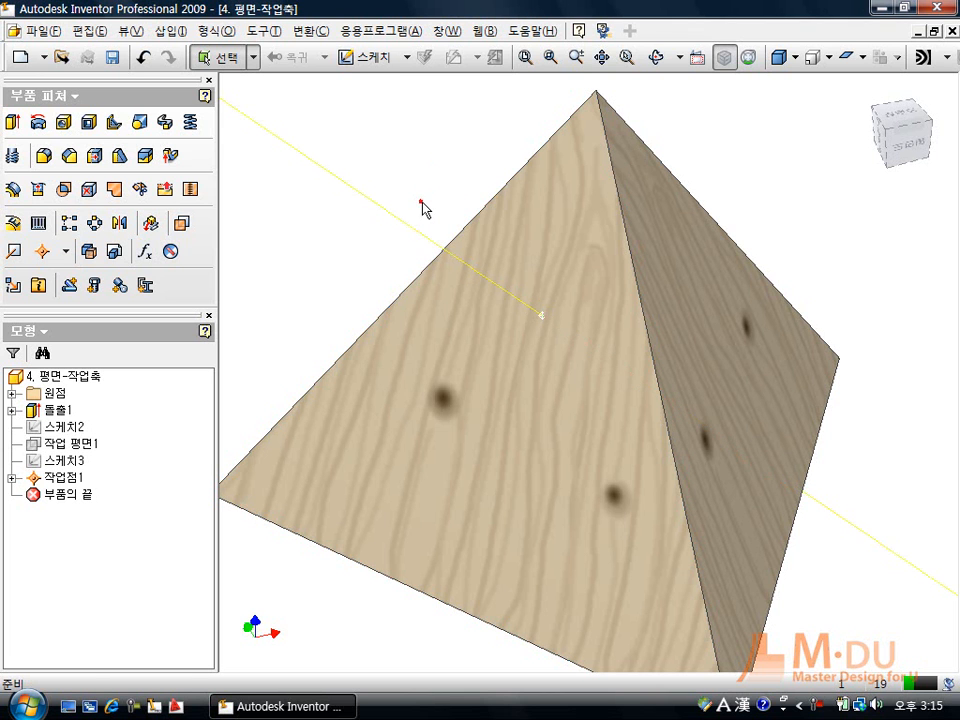
{"action": "left_click", "coordinate": [542, 318]}
{"action": "left_click", "coordinate": [45, 252]}
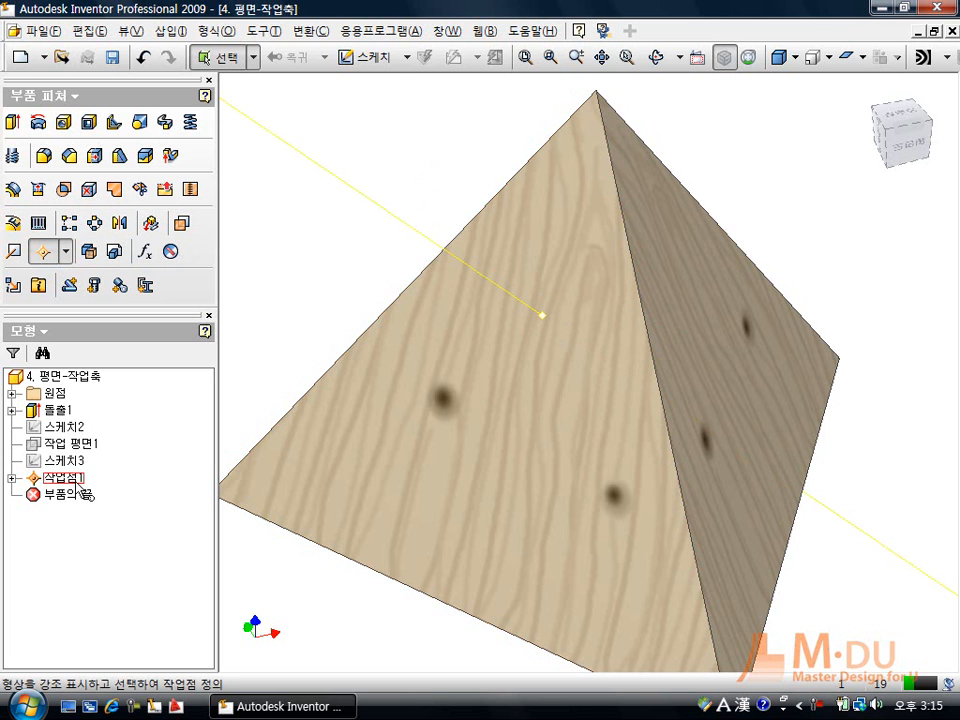
{"action": "left_click", "coordinate": [553, 242]}
{"action": "left_click", "coordinate": [380, 212]}
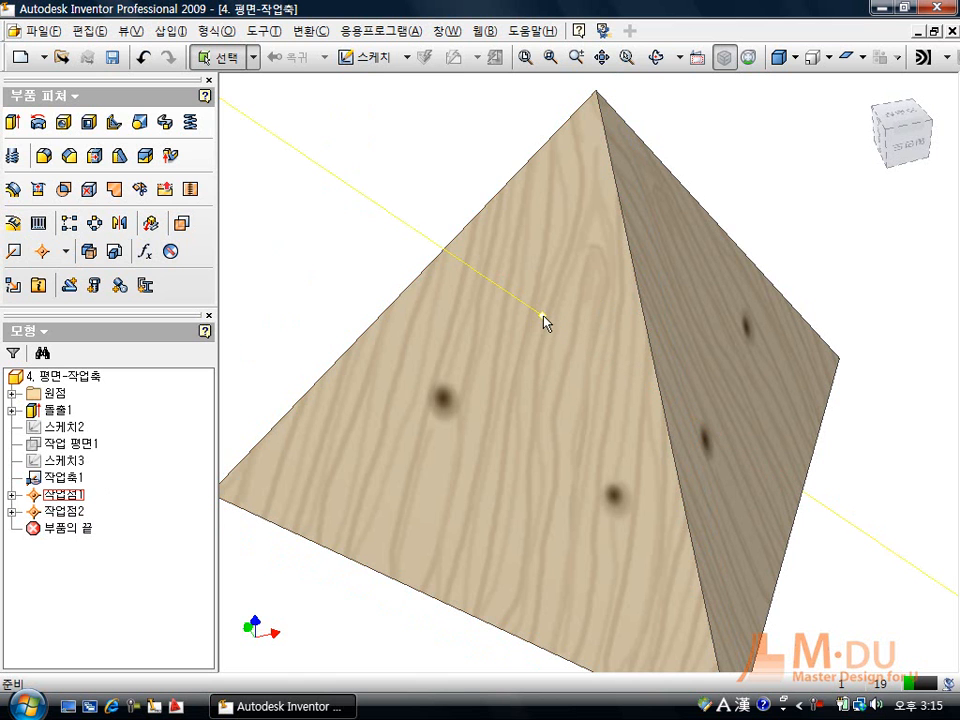
- Open the part "5. 모서리 중앙" and create a work point at the midpoint of the pyramid's right-hand sloping edge
{"action": "left_click", "coordinate": [61, 57]}
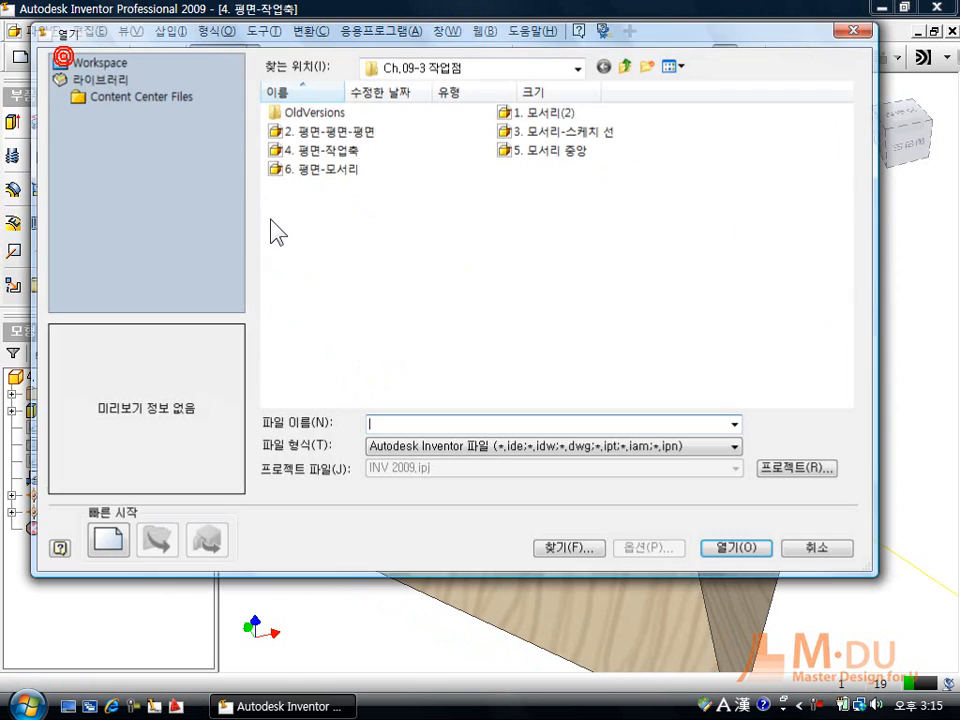
{"action": "double_click", "coordinate": [528, 154]}
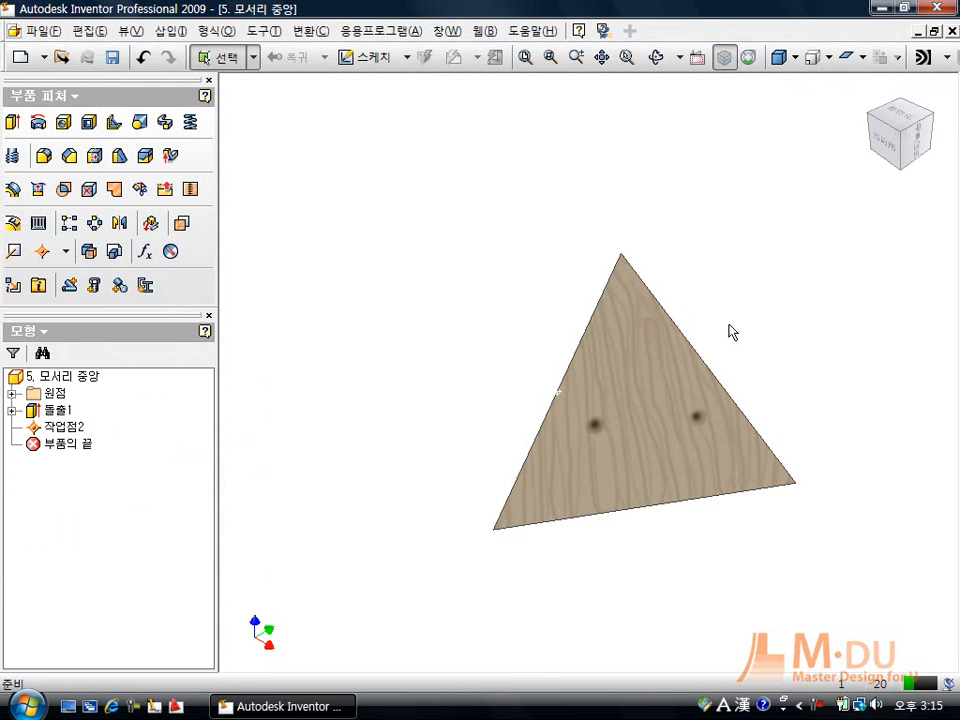
{"action": "left_click", "coordinate": [884, 162]}
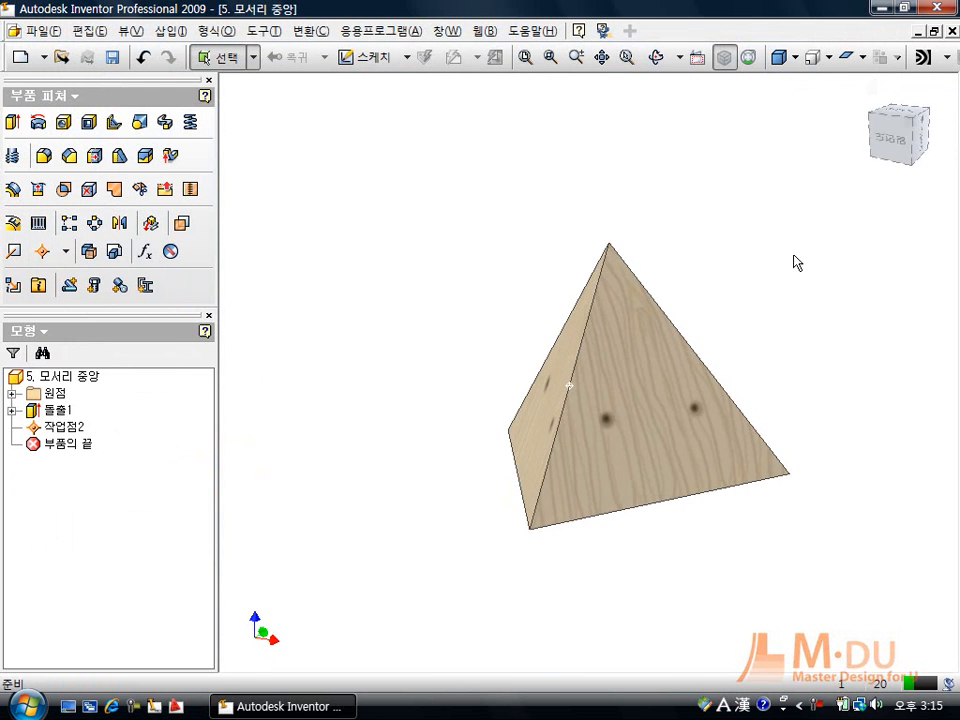
{"action": "left_click", "coordinate": [41, 251]}
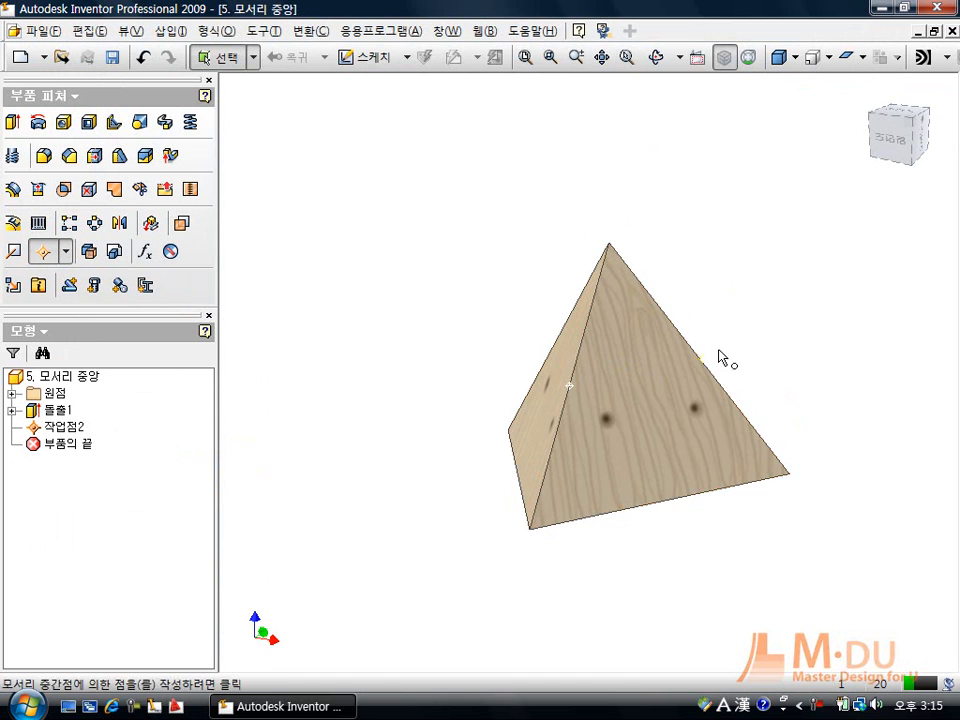
{"action": "scroll", "coordinate": [744, 343], "scroll_direction": "down", "scroll_amount": 3}
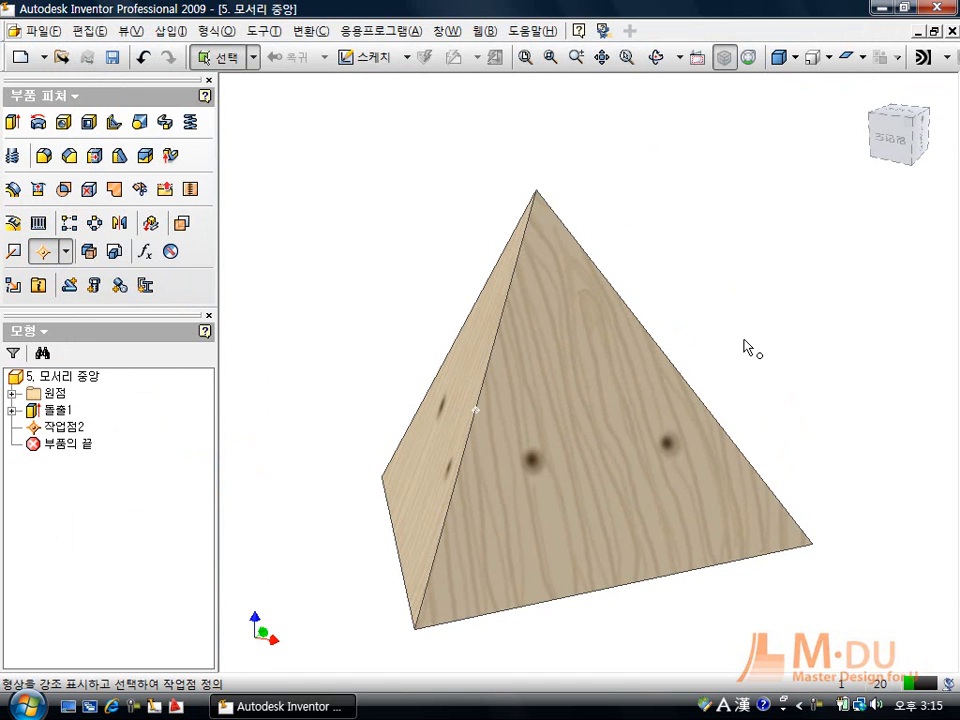
{"action": "left_click", "coordinate": [675, 368]}
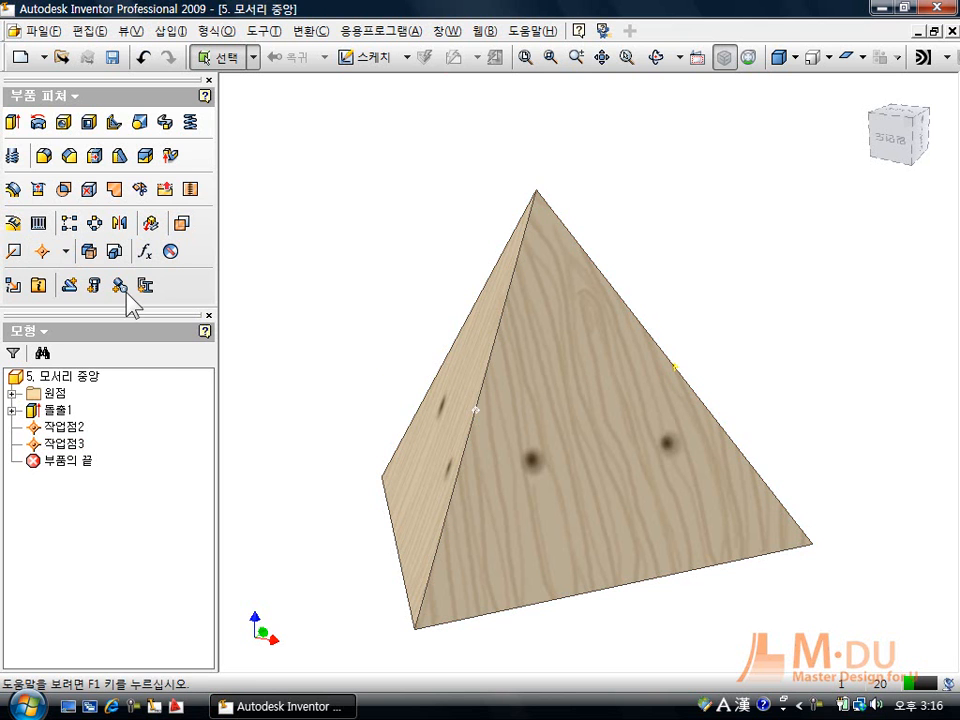
- Open the part "6. 평면-모서리" and create a work point where the block's extended short top edge, nearest the viewer, meets the curved surface
{"action": "left_click", "coordinate": [62, 57]}
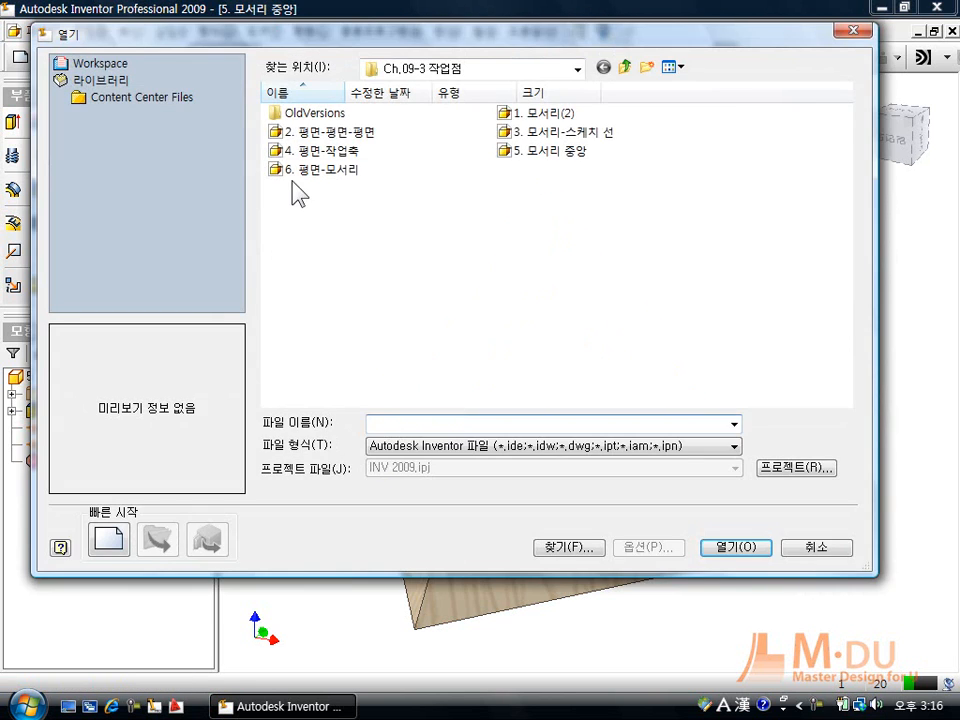
{"action": "left_click", "coordinate": [302, 170]}
{"action": "double_click", "coordinate": [302, 170]}
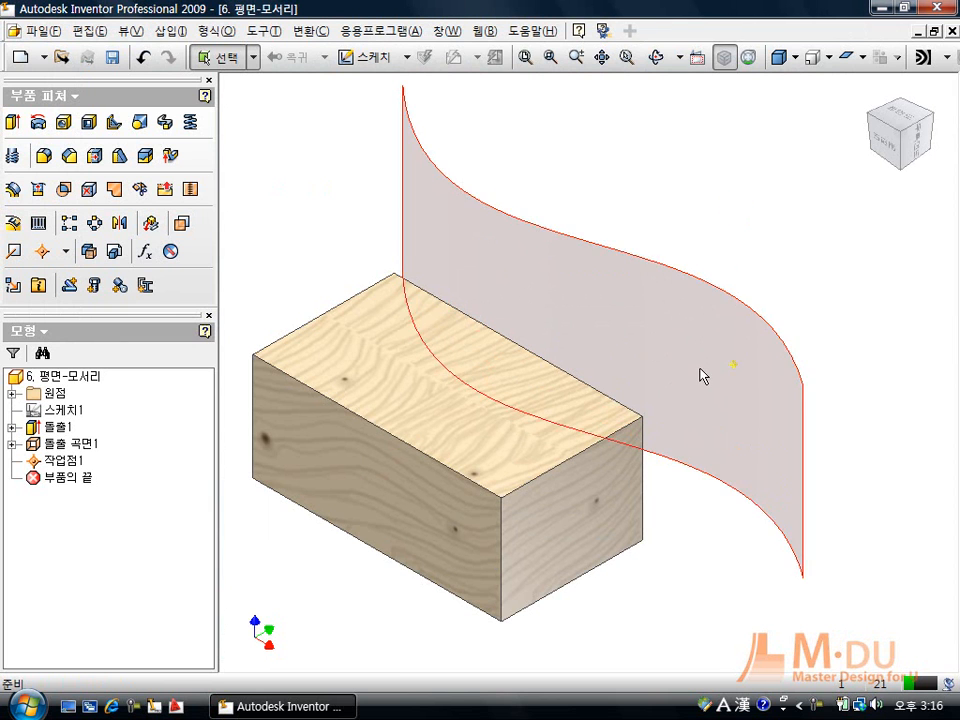
{"action": "scroll", "coordinate": [703, 376], "scroll_direction": "up", "scroll_amount": 2}
{"action": "left_click", "coordinate": [41, 251]}
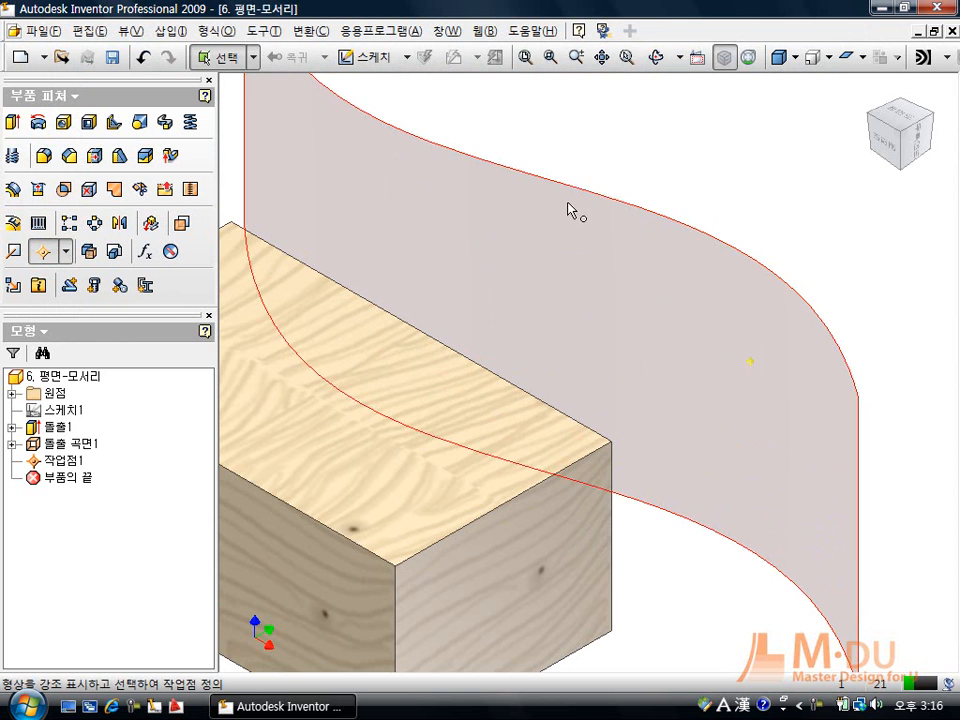
{"action": "left_click", "coordinate": [700, 253]}
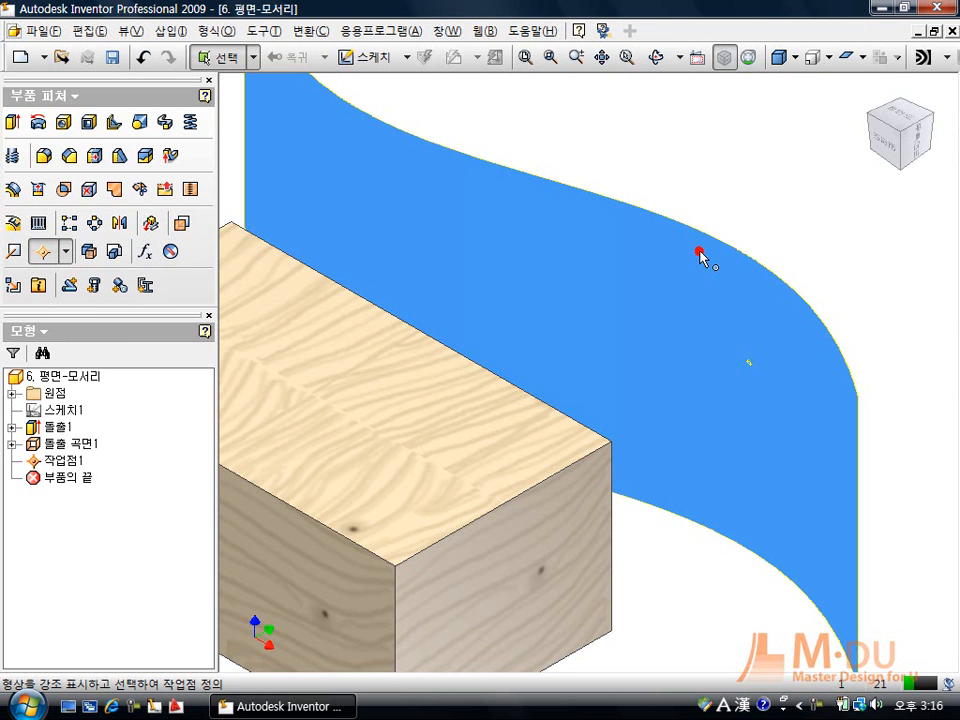
{"action": "left_click", "coordinate": [592, 462]}
{"action": "left_click", "coordinate": [751, 366]}
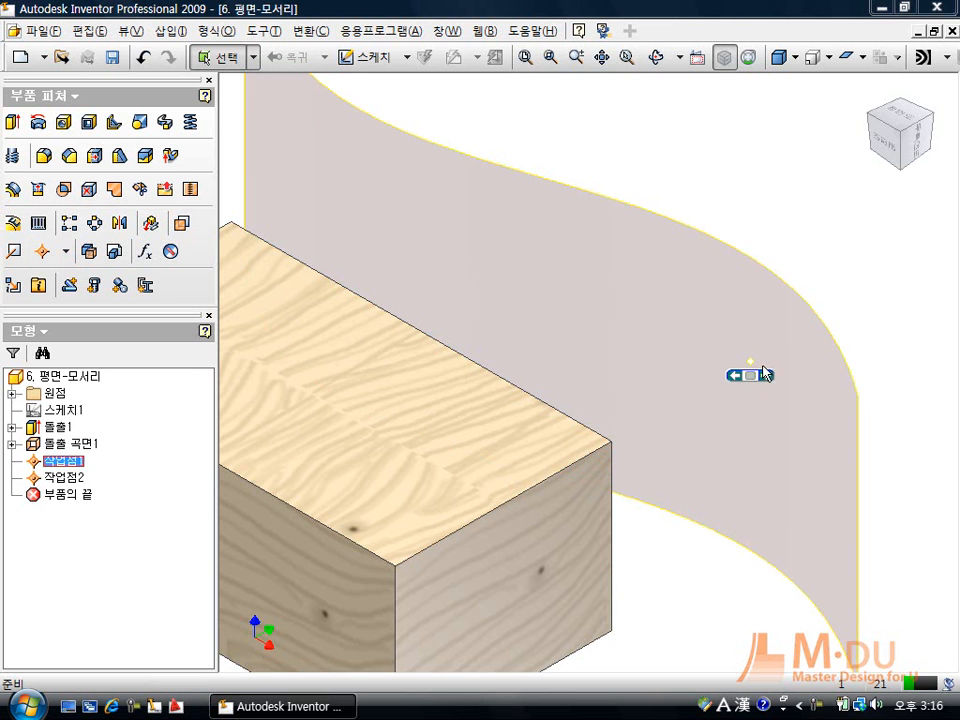
{"action": "left_click", "coordinate": [847, 280]}
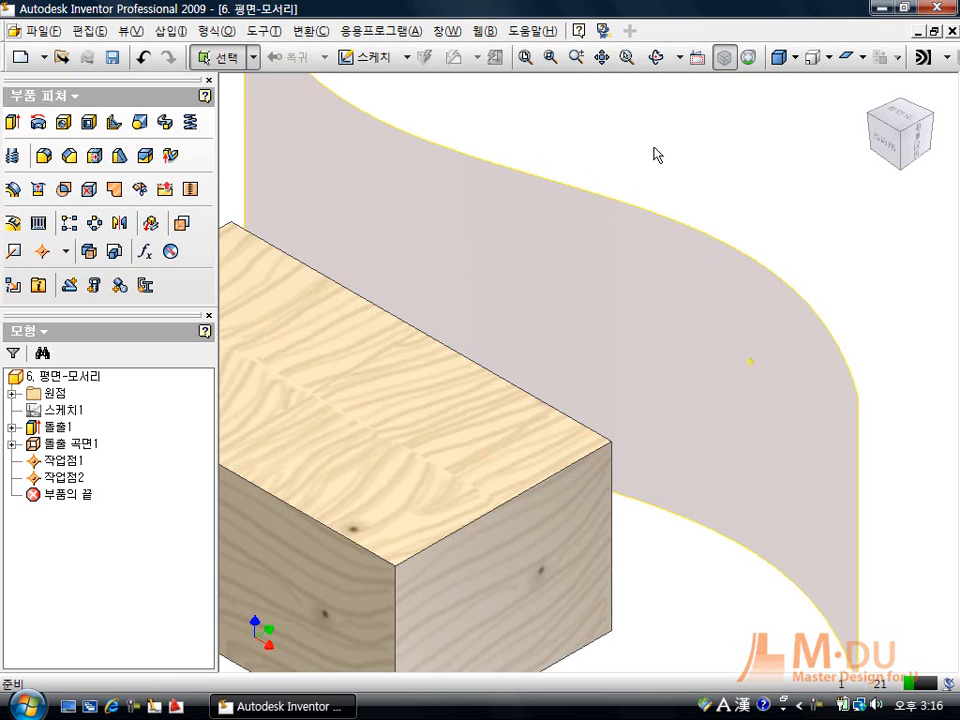
{"action": "key", "text": "Home"}
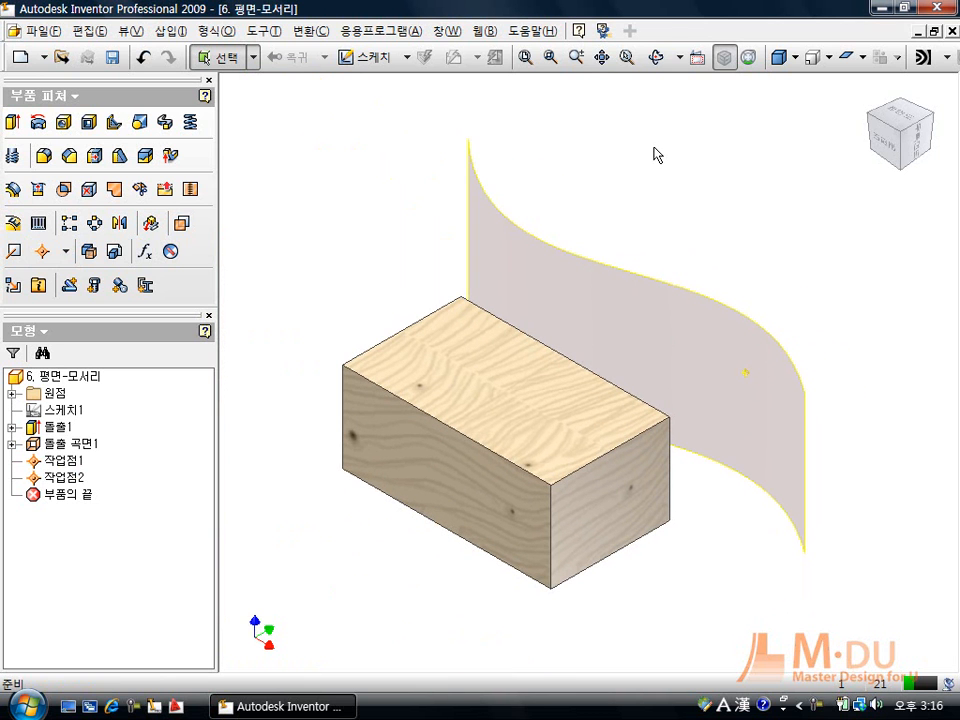